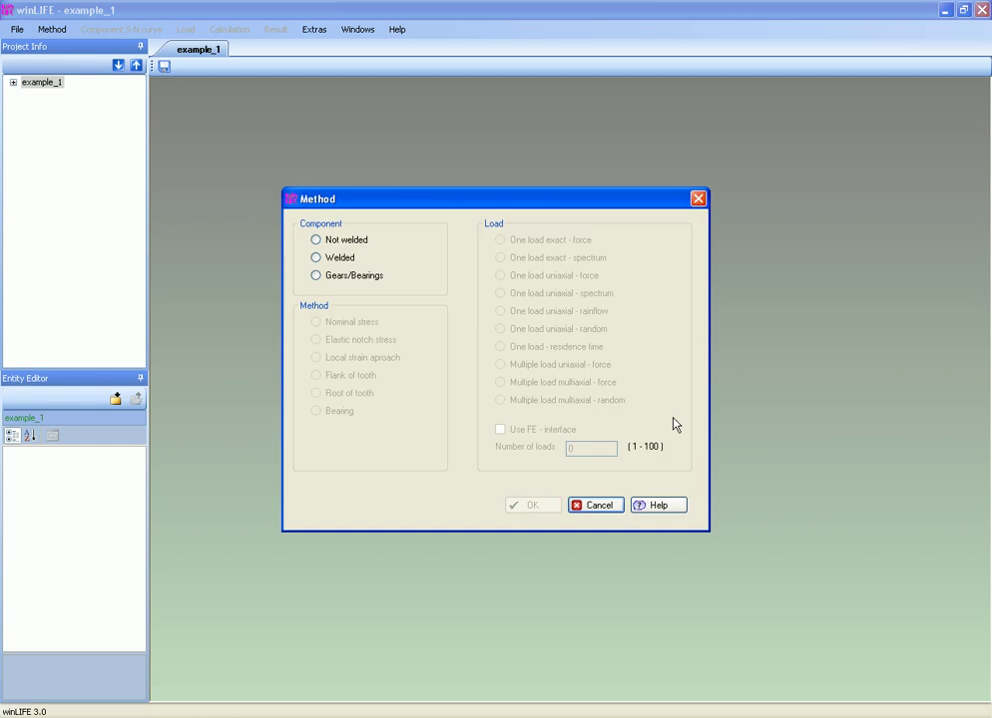
Step: Define the project method as a not welded component with nominal stress and a One load uniaxial - spectrum load
left_click(343, 244)
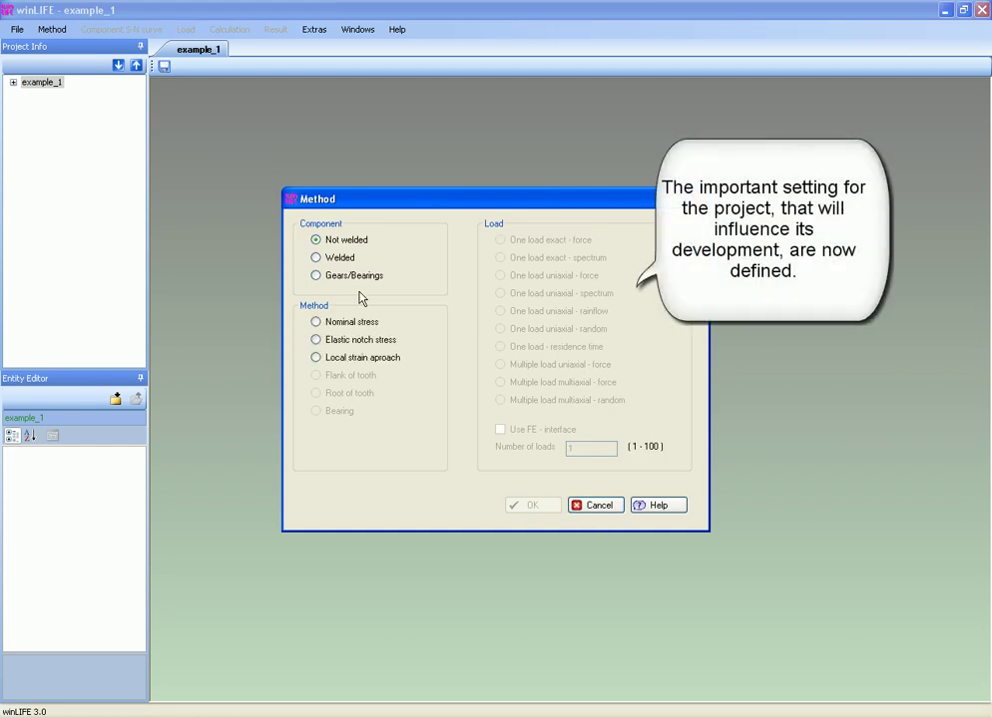
left_click(361, 325)
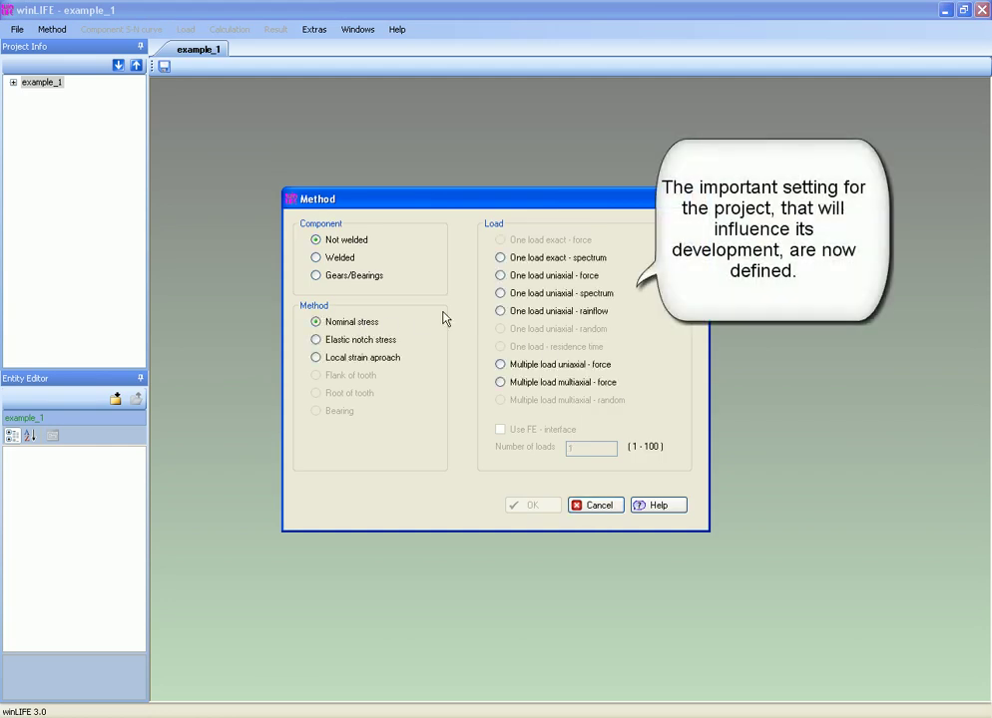
left_click(526, 299)
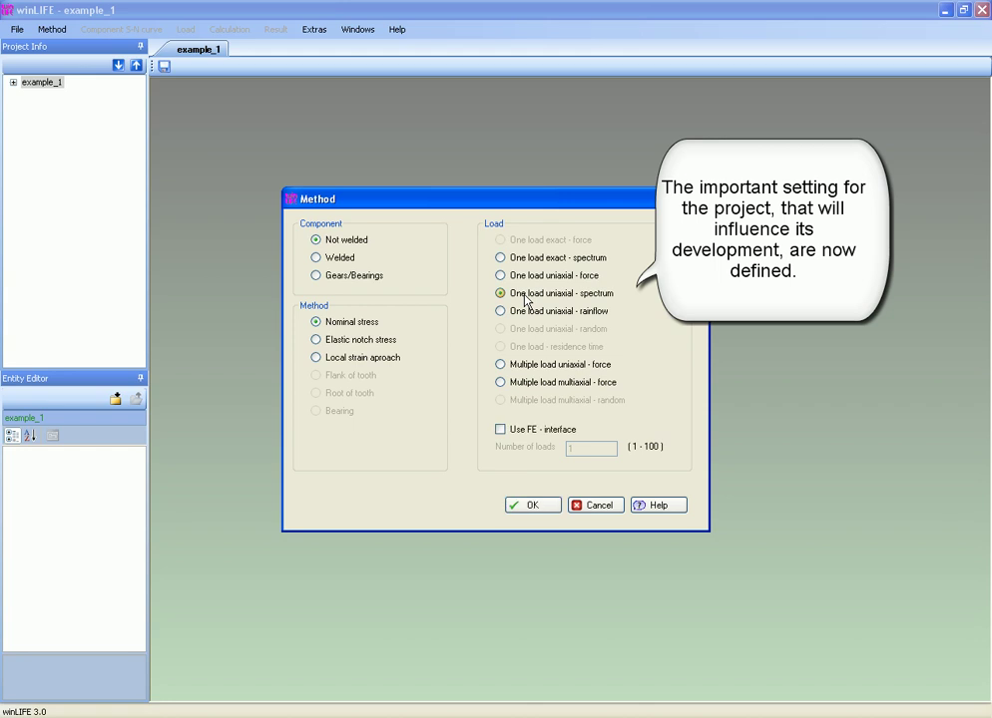
left_click(533, 506)
Step: Load the existing component S-N curve S_N_example_1 and accept its data for the project
left_click(138, 32)
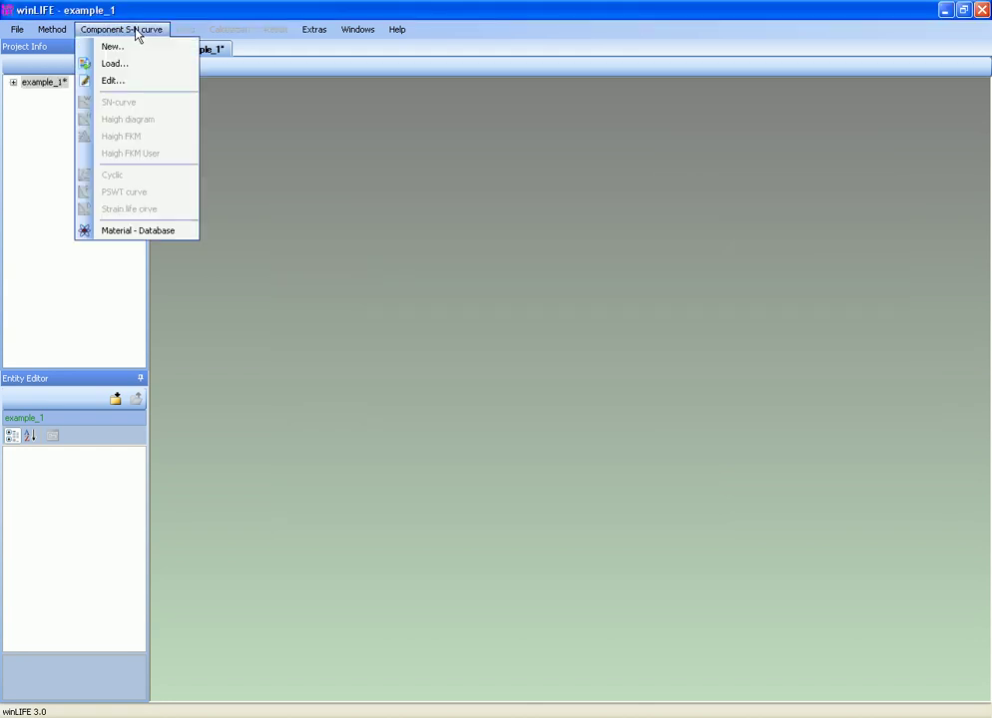
left_click(139, 66)
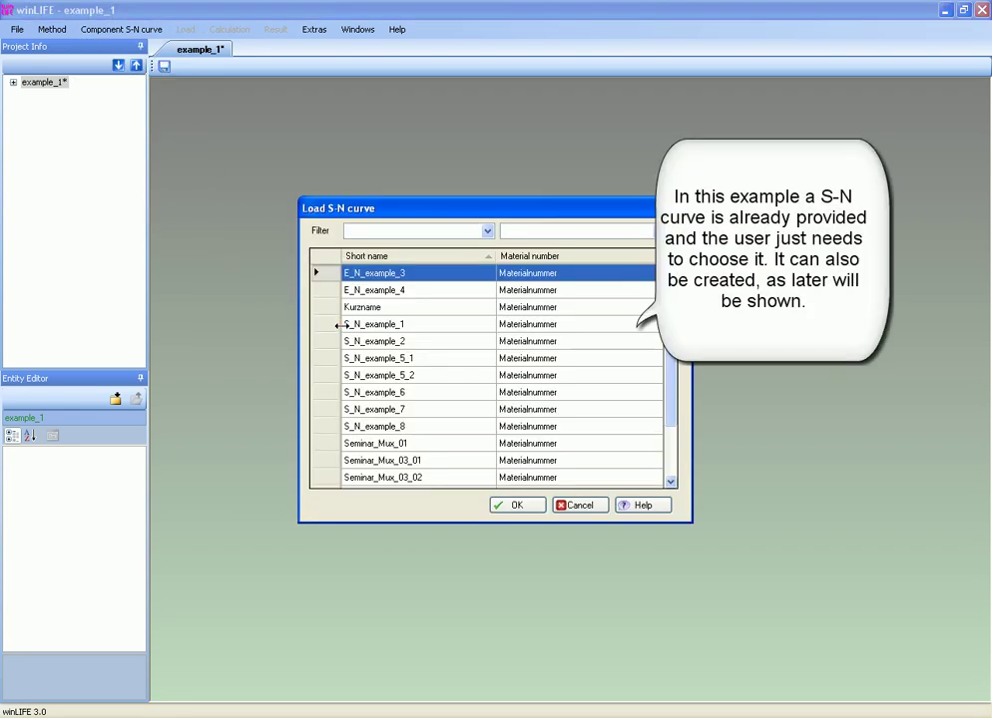
left_click(374, 329)
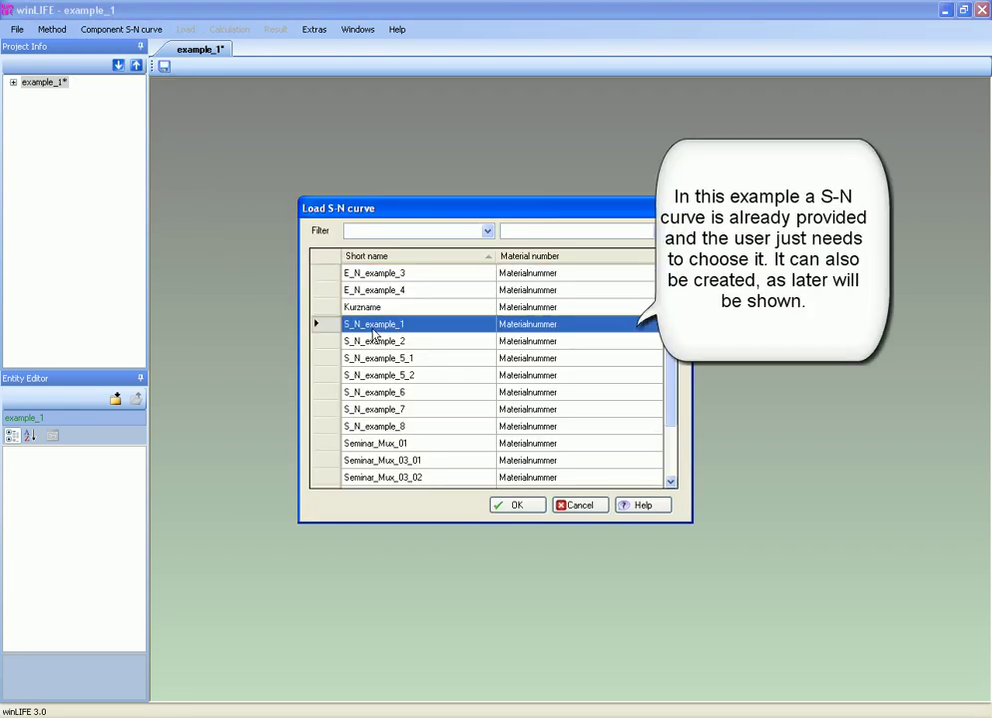
left_click(516, 506)
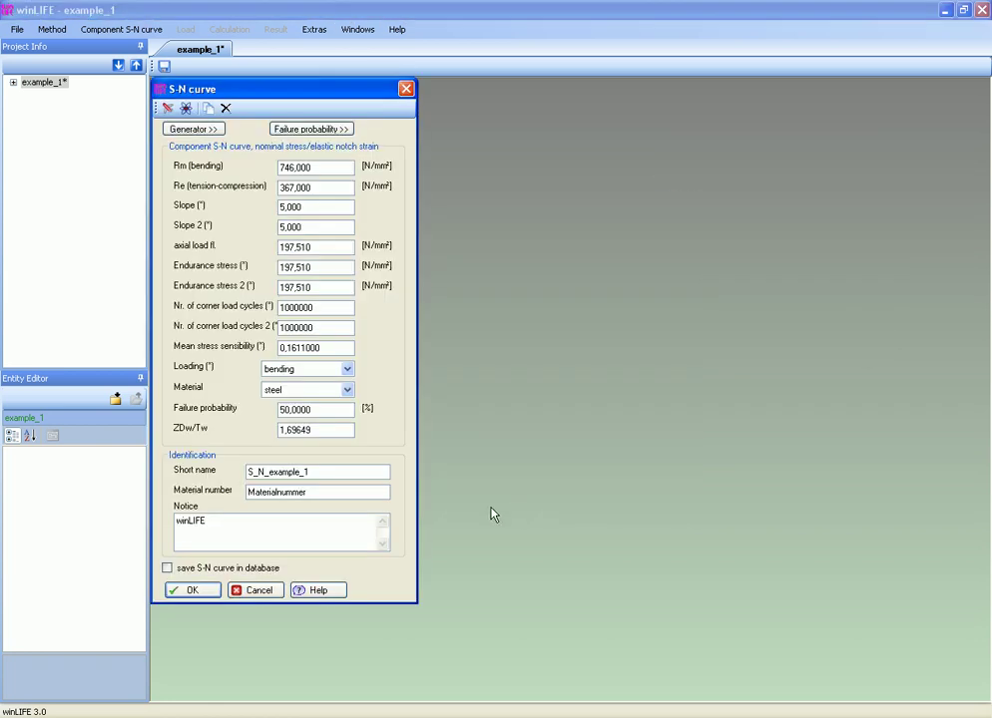
left_click(194, 591)
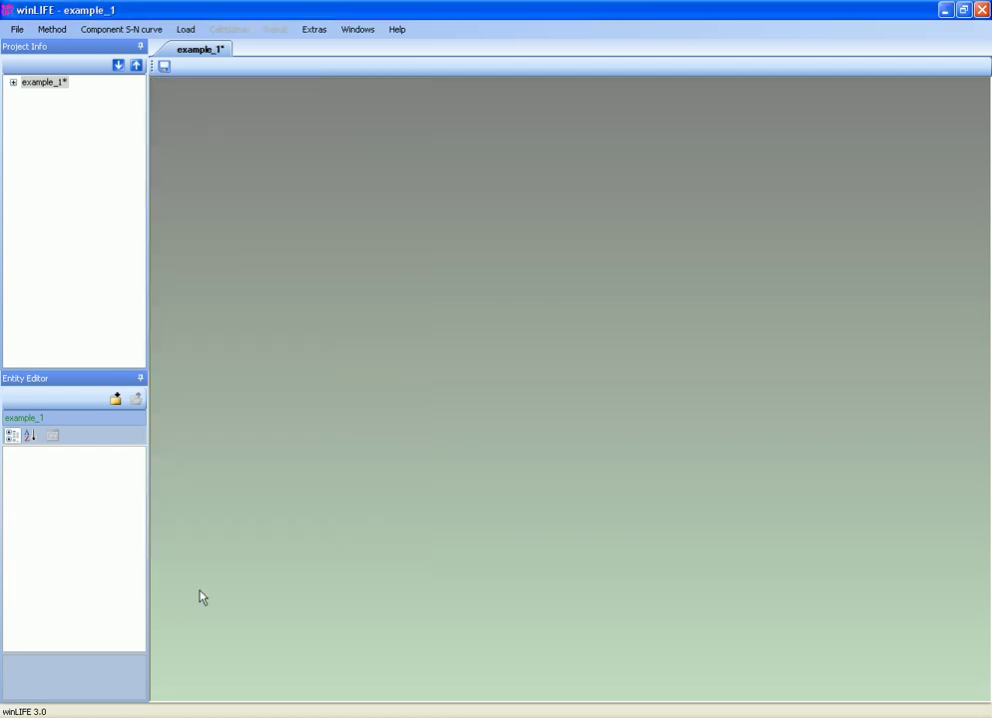
Step: Display the component's S-N curve in a maximized window and switch its stress axis to logarithmic scale
left_click(137, 33)
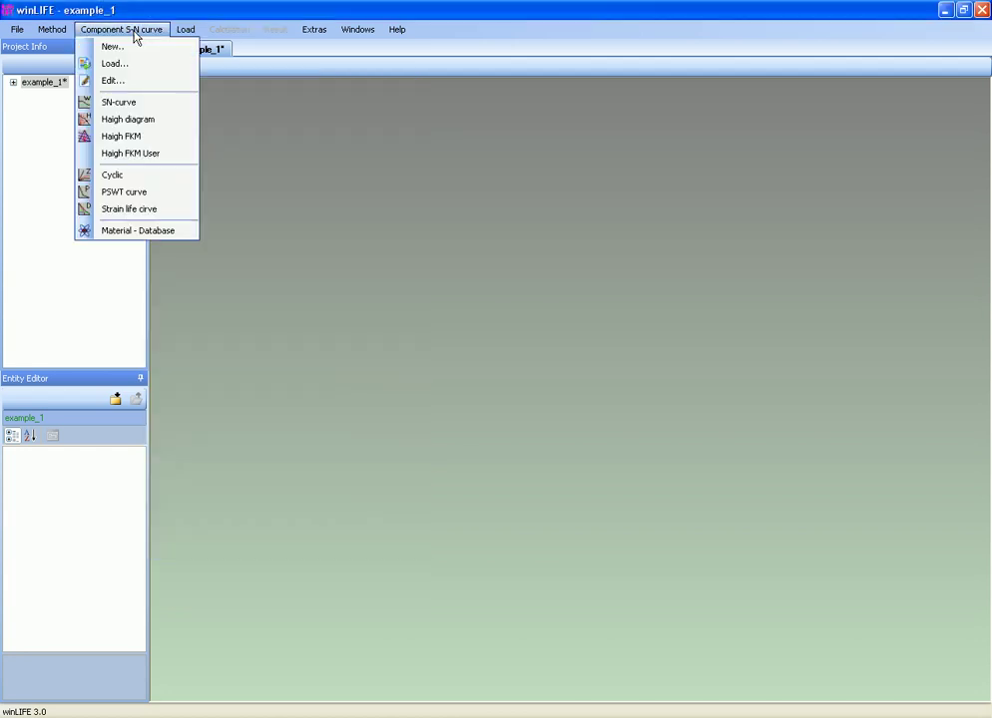
left_click(145, 106)
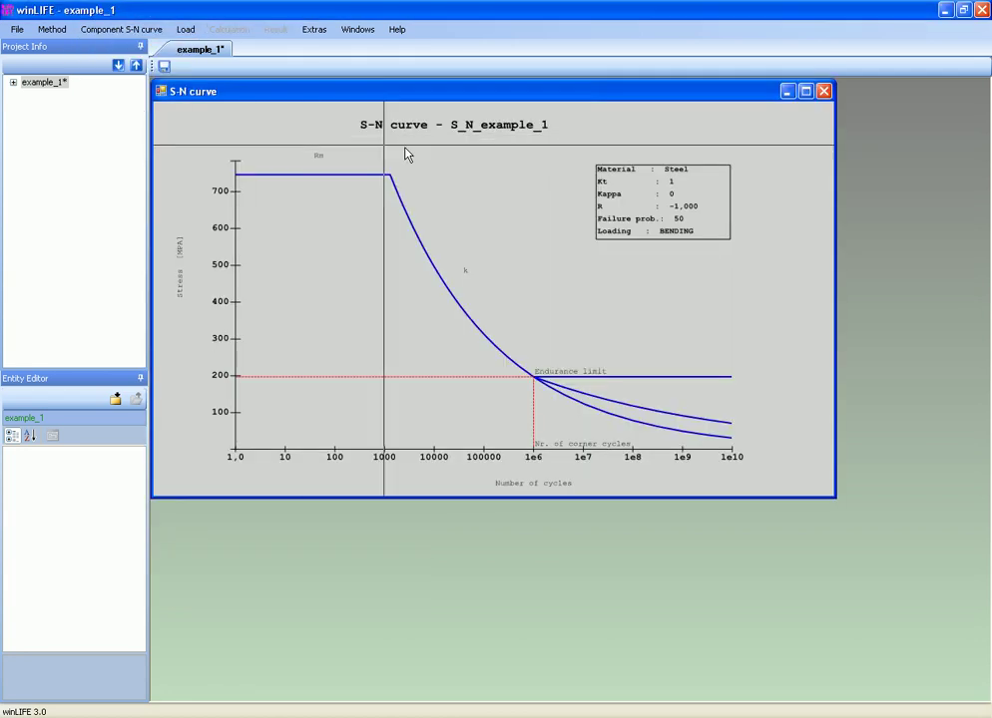
left_click(806, 92)
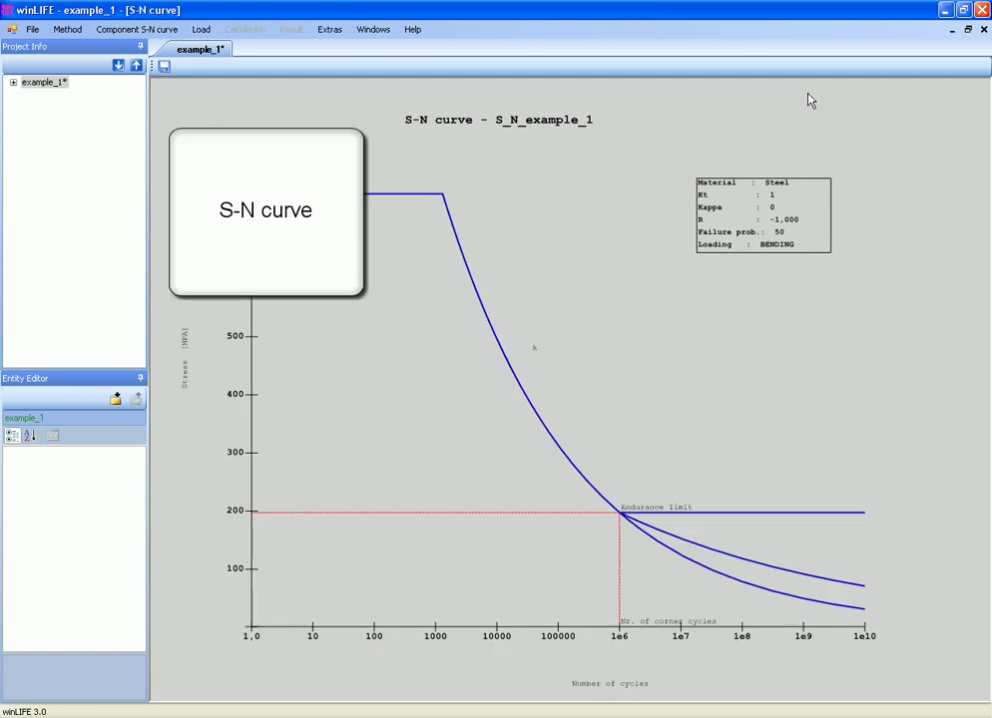
right_click(255, 338)
left_click(290, 413)
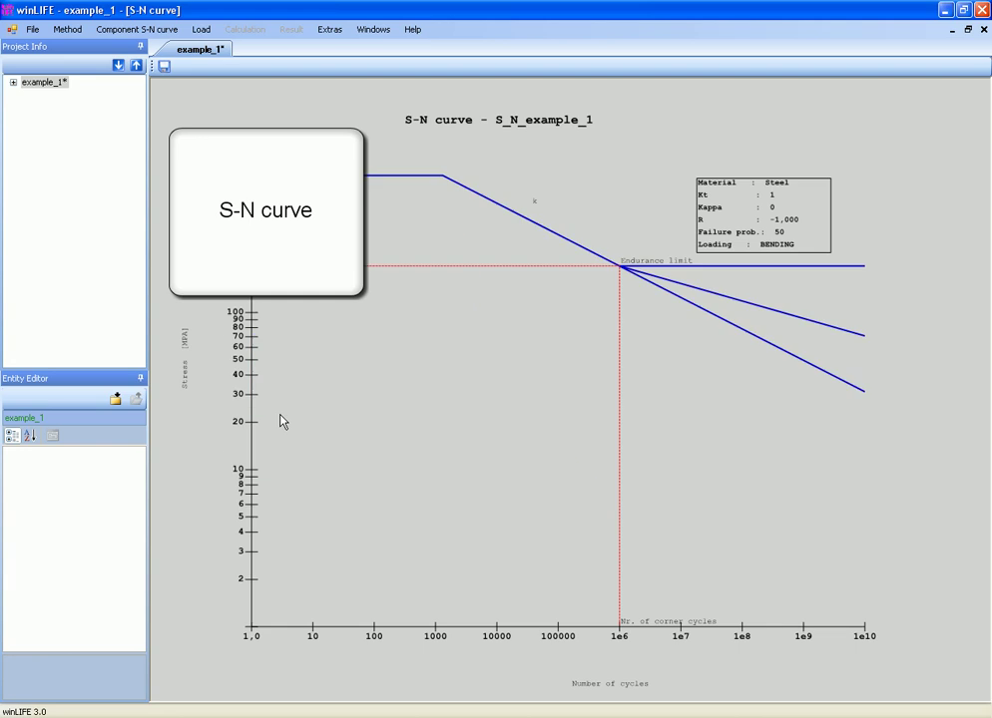
Step: Set the S-N curve's stress axis range to a minimum of 100 and a maximum of 800, and show the diagram grid
right_click(256, 415)
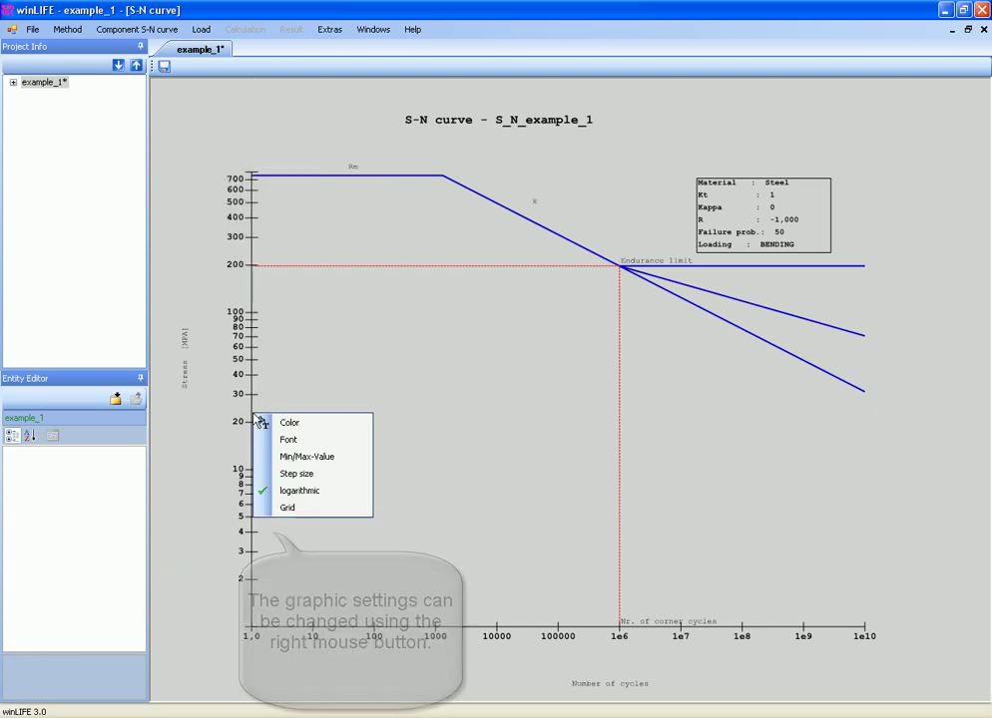
left_click(288, 457)
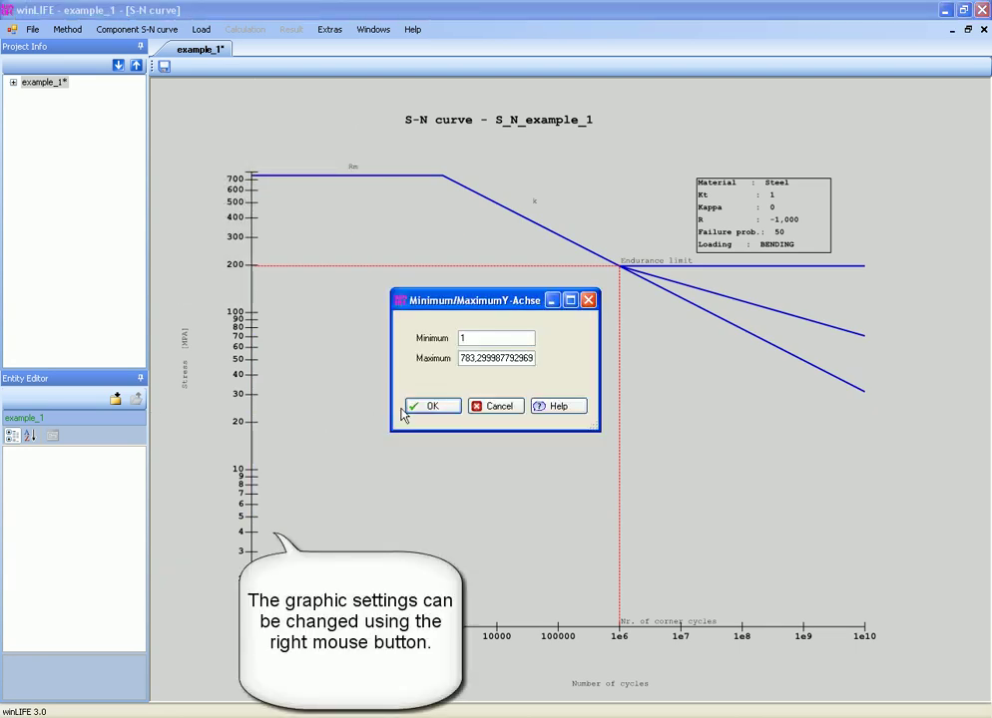
left_click(476, 336)
double_click(476, 359)
type("800")
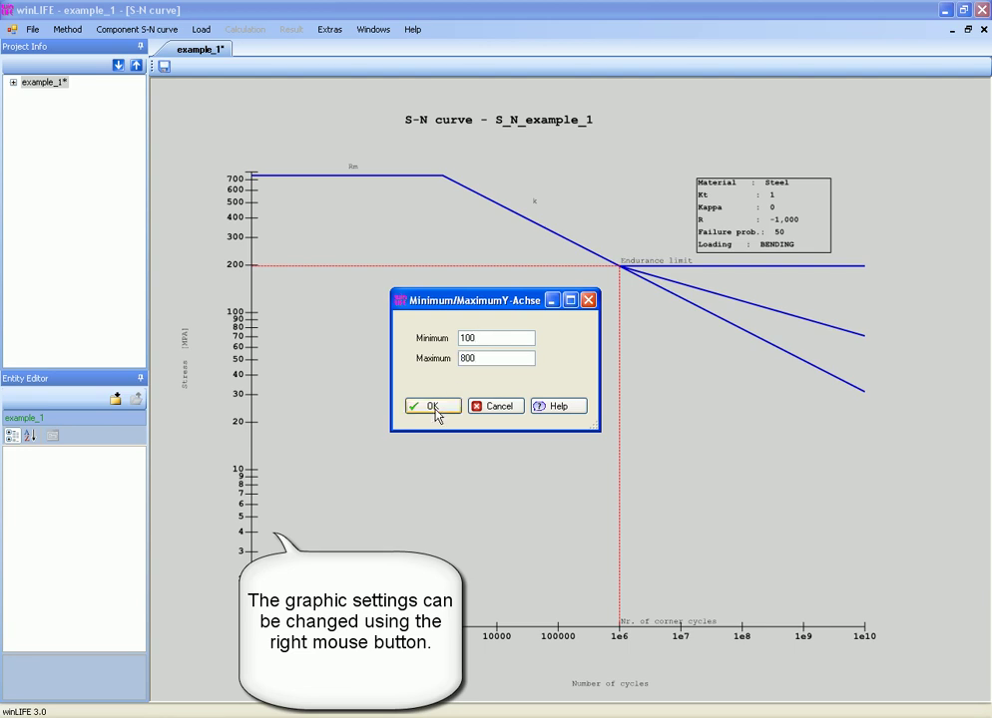
left_click(432, 407)
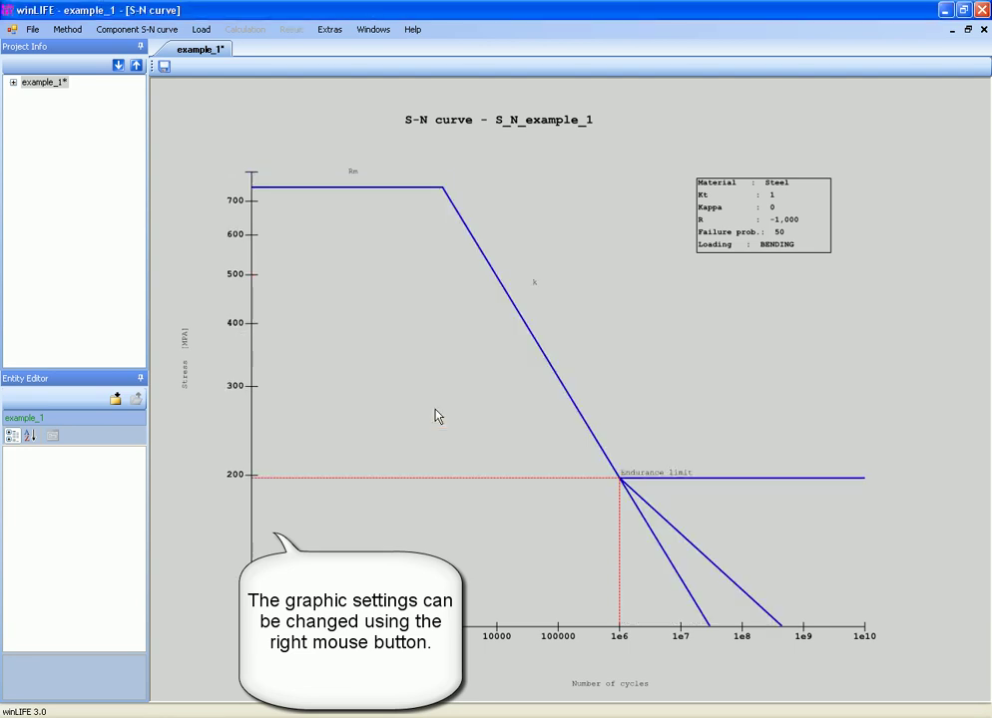
right_click(371, 391)
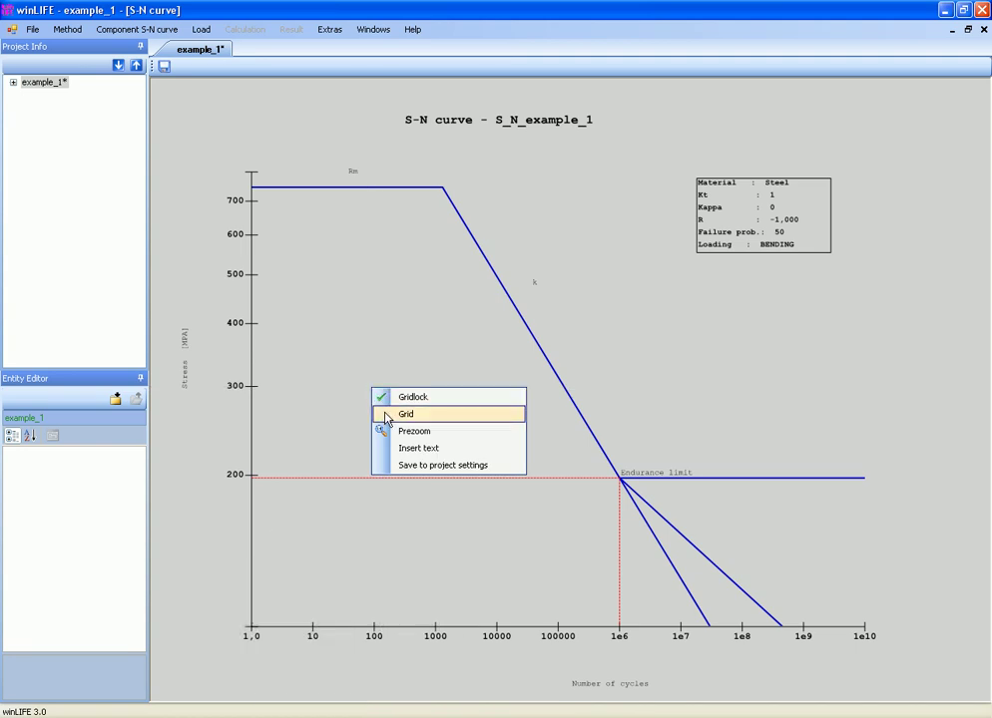
left_click(387, 415)
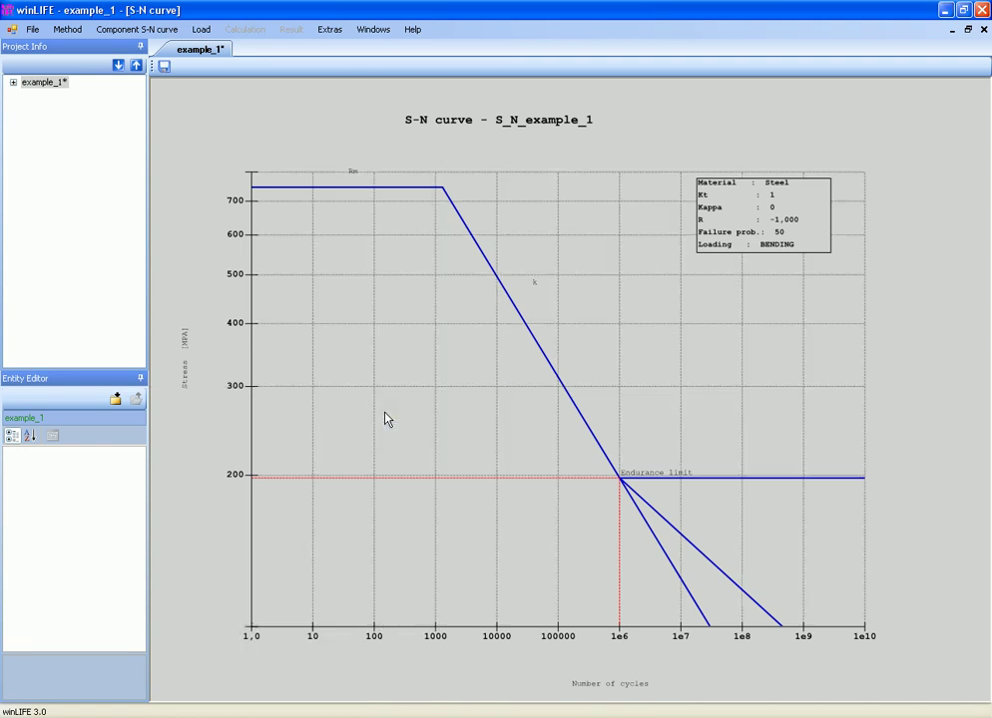
Step: View the Haigh diagram and the Haigh FKM diagram, showing the grid in the Haigh FKM diagram
left_click(149, 30)
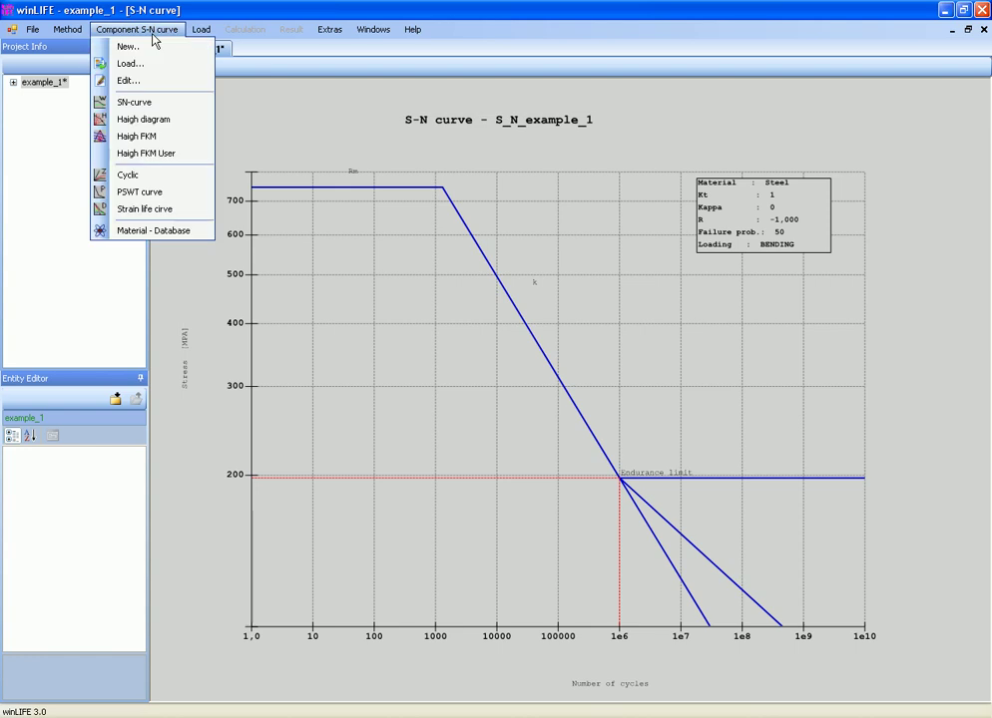
left_click(155, 121)
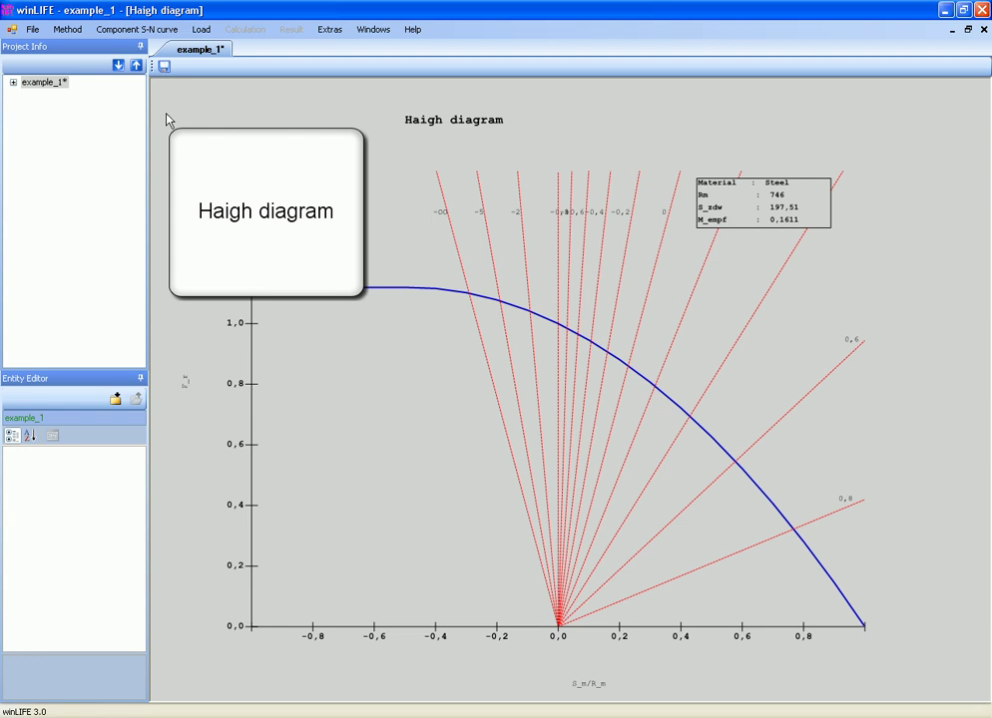
left_click(137, 28)
left_click(149, 152)
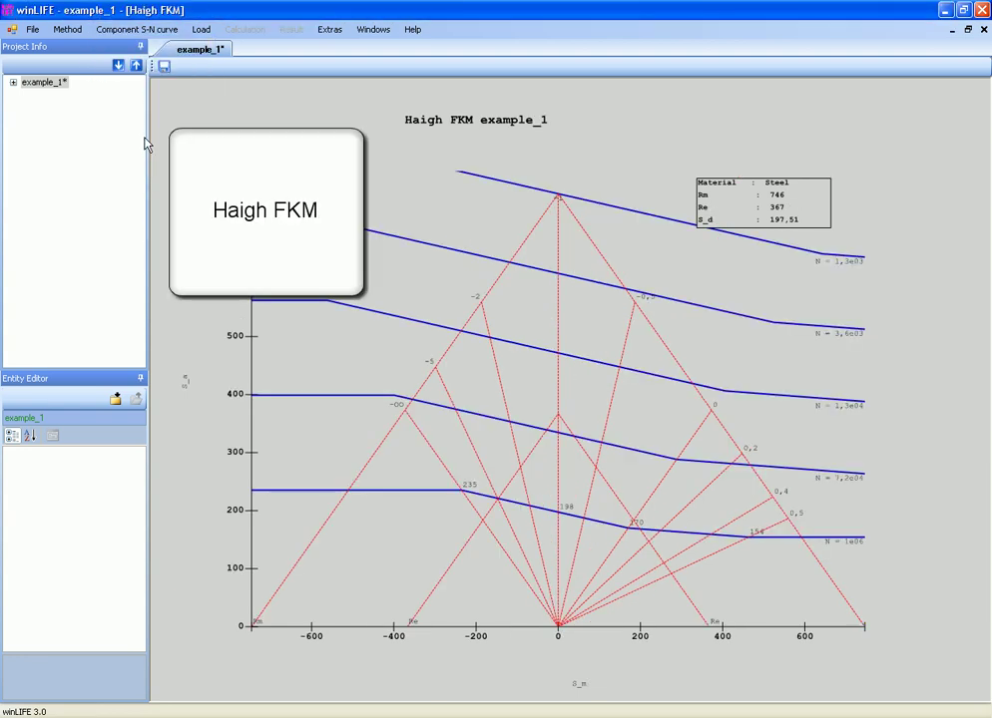
right_click(330, 158)
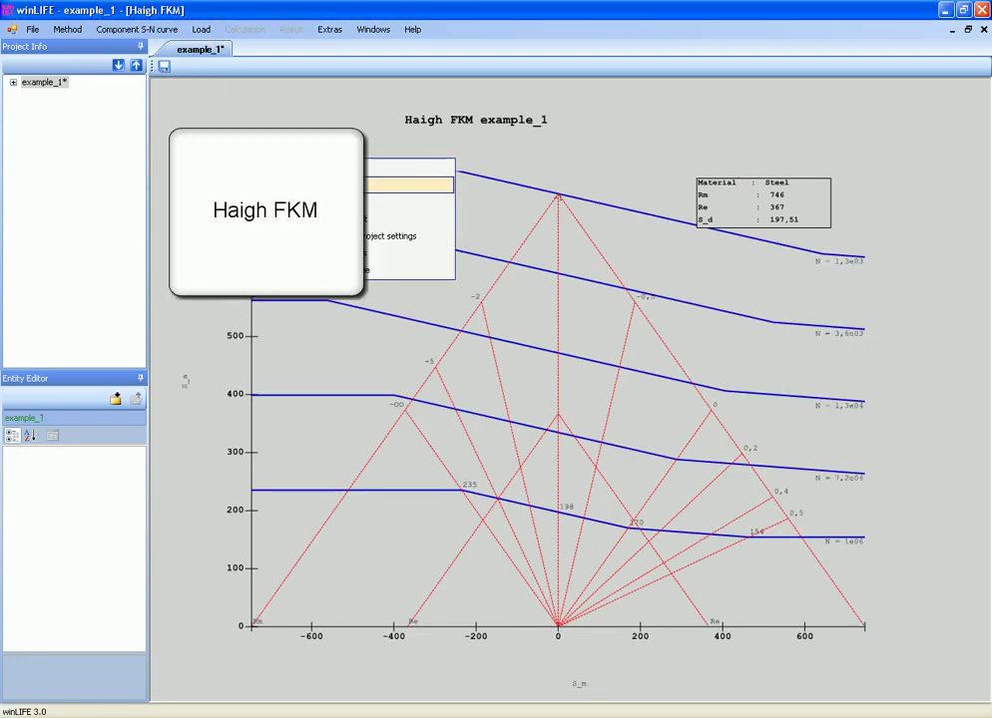
left_click(409, 185)
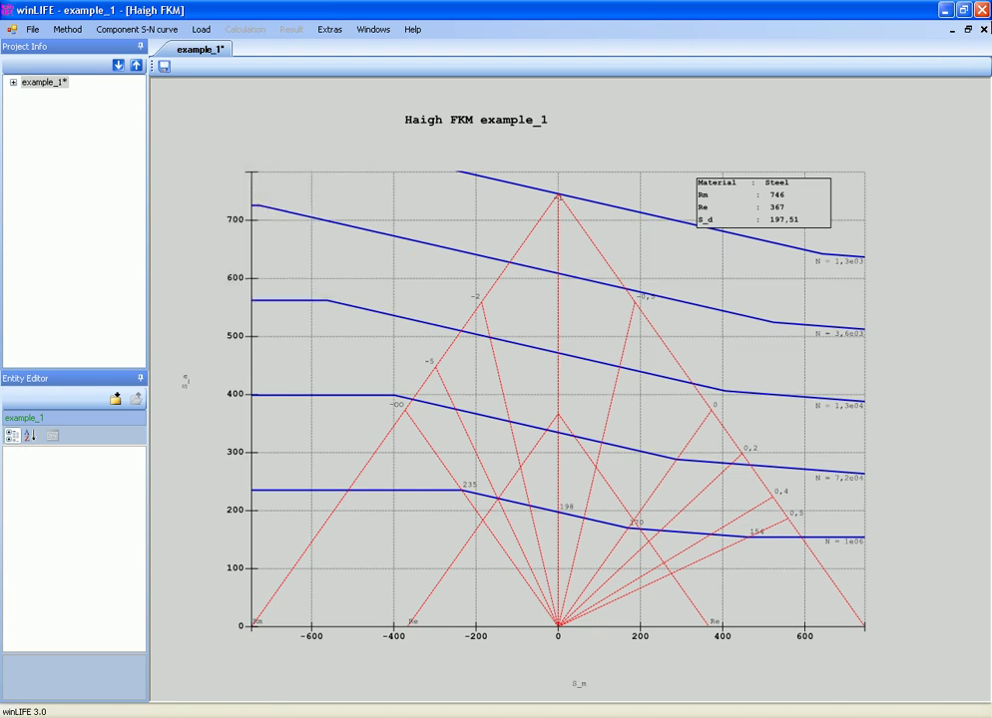
Step: Close the Haigh FKM, Haigh and S-N curve diagrams
left_click(985, 29)
left_click(985, 29)
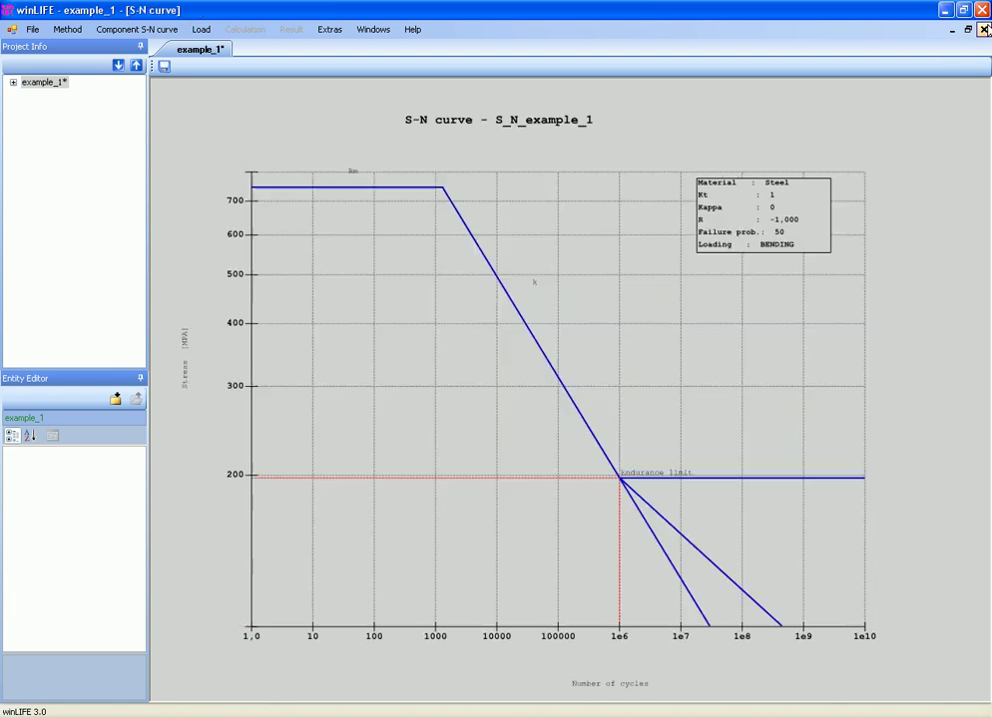
left_click(986, 30)
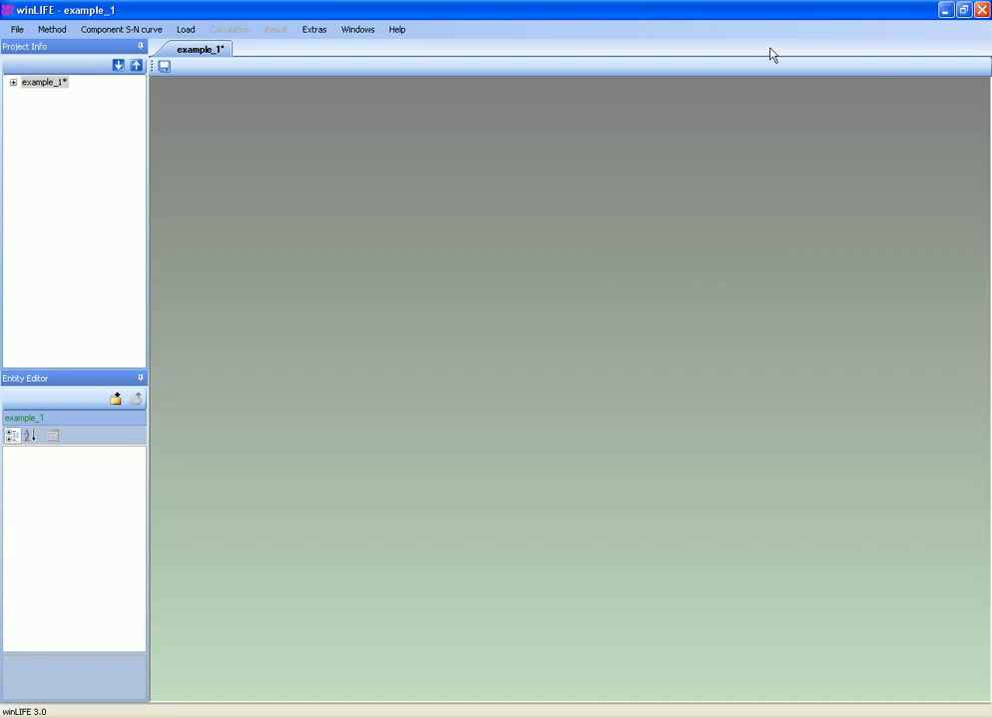
Step: Import the load collective file Load_example_1.MES from the examp_1 folder as the project's load
left_click(184, 29)
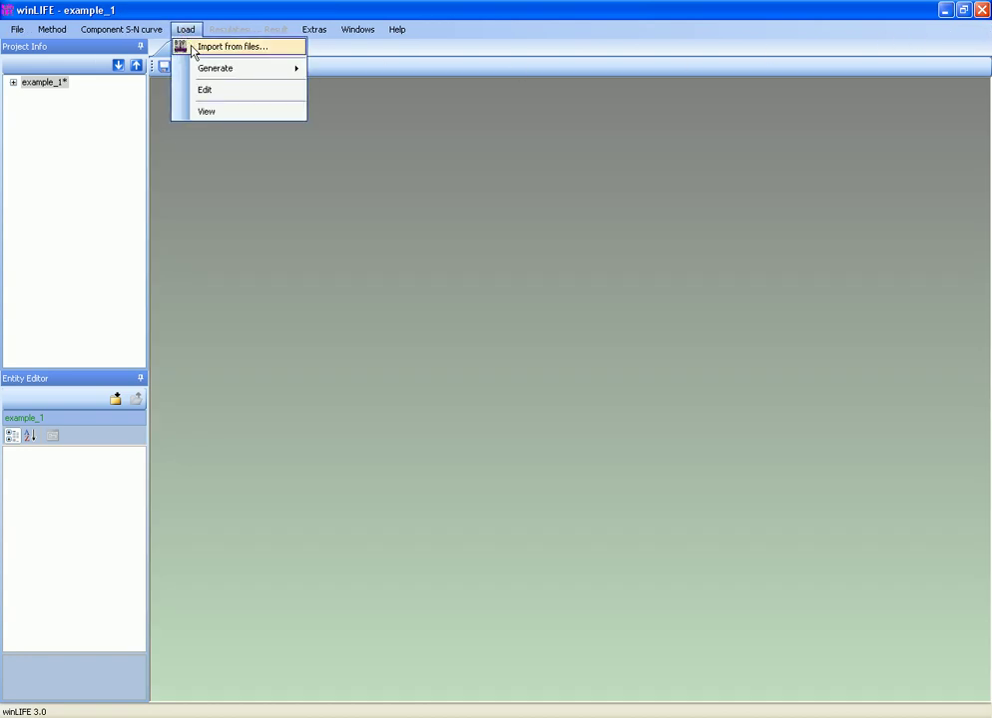
left_click(193, 50)
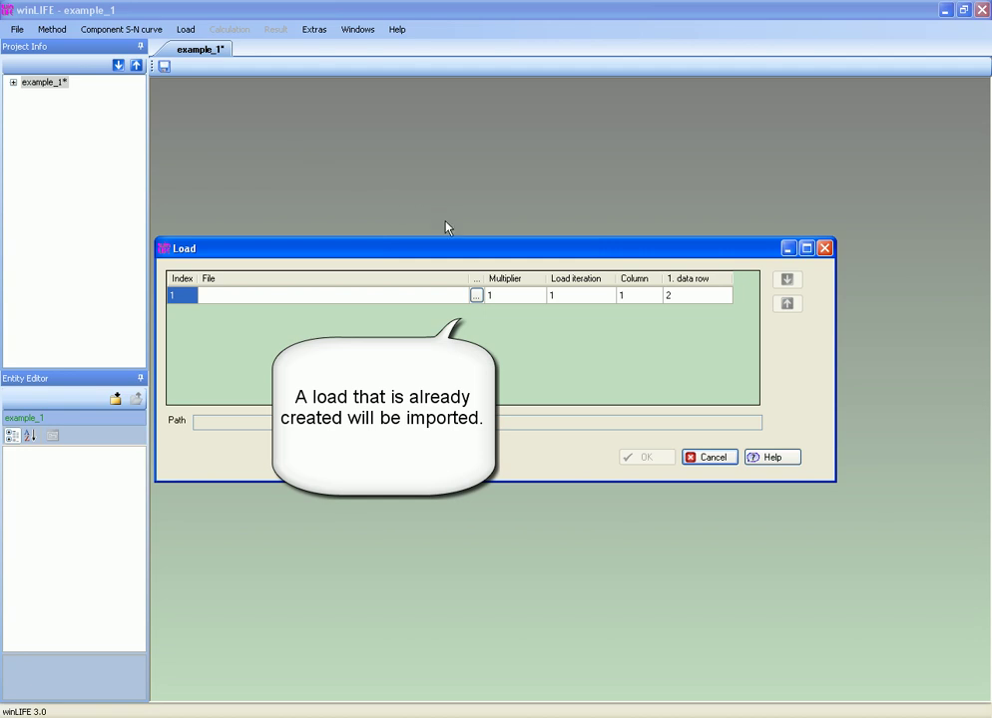
left_click(476, 295)
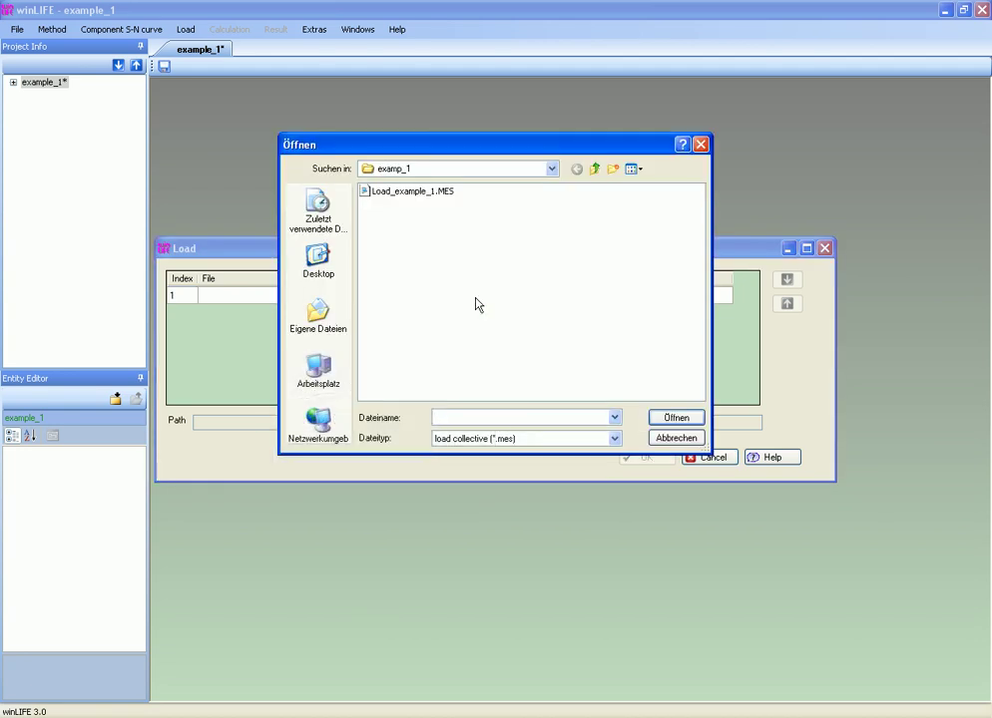
left_click(426, 193)
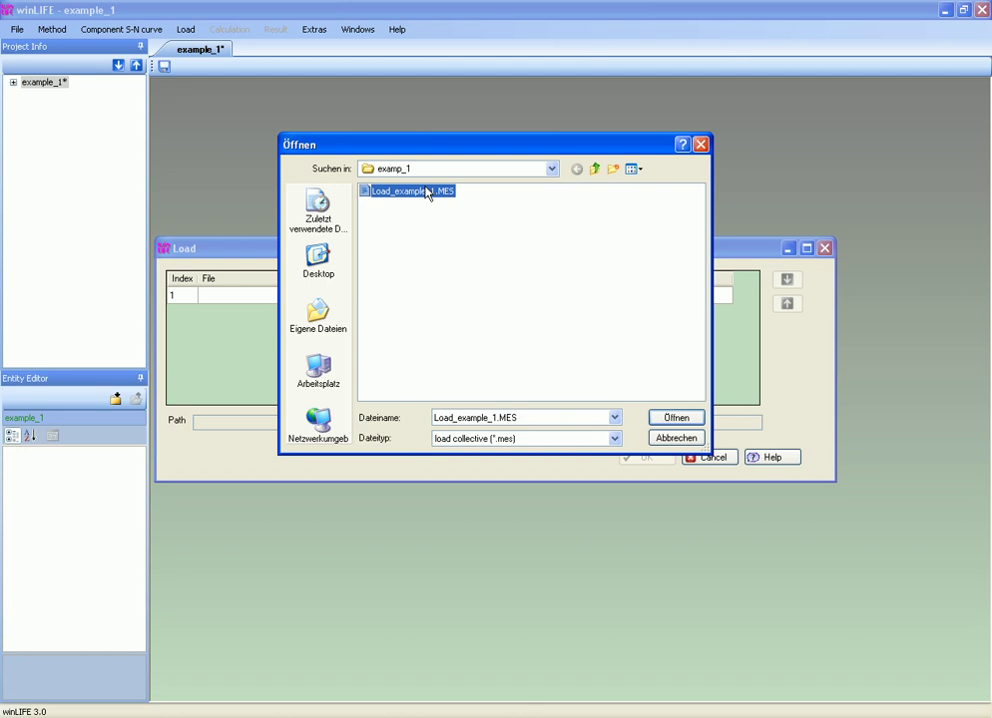
left_click(676, 419)
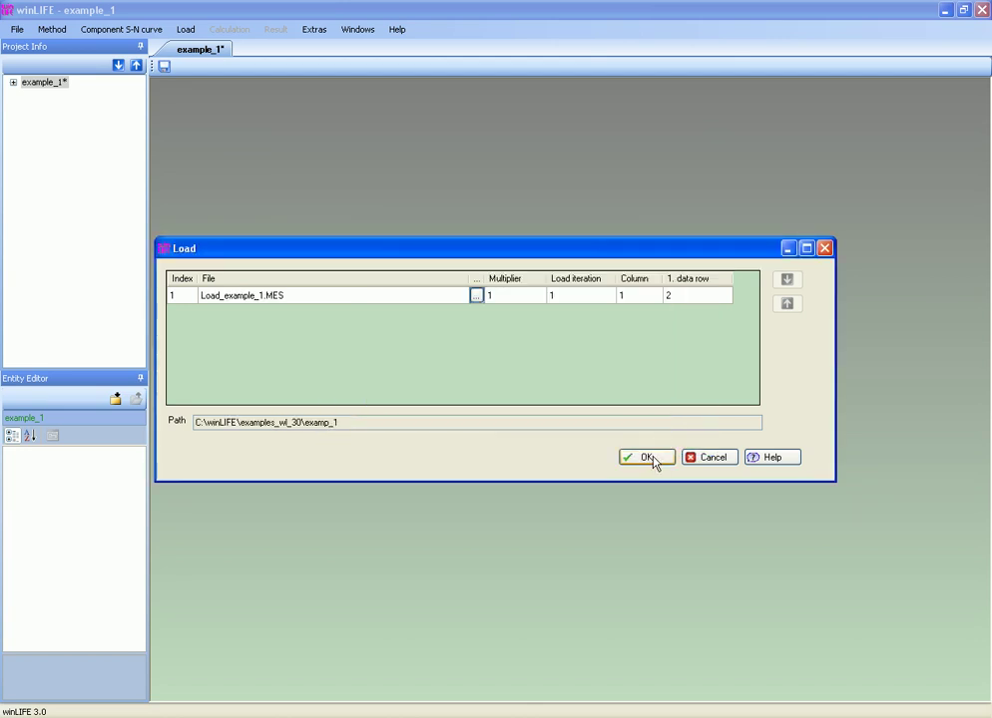
left_click(647, 457)
Step: View the imported load collective Load_example_1.MES in a maximized diagram window, and close it
left_click(184, 30)
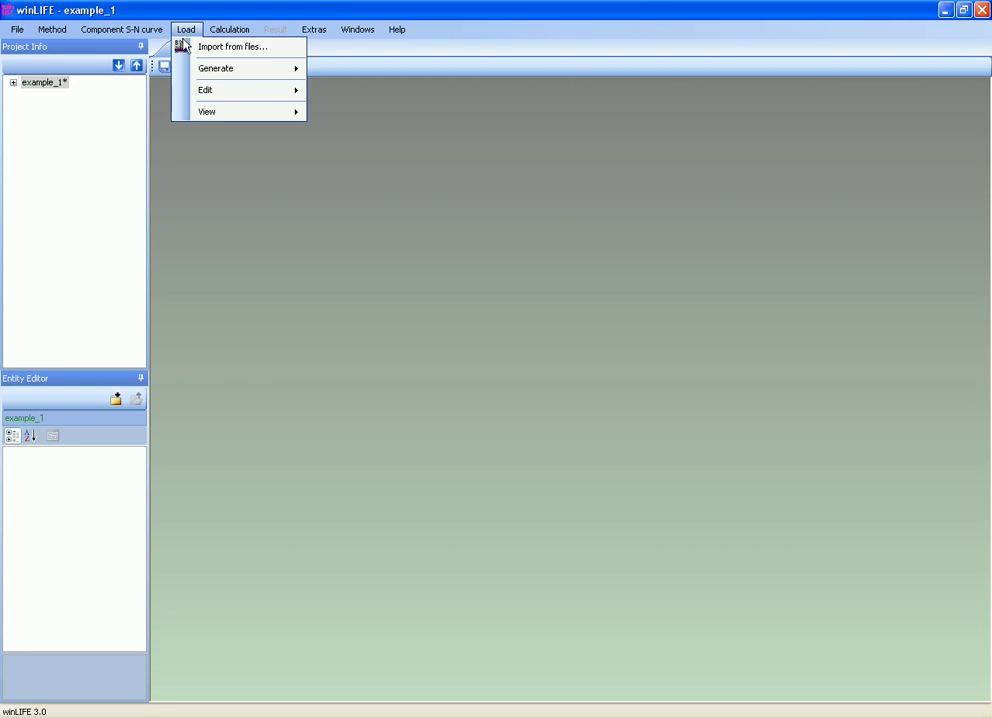
mouse_move(210, 116)
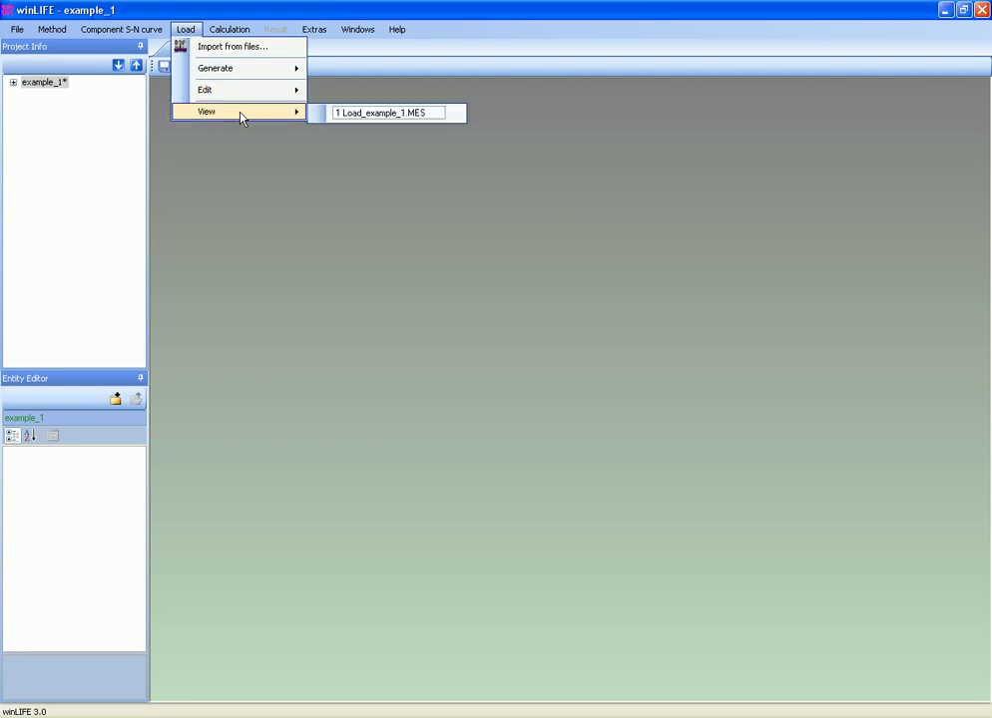
left_click(350, 117)
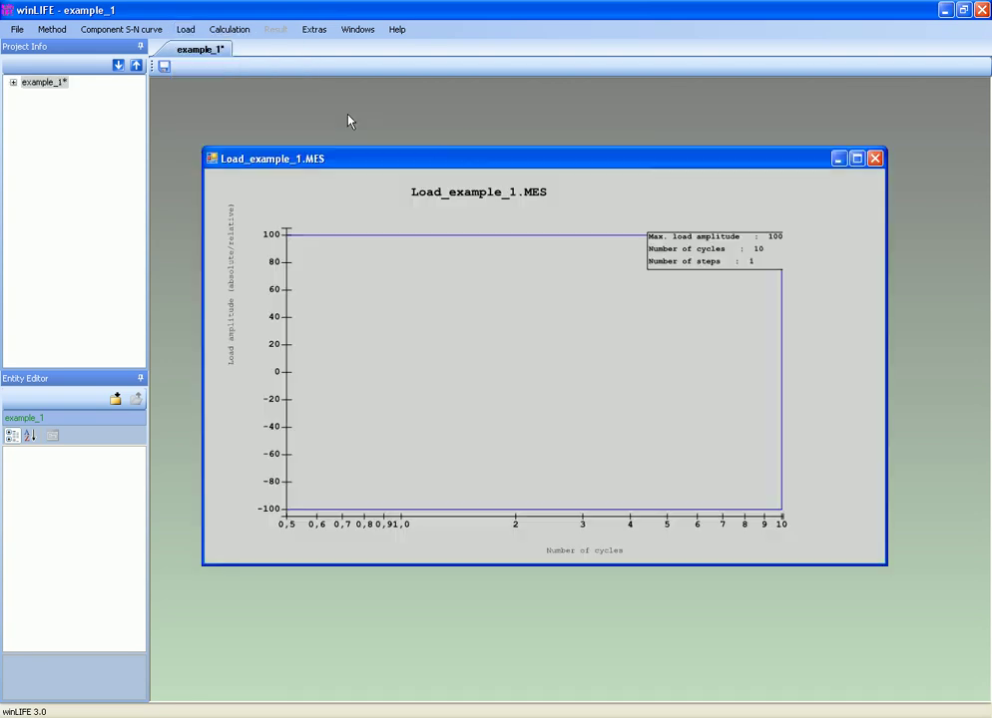
left_click(856, 158)
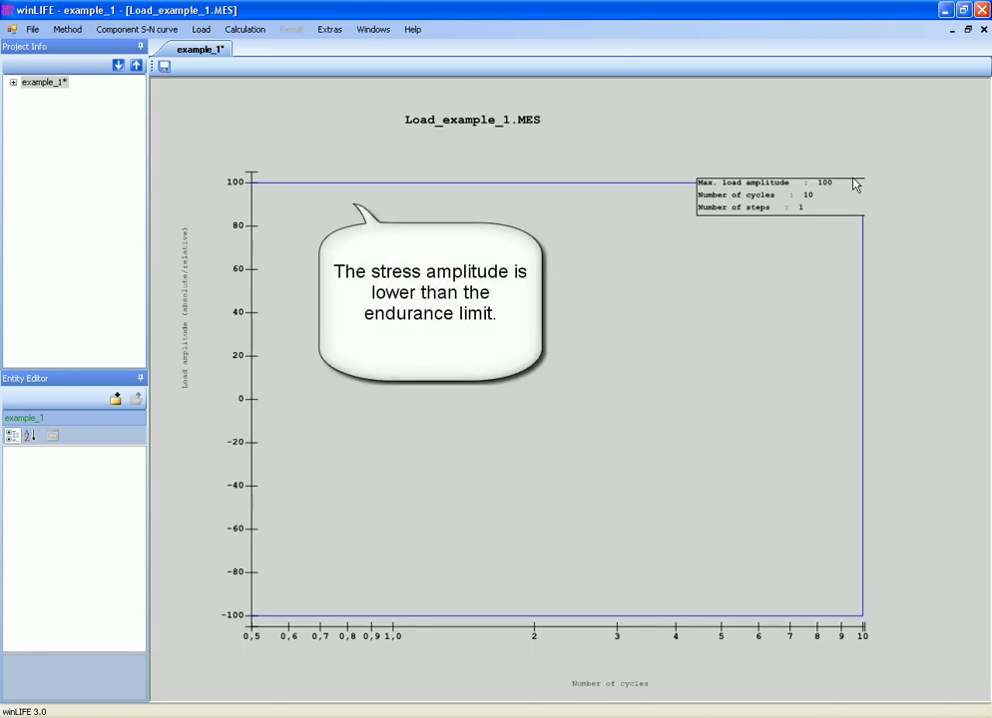
left_click(983, 31)
Step: In the calculation parameters' grading settings, disable automatic limit generation and set the upper limit to 1000 and the lower limit to -1000
left_click(246, 34)
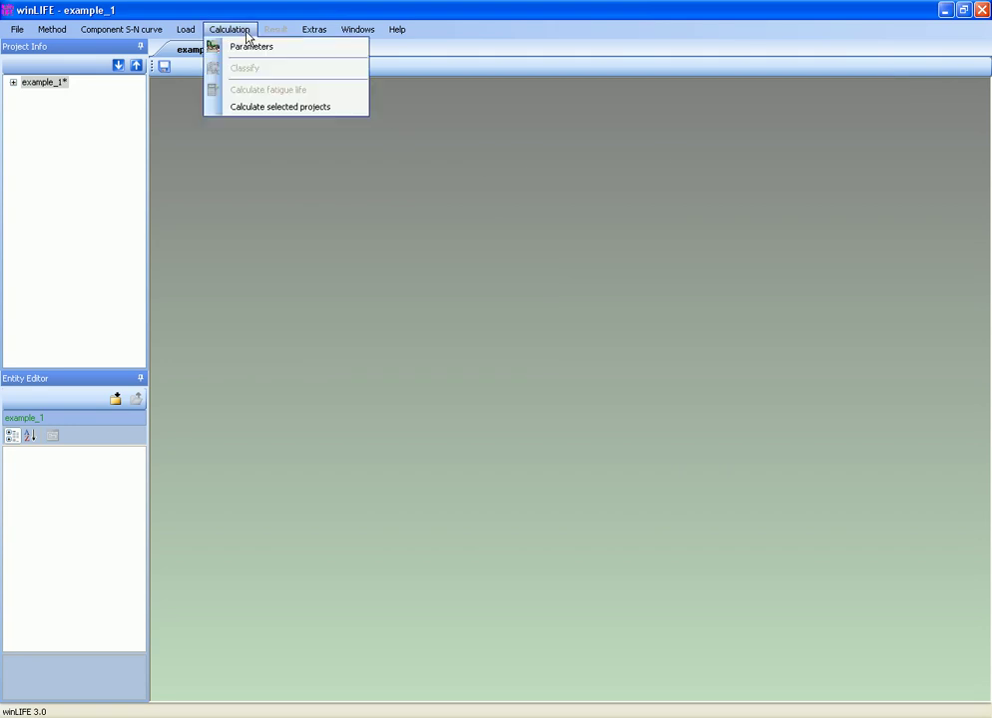
left_click(247, 48)
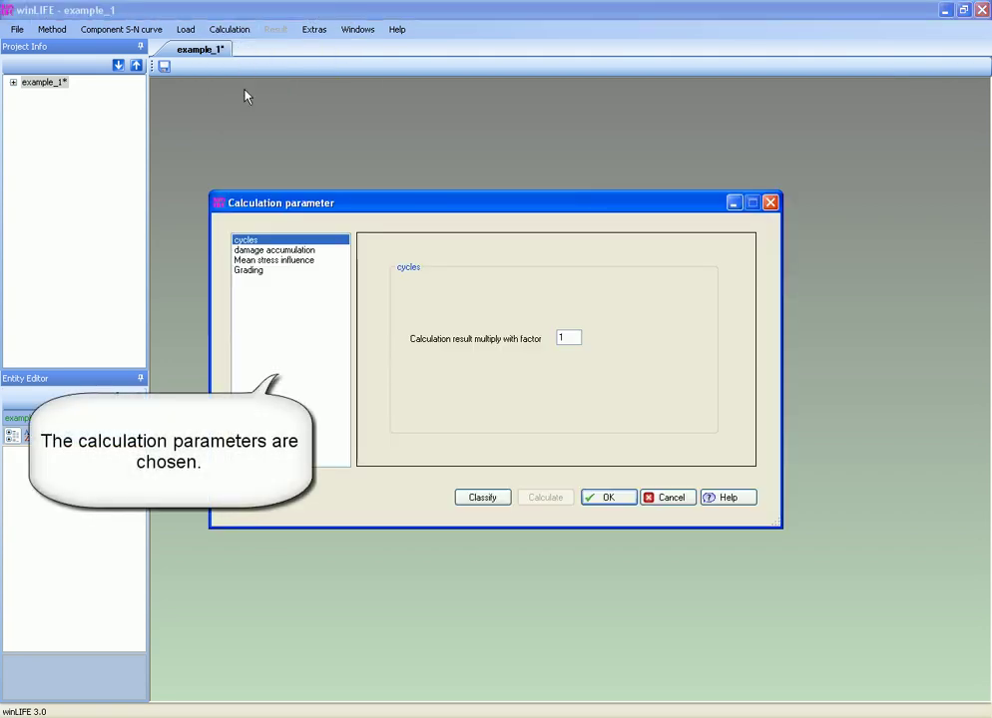
left_click(277, 250)
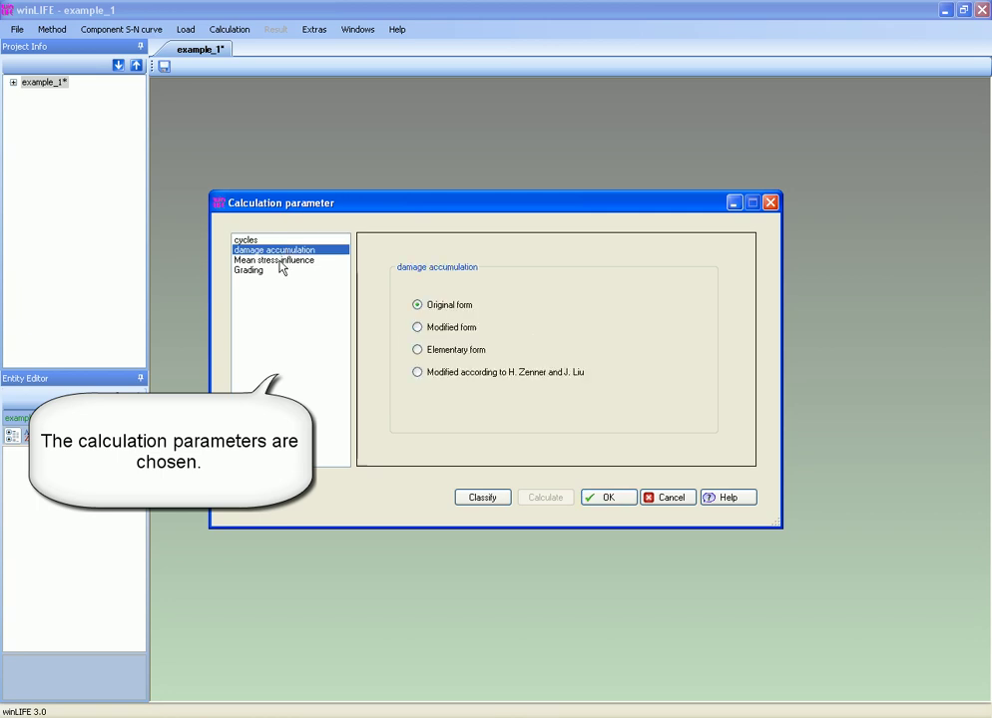
left_click(281, 262)
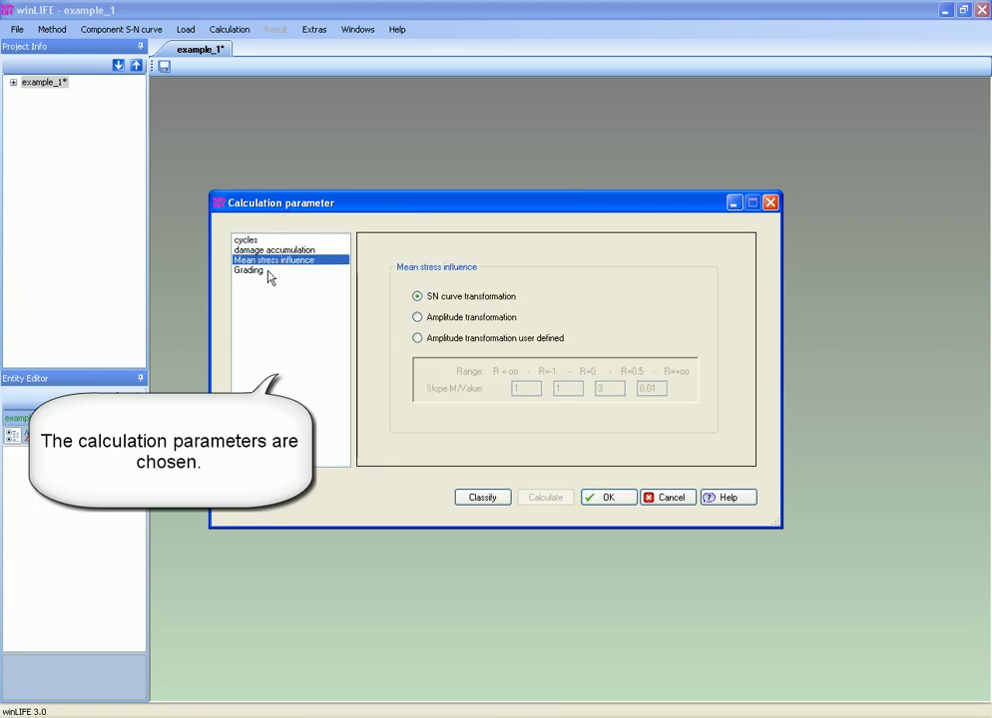
left_click(260, 280)
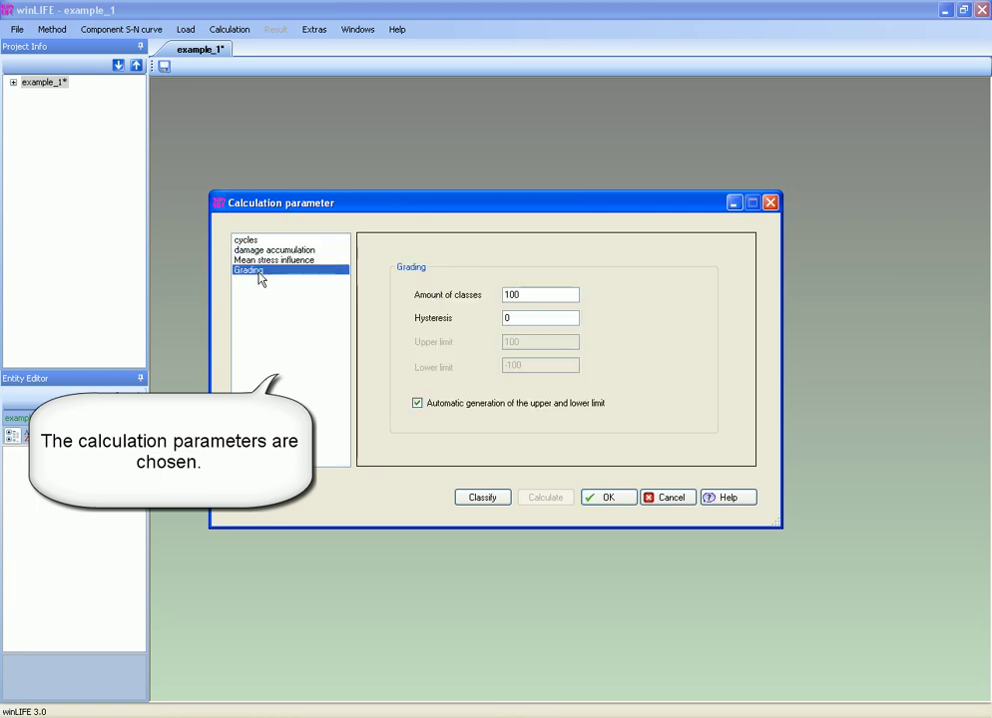
left_click(424, 405)
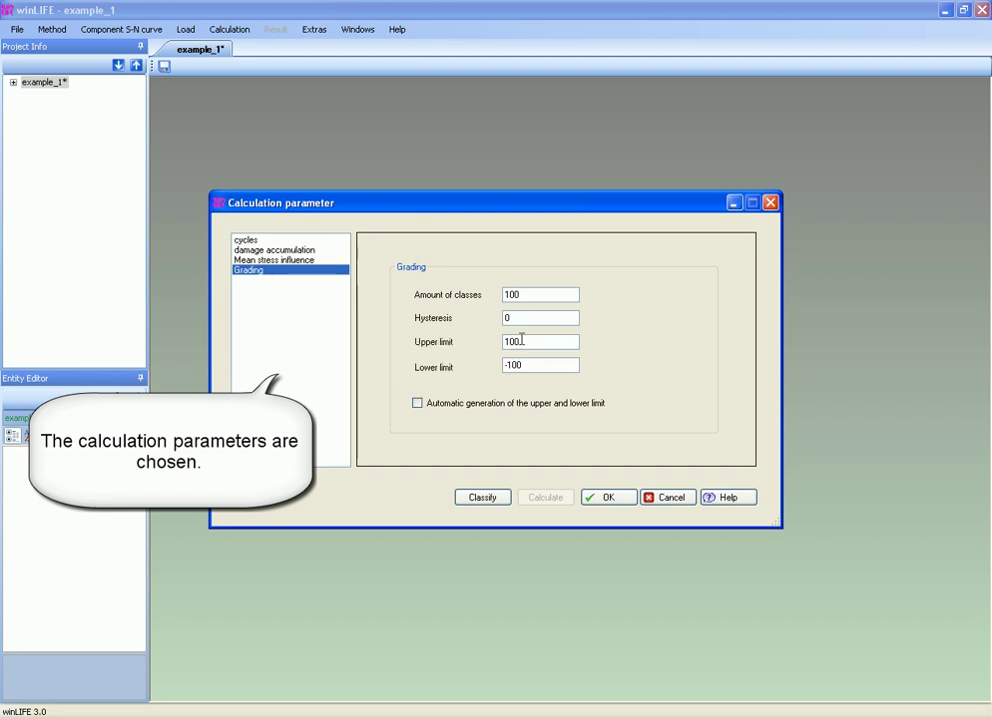
type("0")
left_click(539, 366)
type("0")
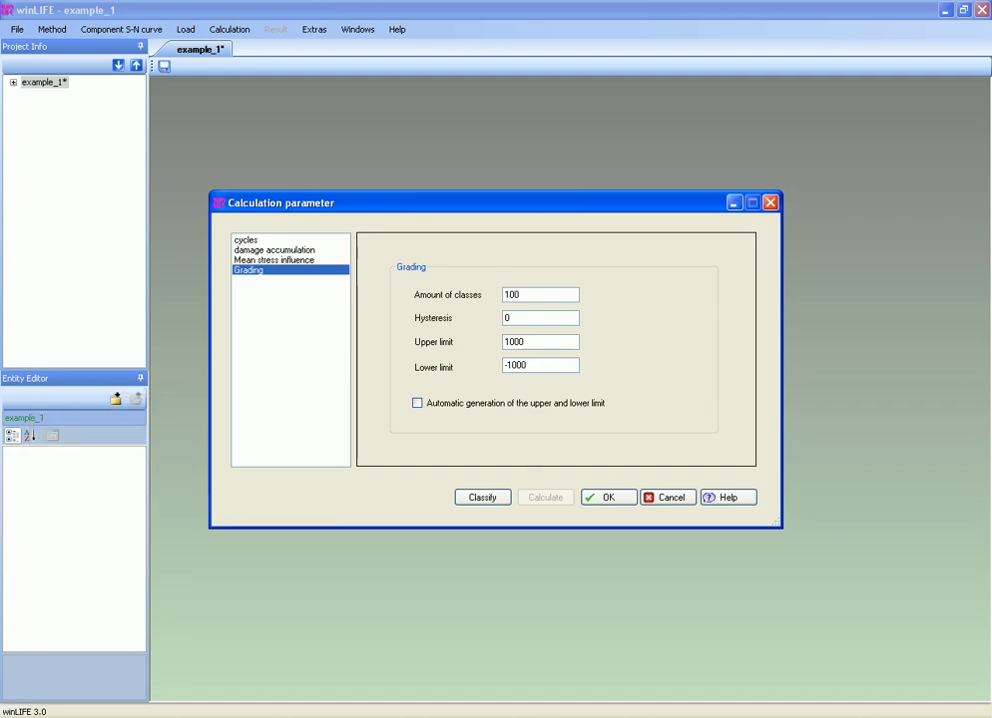
Step: Classify the load and calculate the fatigue life with these parameters, and close the damage sum report
left_click(483, 498)
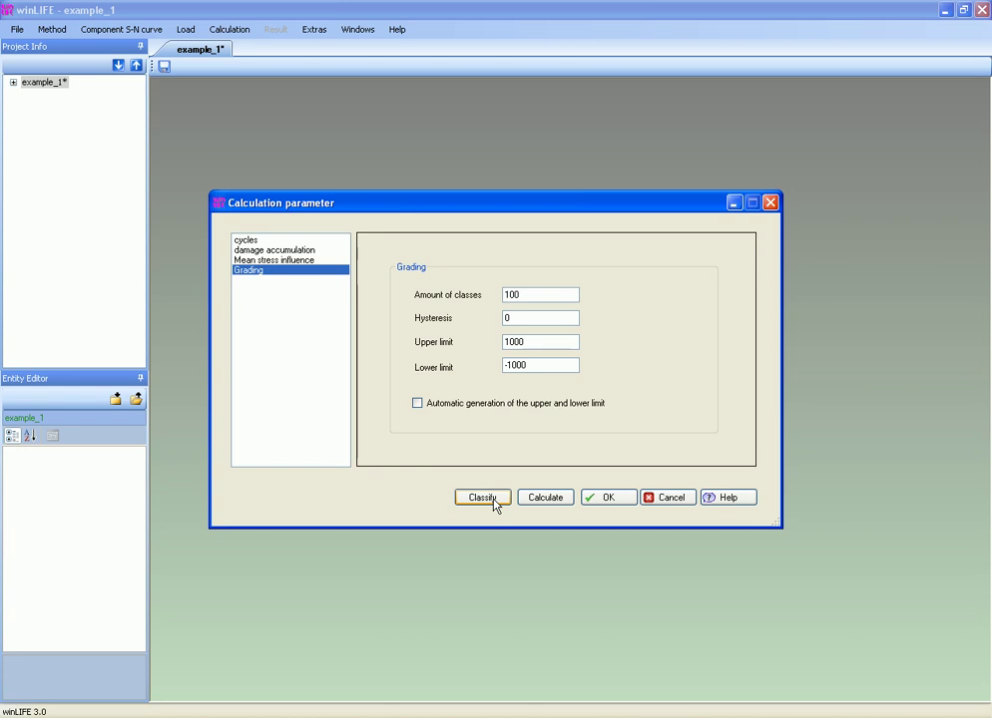
left_click(535, 504)
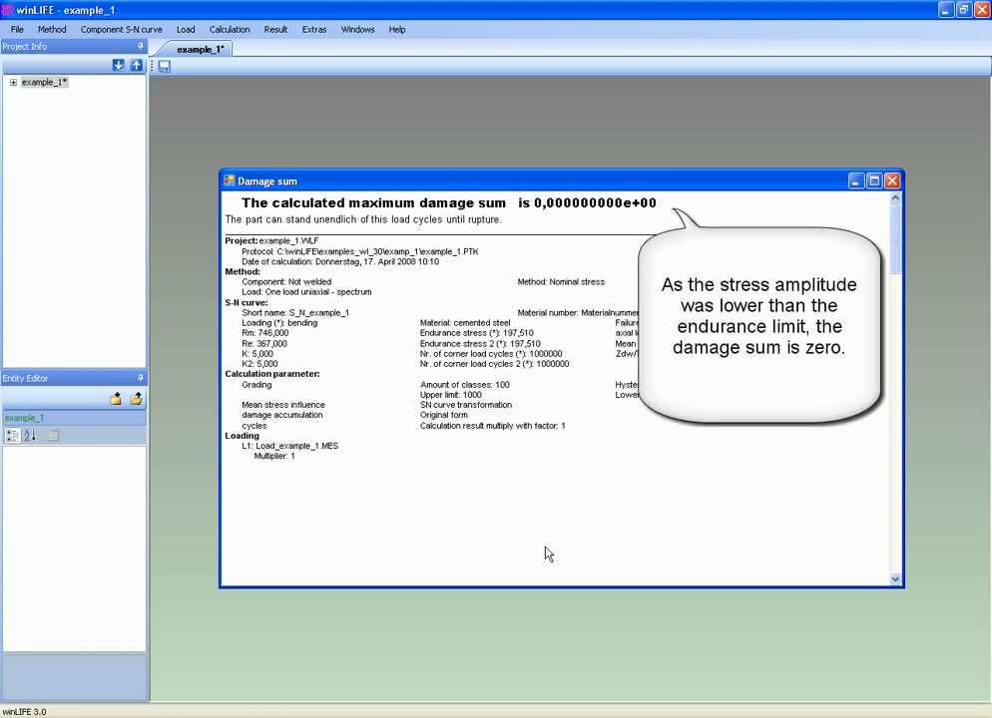
left_click(891, 181)
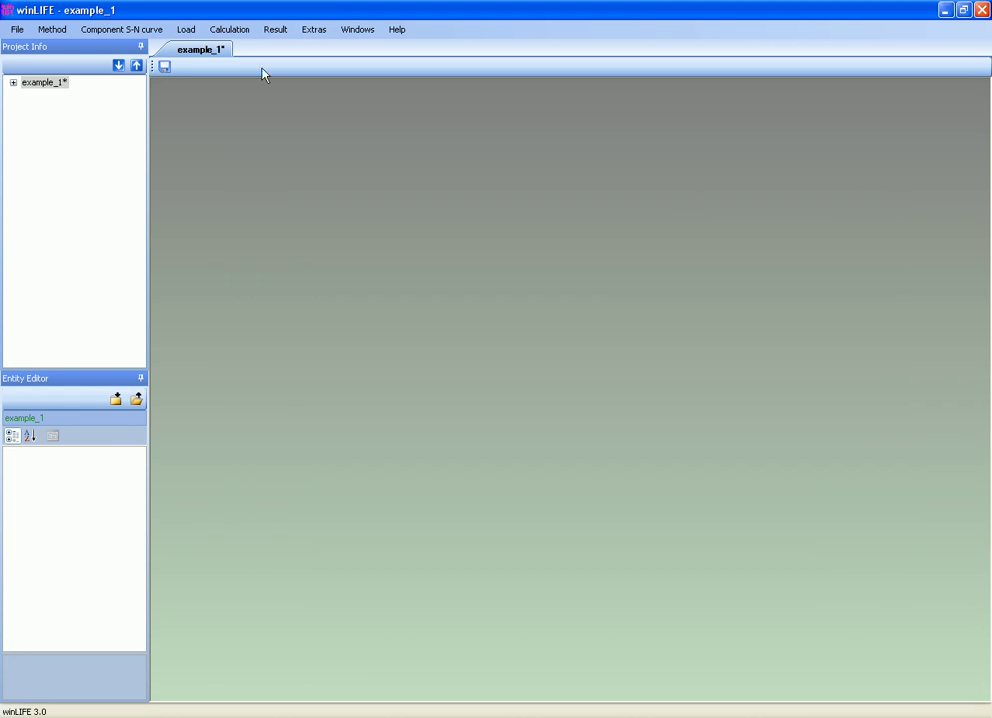
Step: Set the multiplier of the project load Load_example_1.MES to 5
left_click(187, 30)
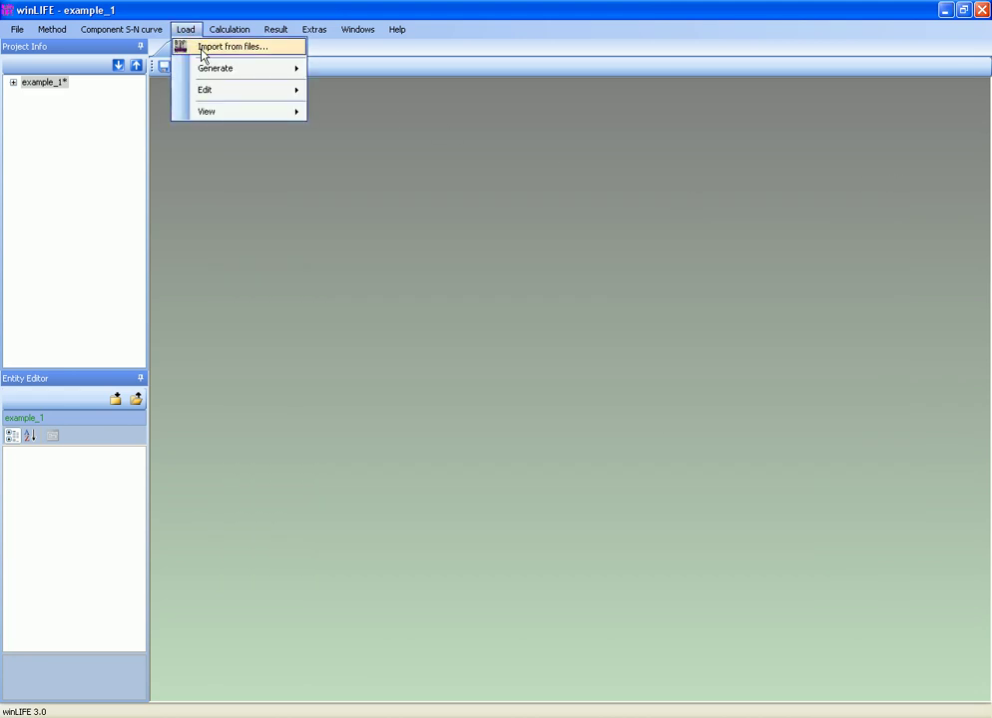
left_click(220, 47)
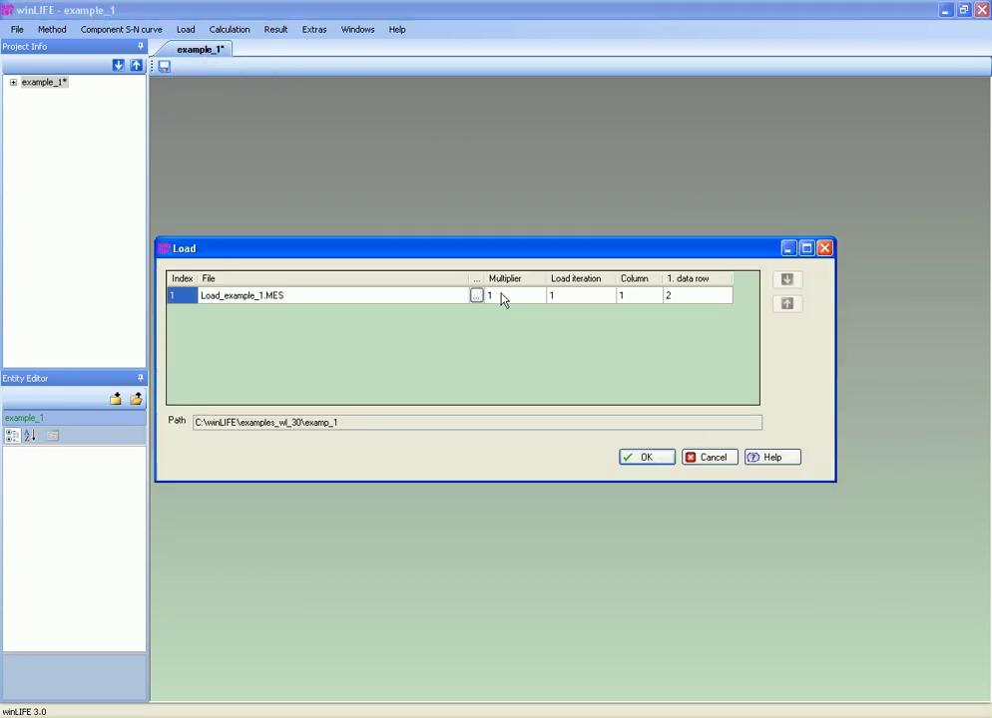
left_click(503, 298)
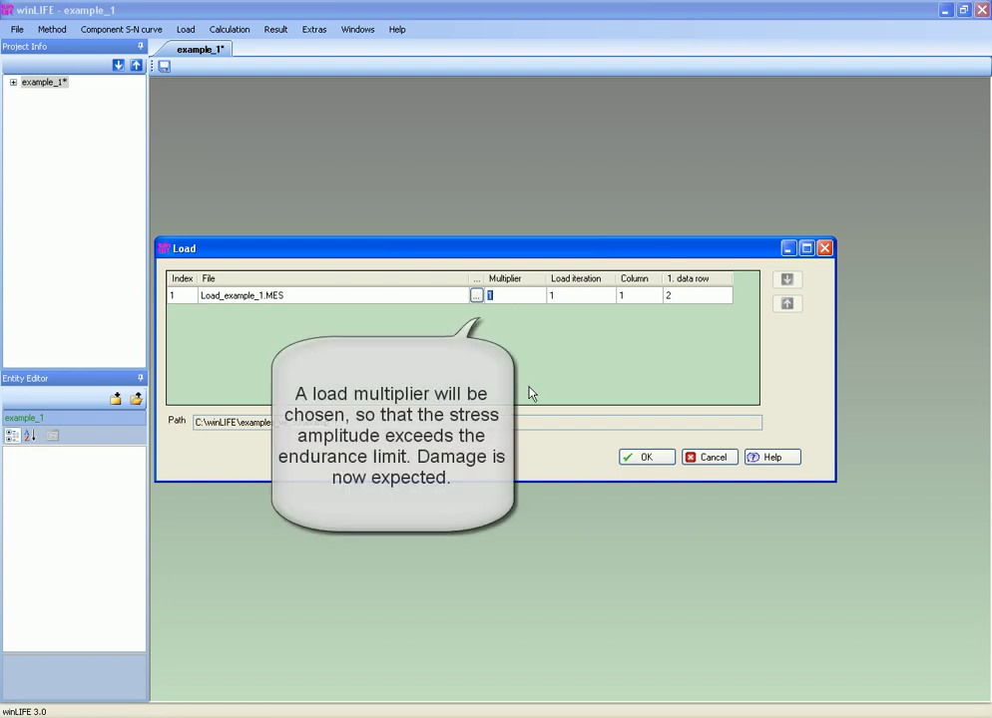
type("5")
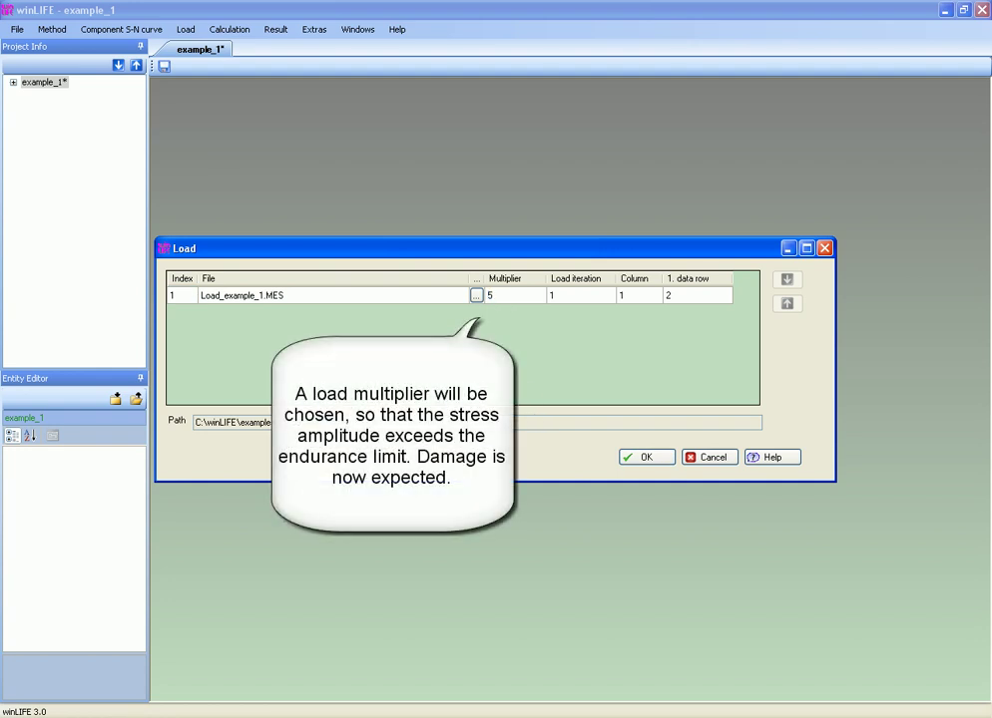
left_click(634, 462)
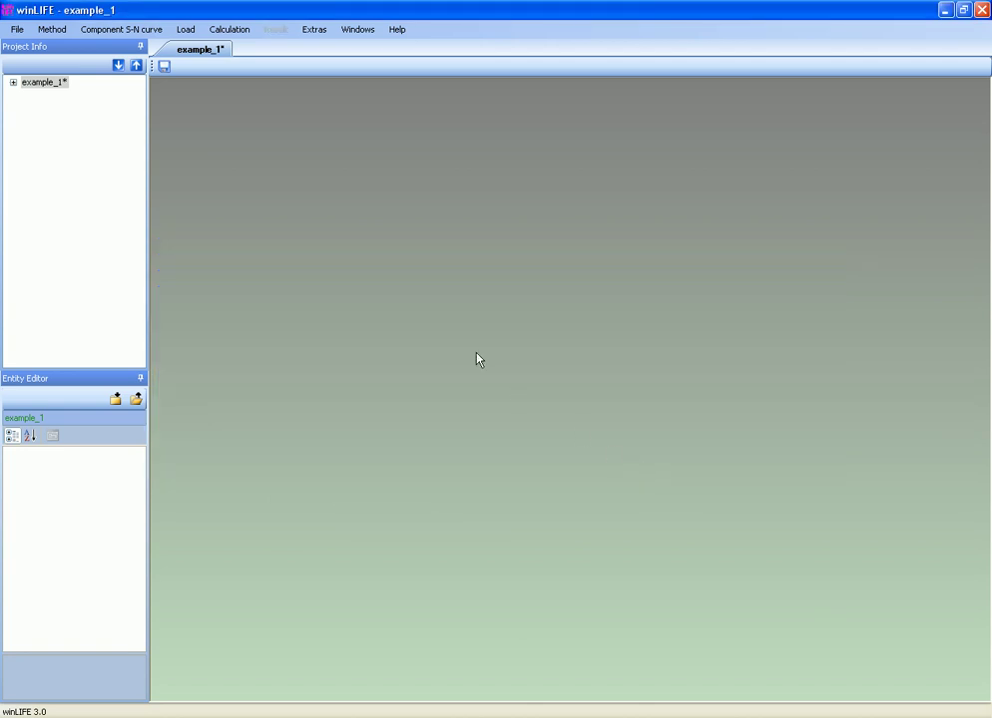
Step: View the diagram of the scaled load collective Load_example_1.MES and close it
left_click(186, 29)
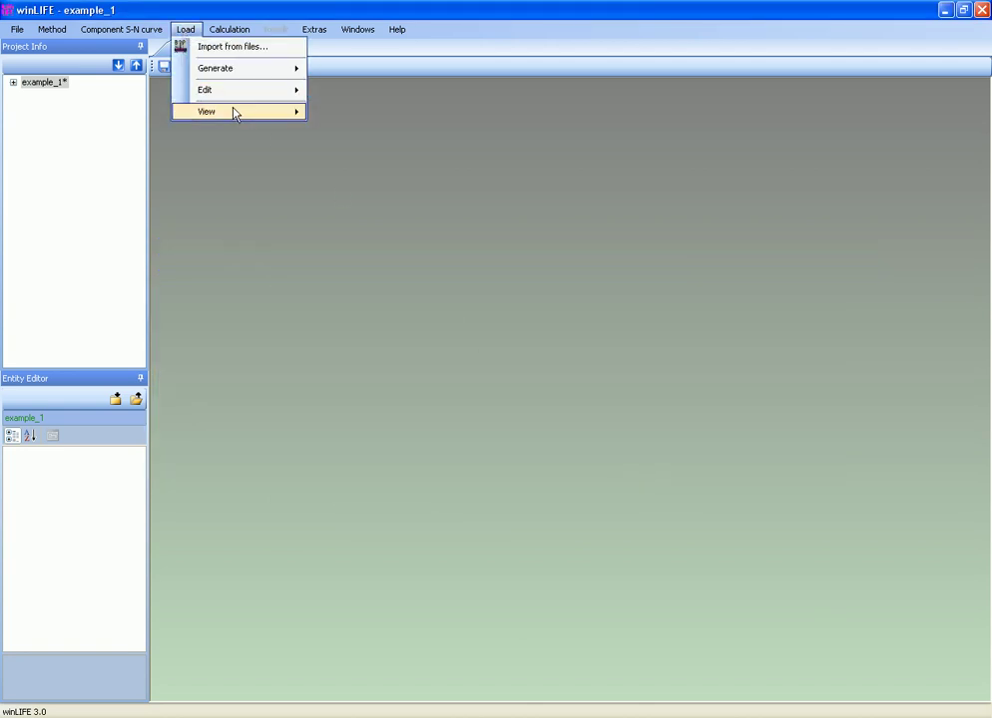
mouse_move(236, 112)
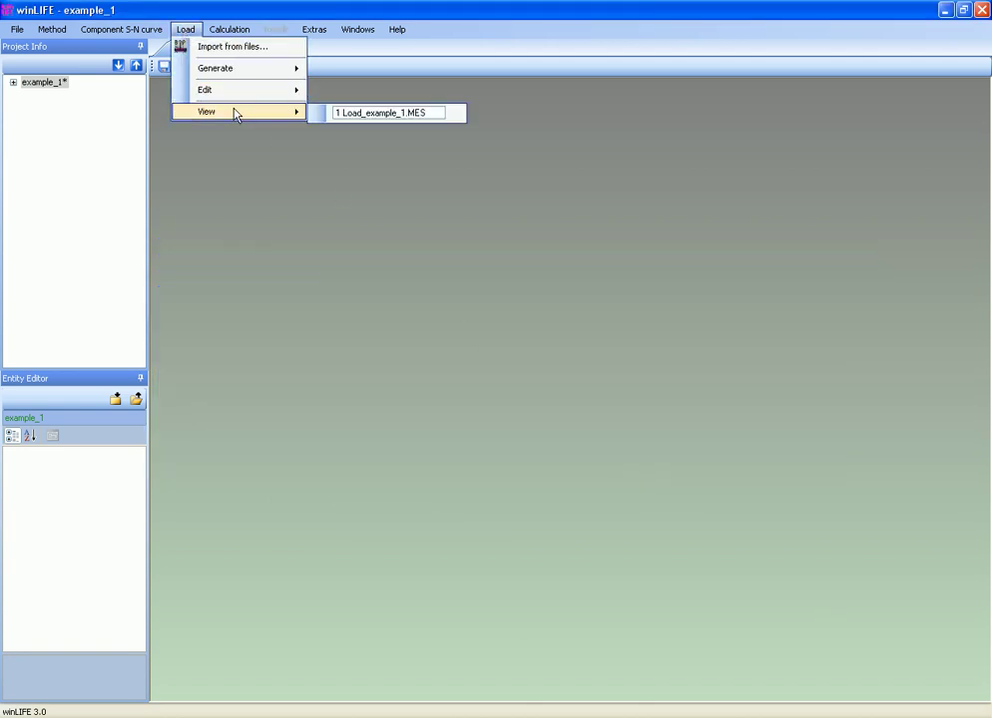
left_click(348, 115)
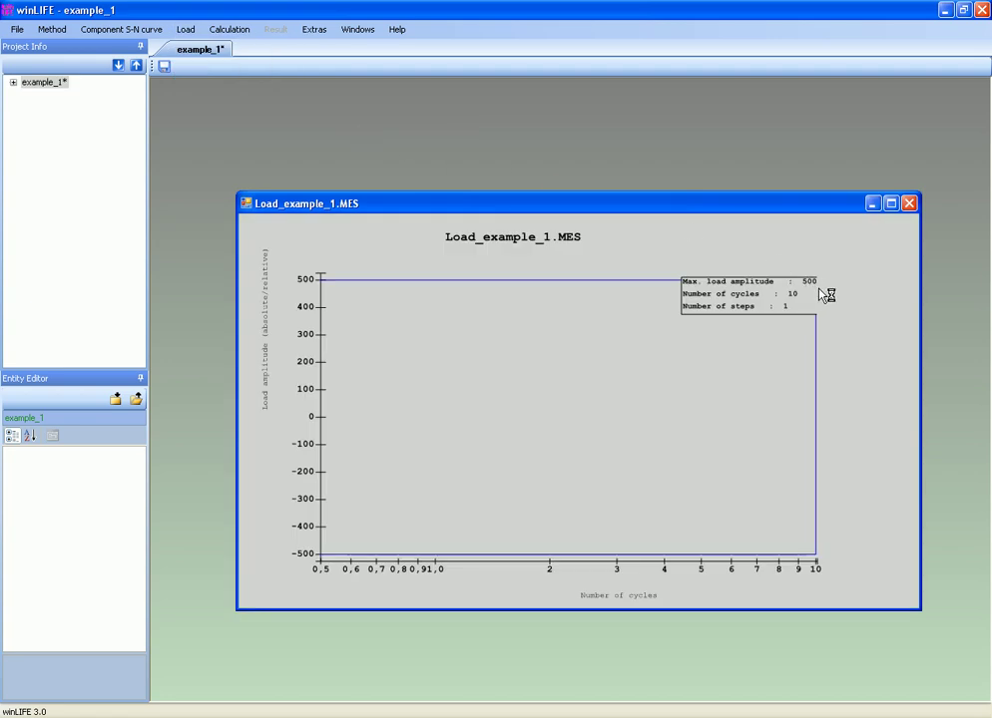
left_click(908, 204)
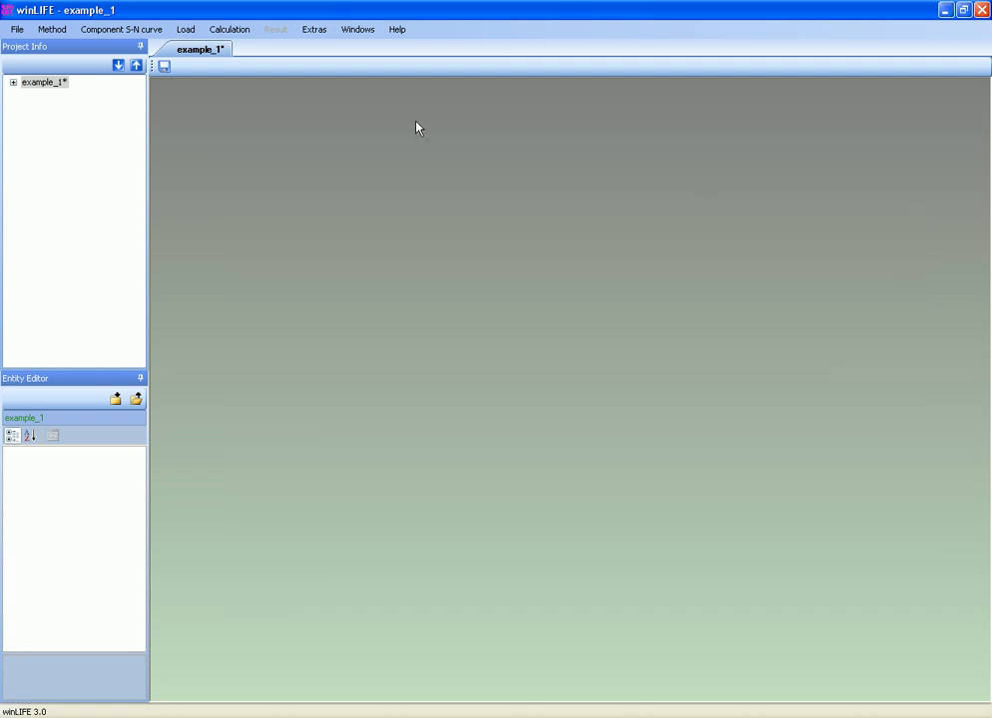
Step: Classify the scaled load again and recalculate the fatigue life
left_click(237, 31)
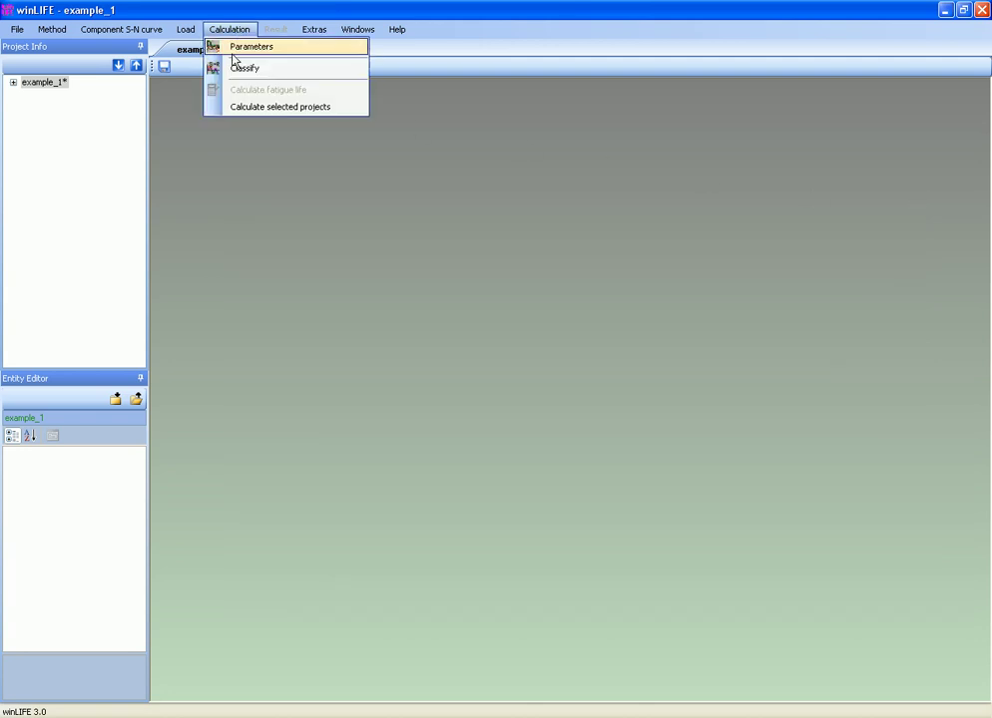
left_click(234, 70)
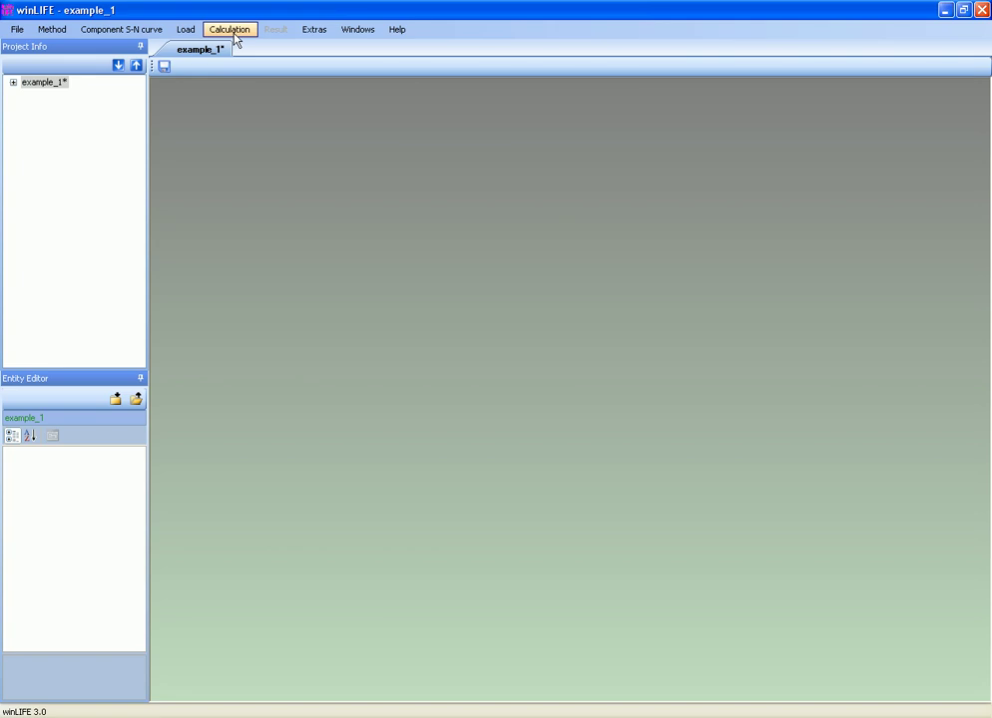
left_click(232, 30)
left_click(241, 92)
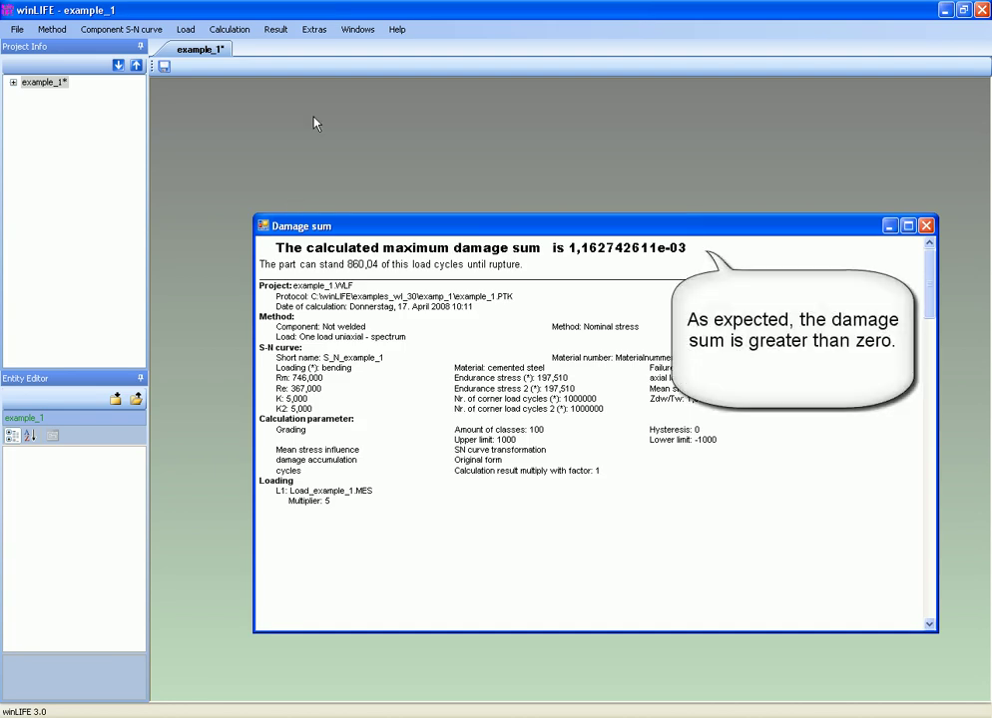
Step: View the resulting S-N curve with load in a maximized window and make its stress axis logarithmic
left_click(278, 30)
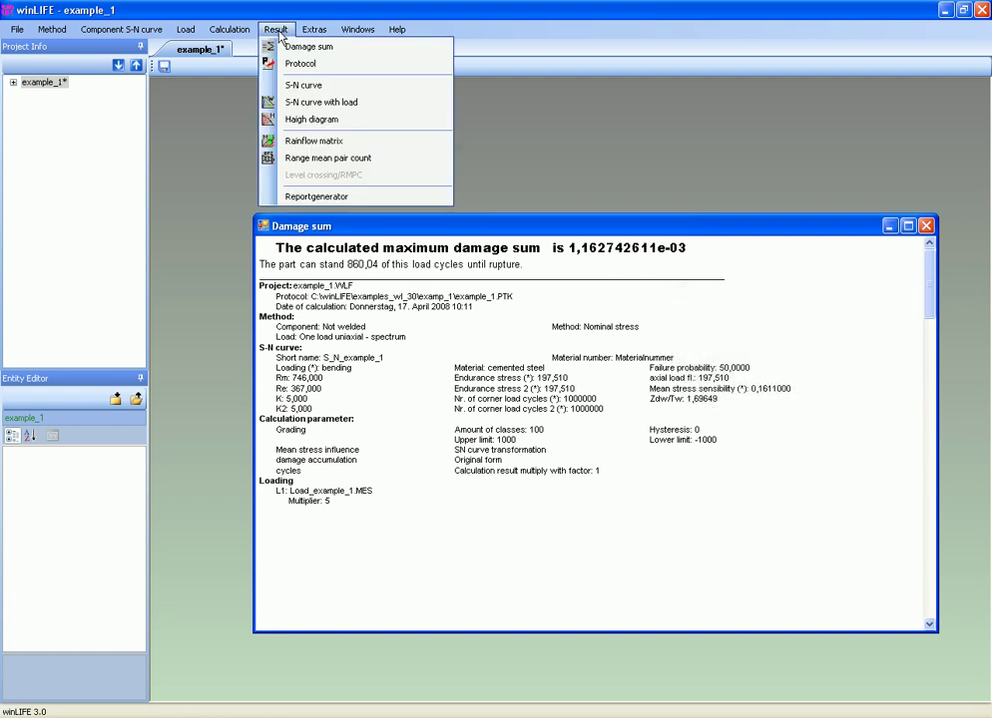
left_click(291, 103)
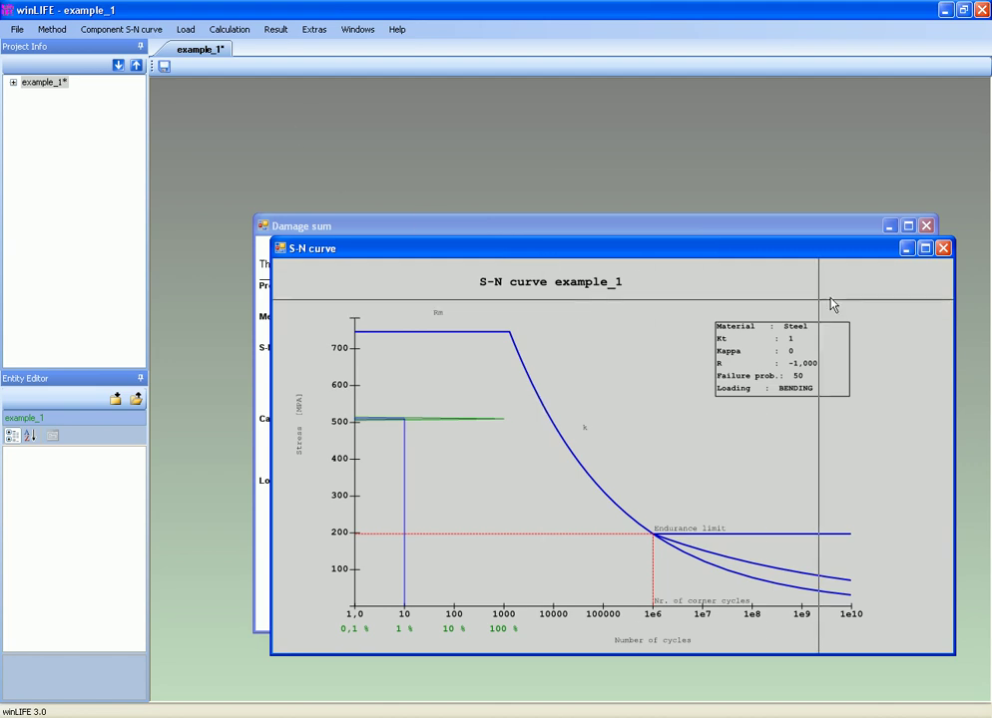
left_click(924, 249)
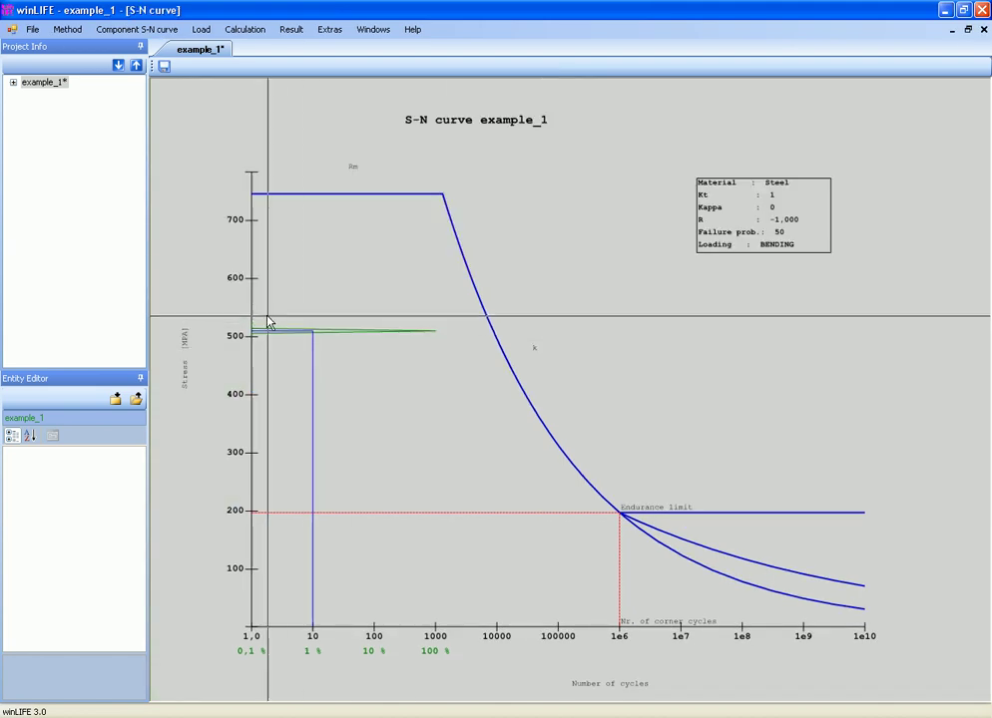
right_click(256, 415)
left_click(274, 494)
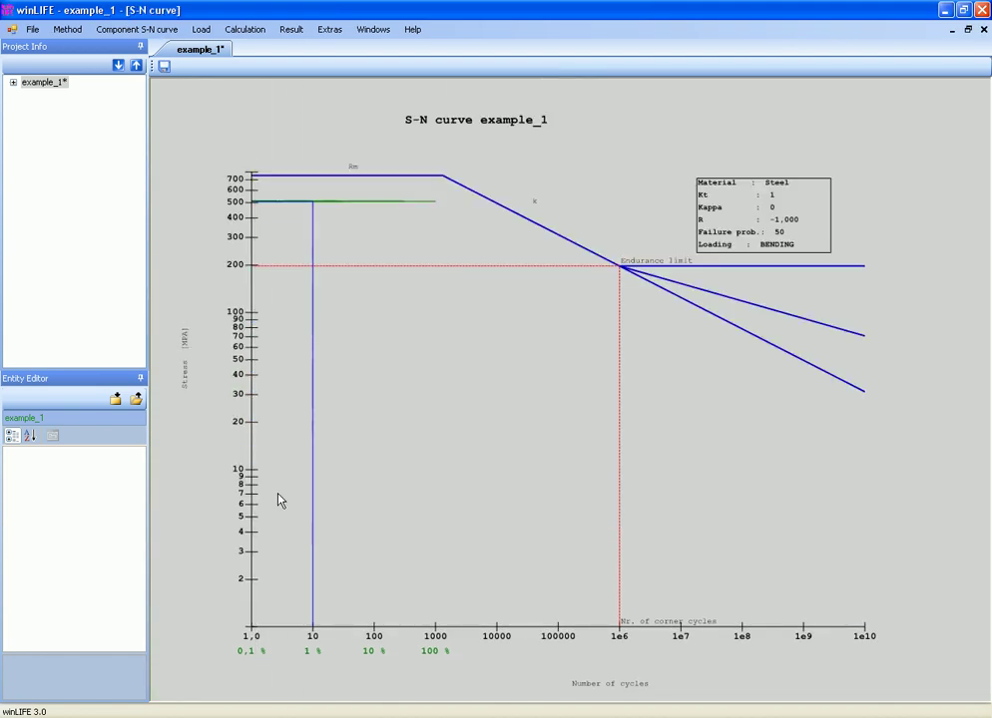
Step: Set the stress axis range of the S-N curve to 100–800, and close the S-N curve and damage sum windows
right_click(256, 458)
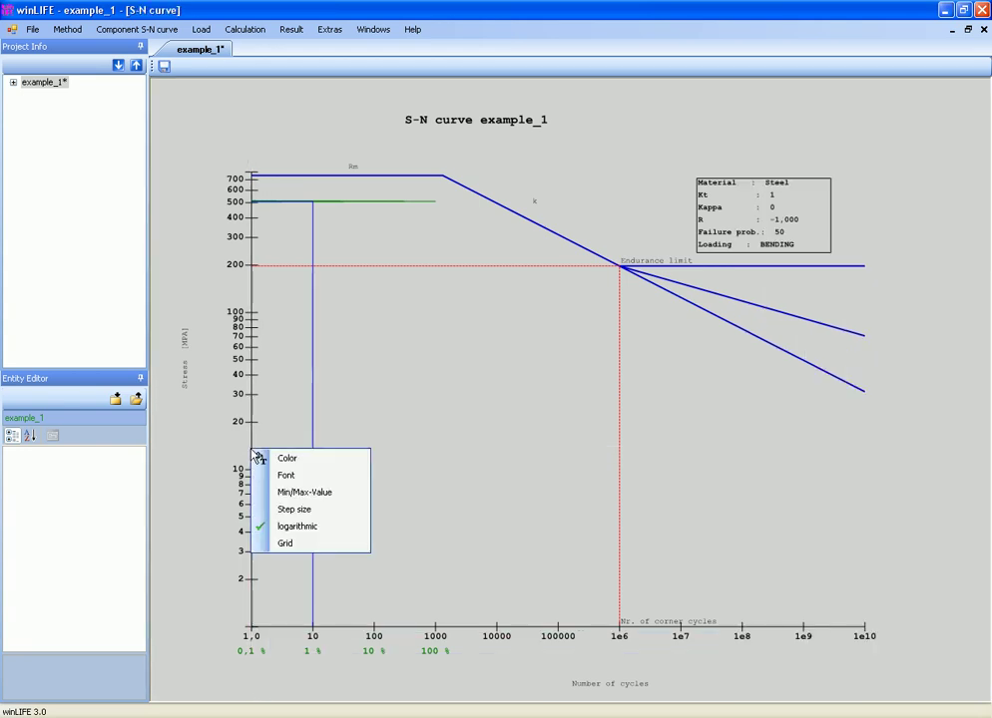
left_click(289, 492)
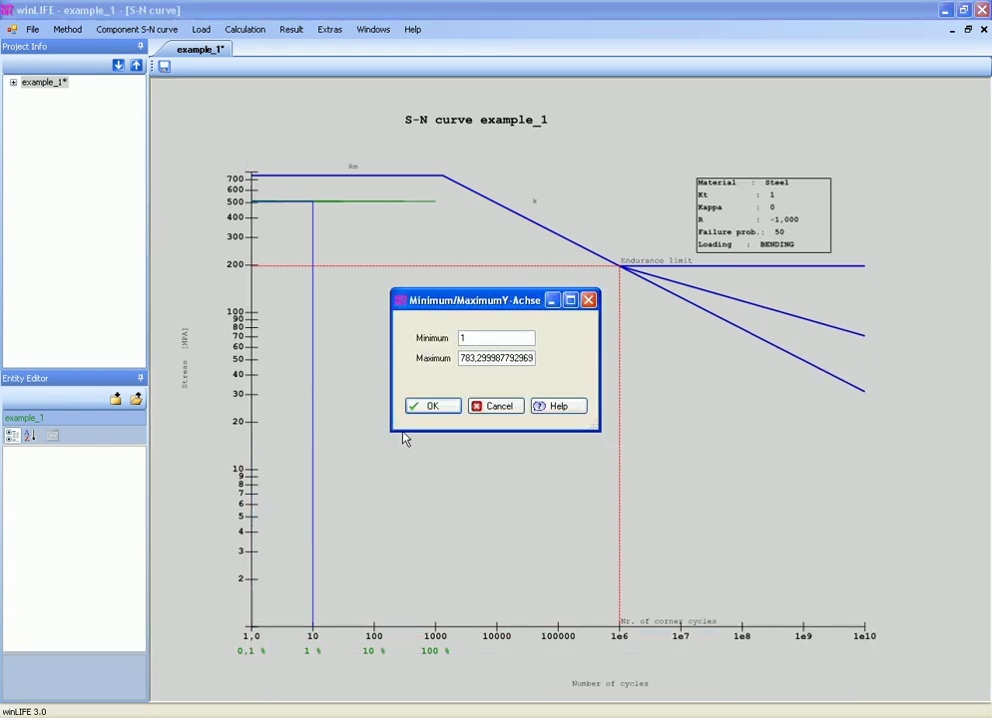
type("00")
key("Tab")
type("800")
left_click(433, 406)
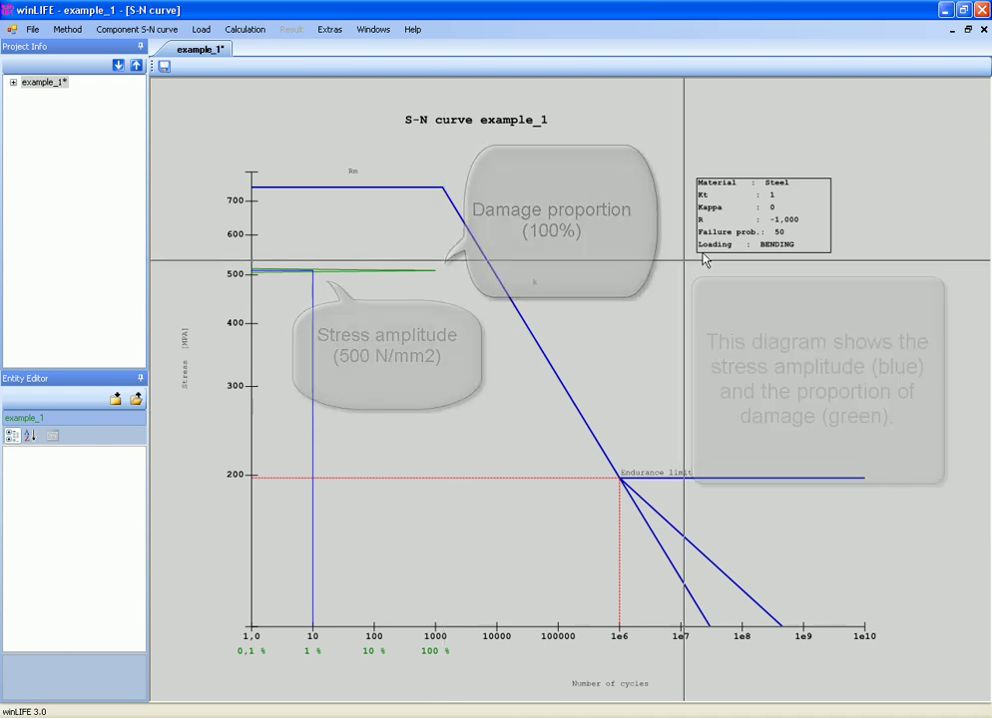
left_click(983, 30)
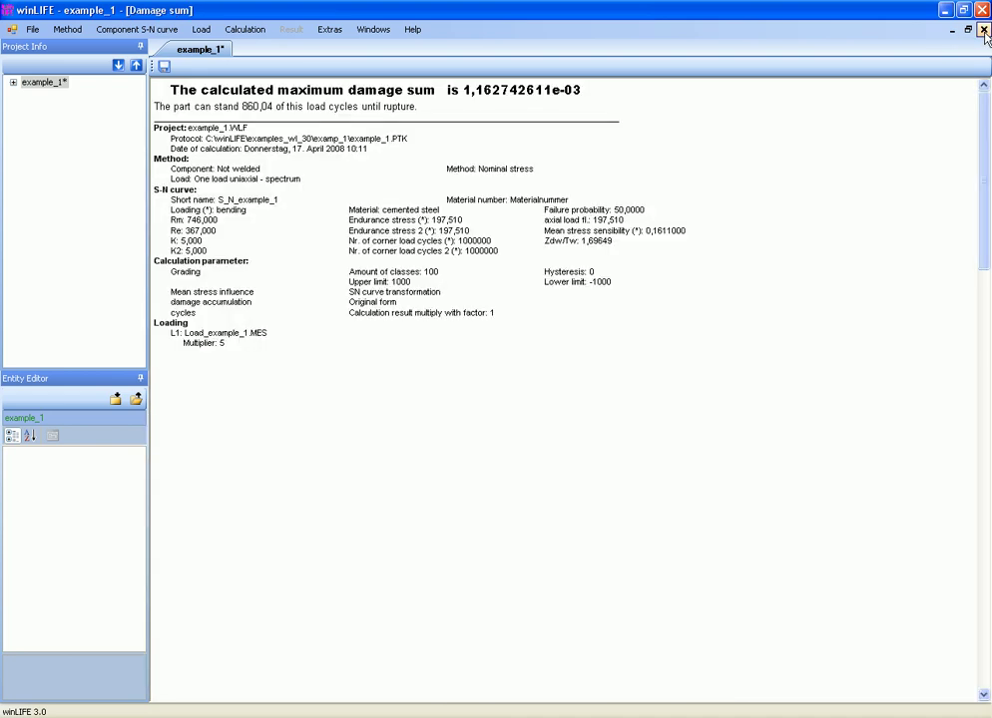
left_click(982, 30)
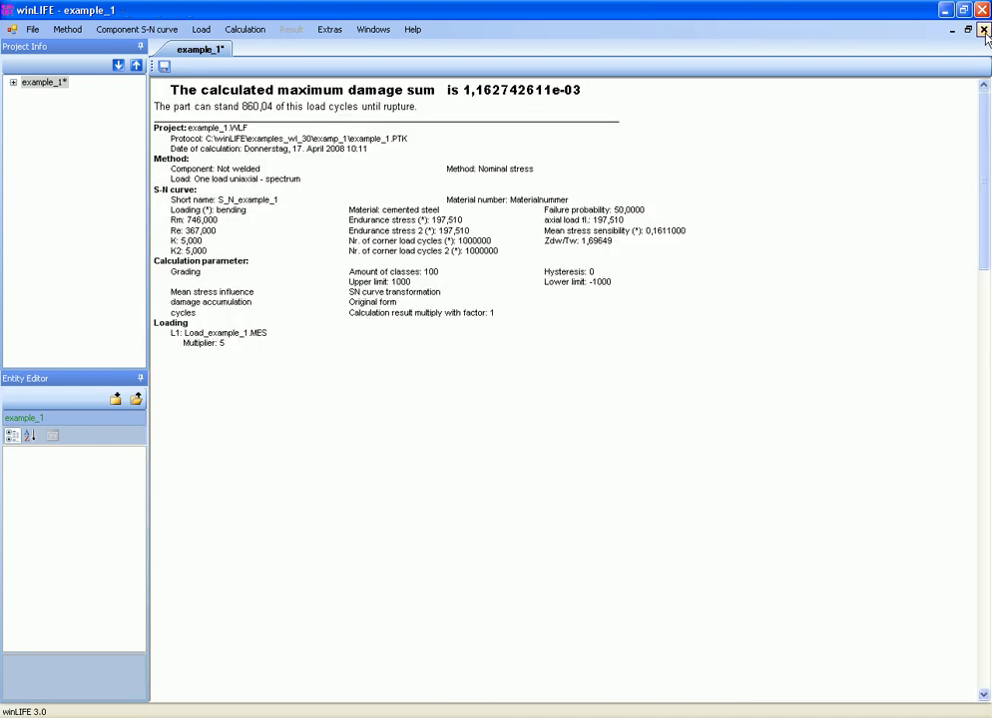
Step: Set the grading's upper limit to 550 and lower limit to -550 in the calculation parameters
left_click(235, 32)
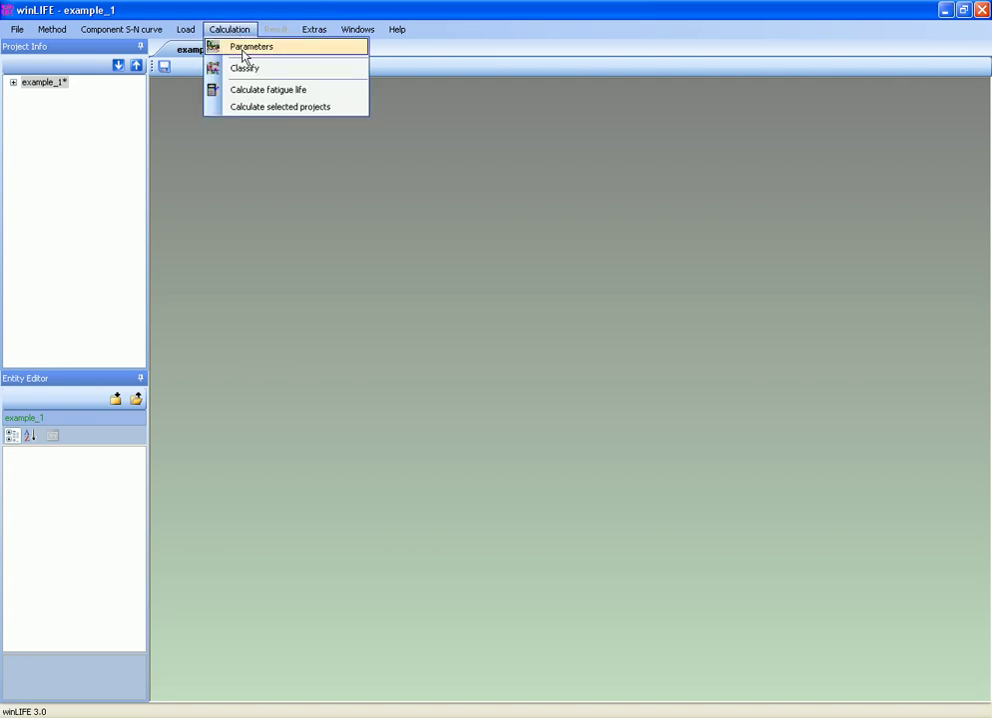
left_click(242, 50)
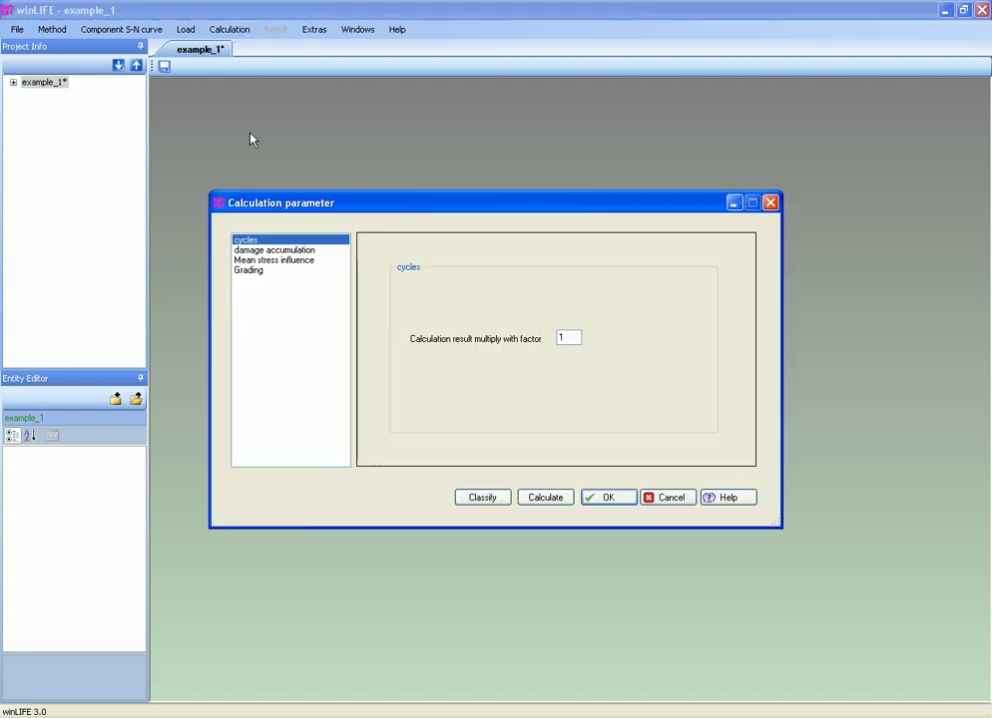
left_click(261, 251)
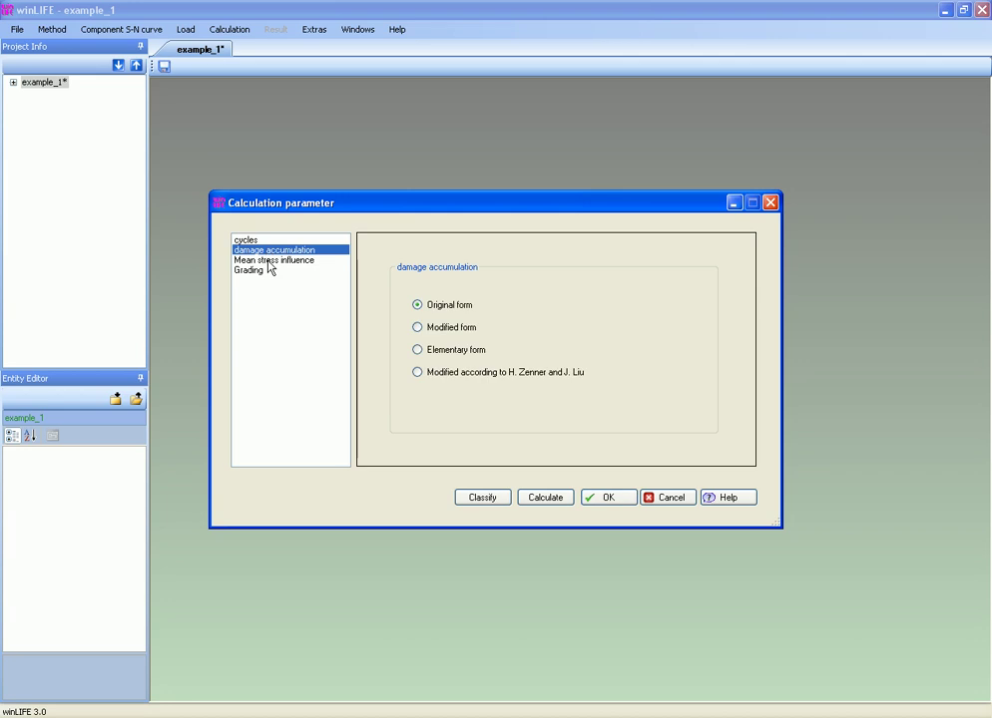
left_click(268, 263)
left_click(264, 273)
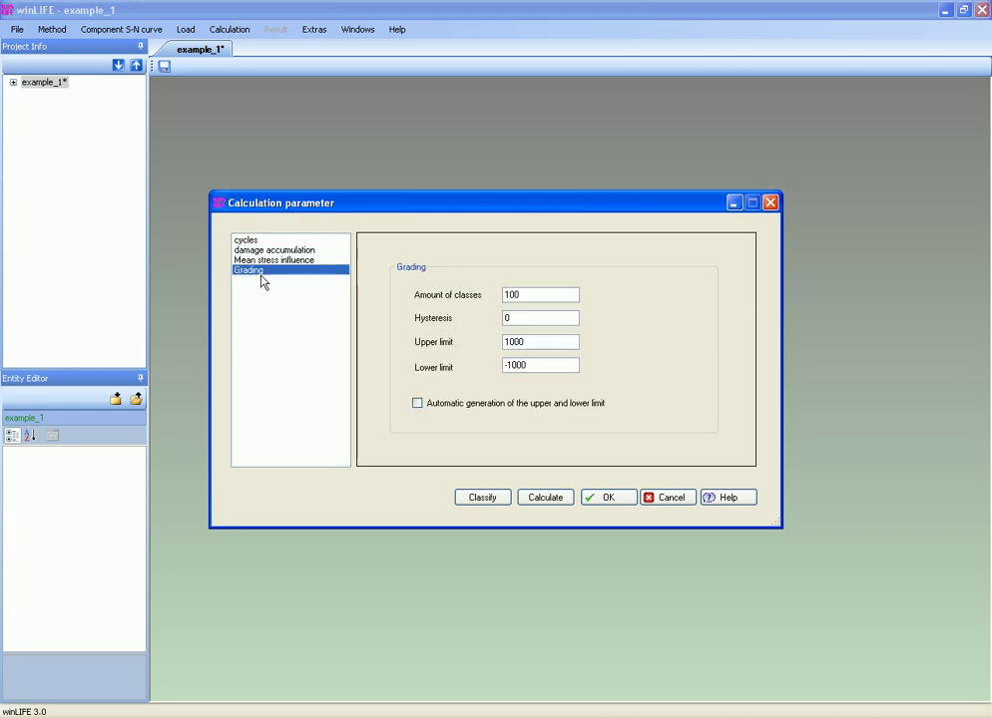
double_click(532, 342)
type("550")
double_click(535, 367)
type("-550")
Step: Classify the load and calculate the fatigue life with the new grading limits, and close the damage sum window
left_click(493, 502)
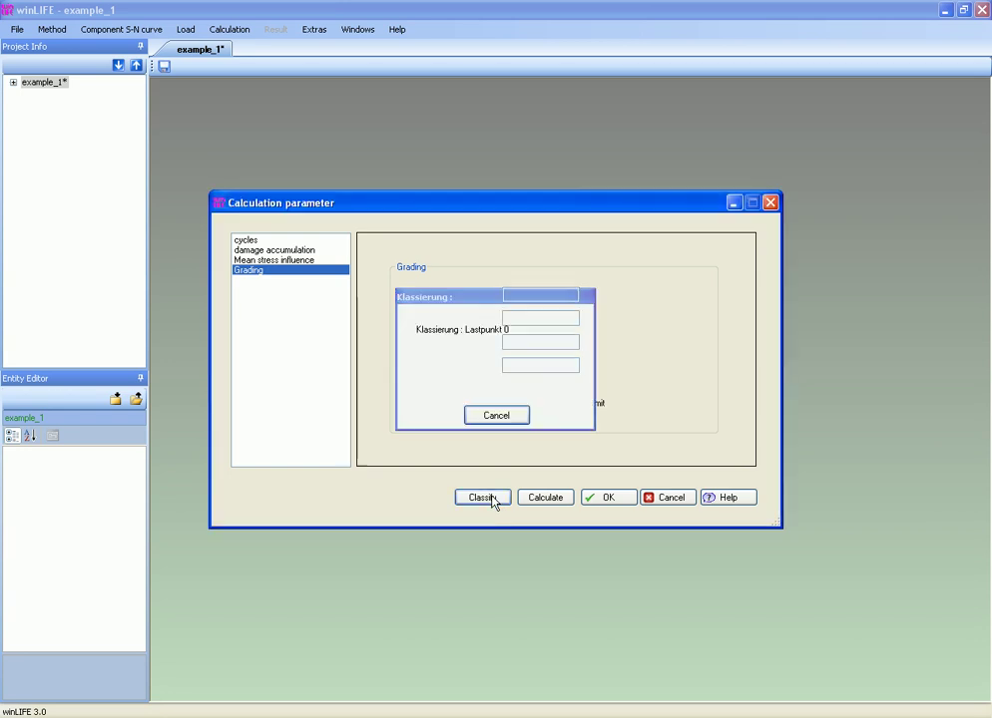
left_click(536, 504)
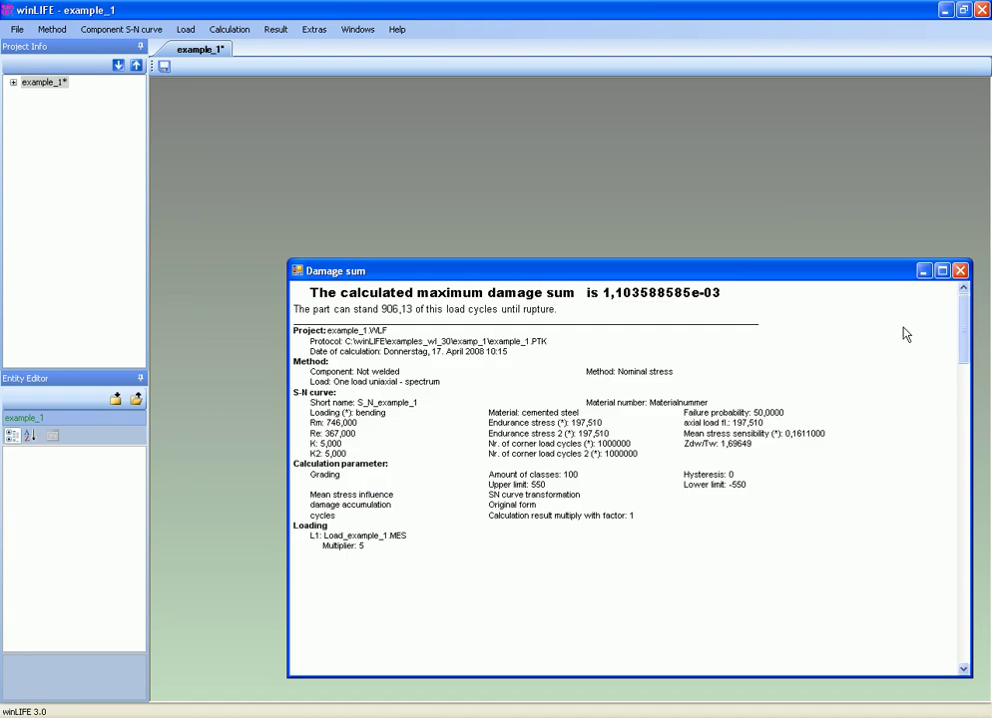
left_click(960, 272)
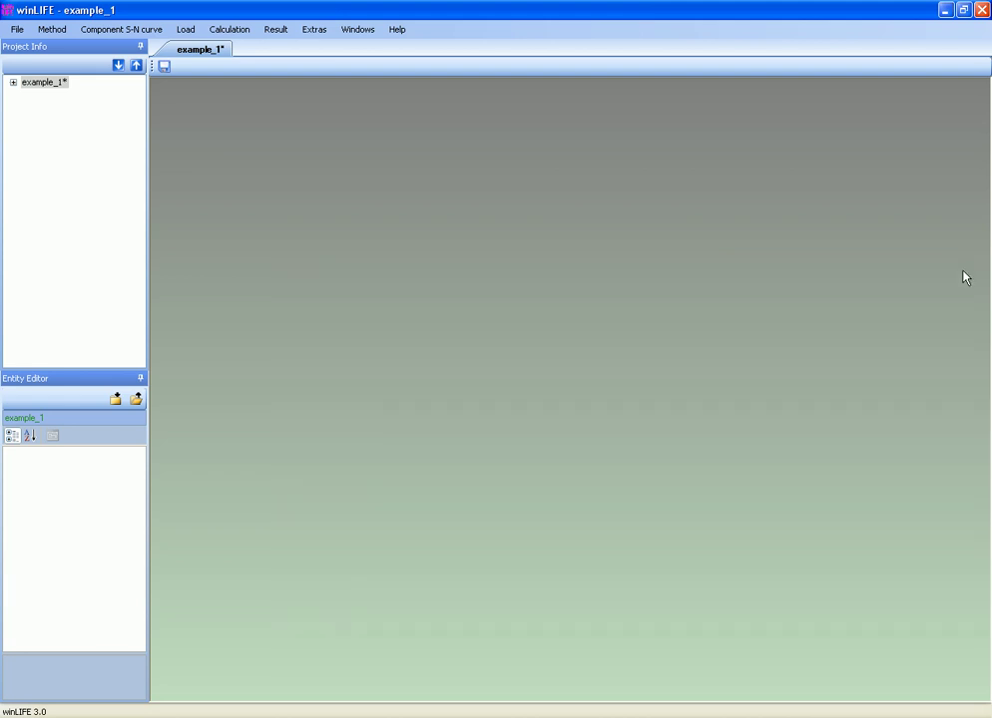
Step: Set the multiplier of the load file Load_example_1.MES to 1,8
left_click(186, 31)
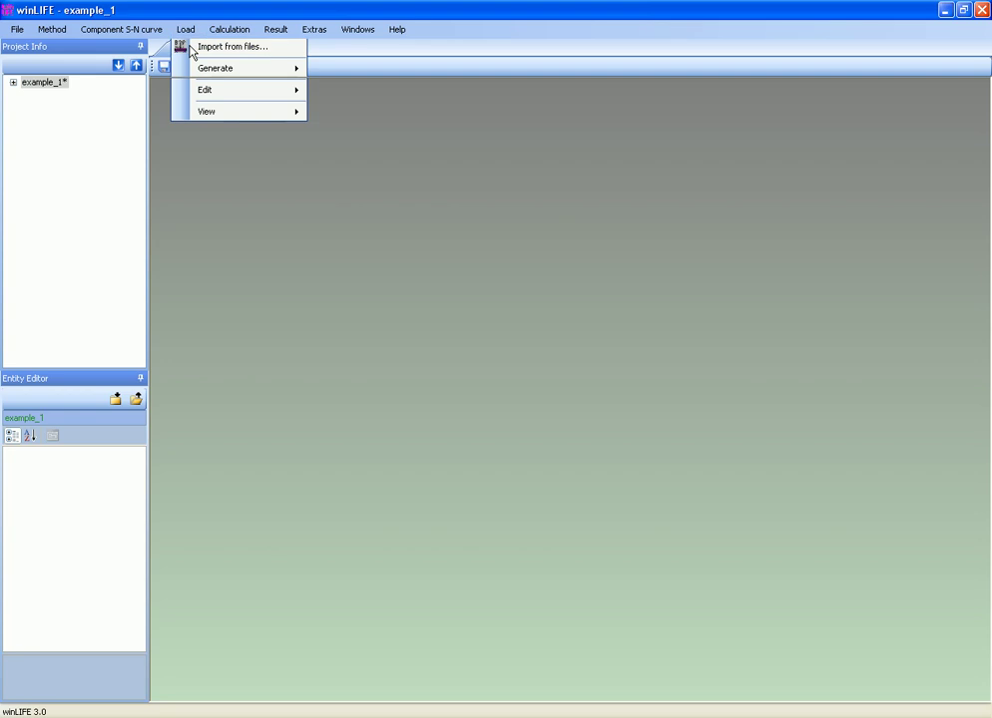
left_click(191, 48)
left_click(492, 296)
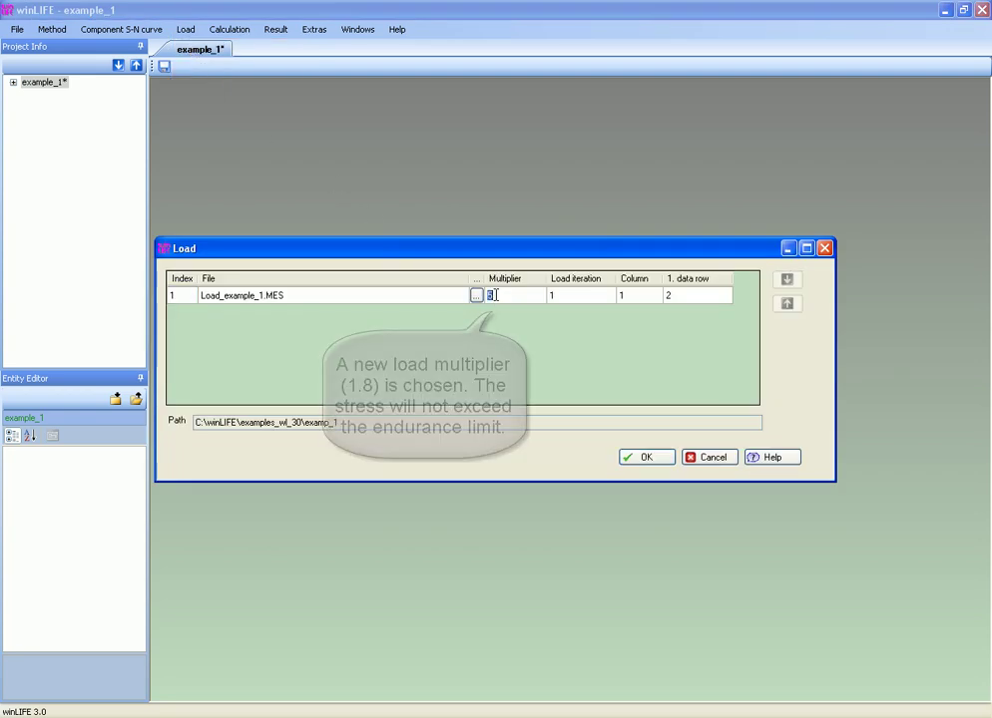
type("1")
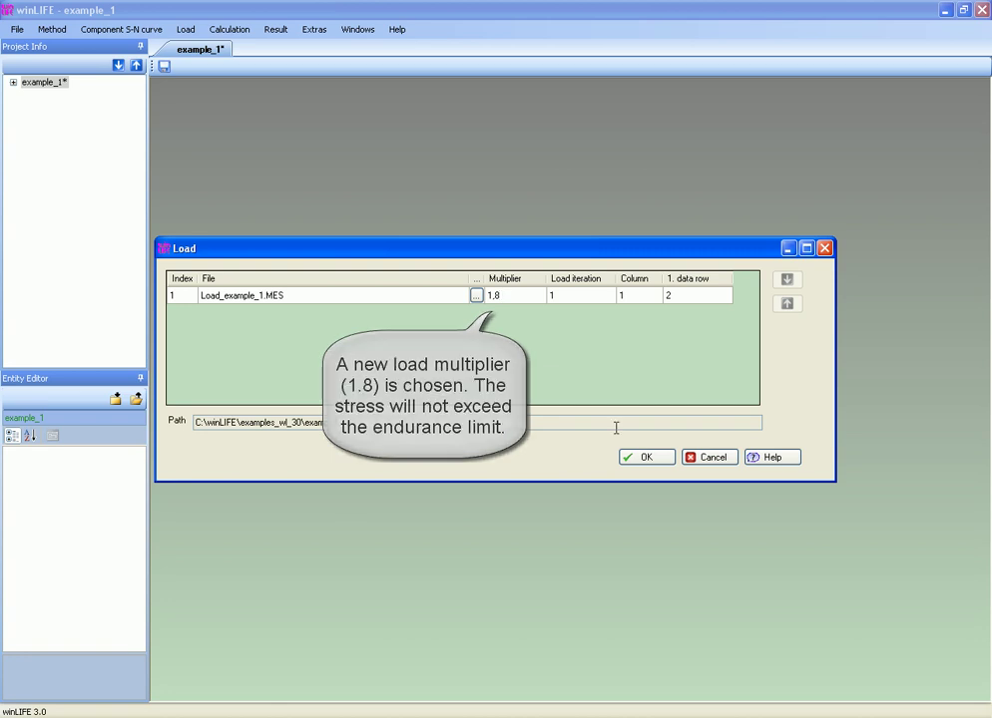
left_click(639, 459)
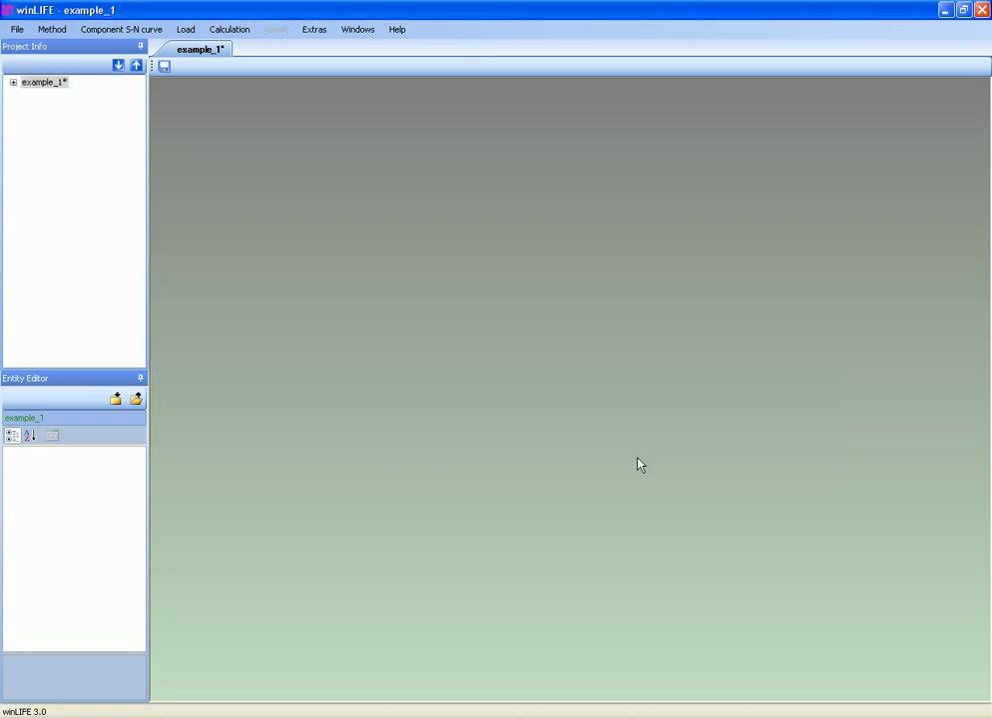
Step: Change the grading limits in the calculation parameters to 200 for the upper and -200 for the lower limit
left_click(242, 33)
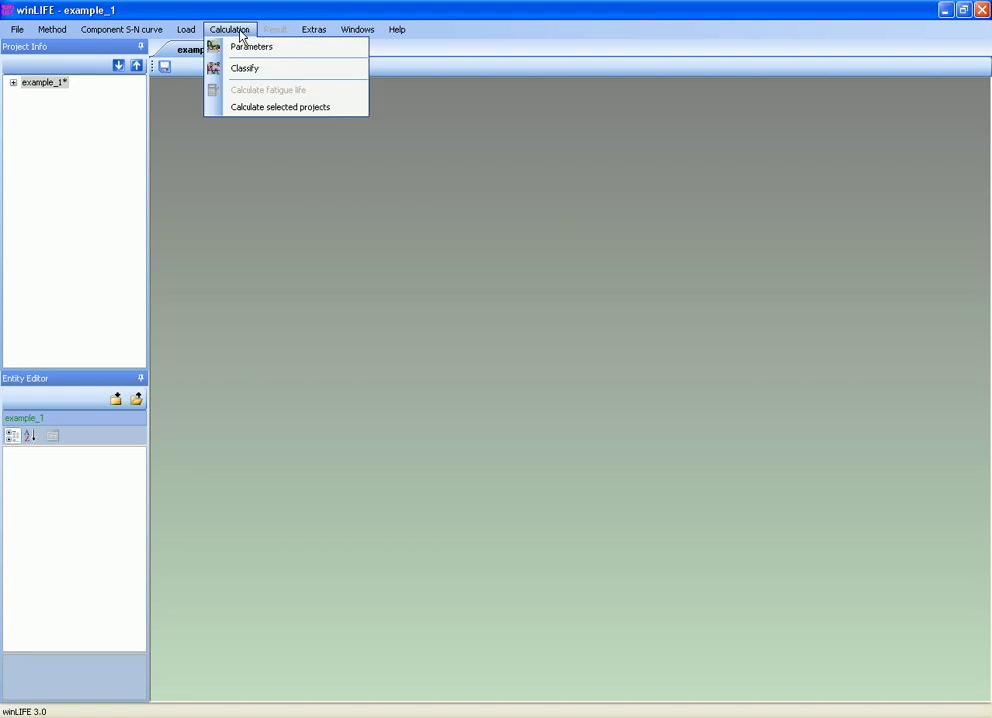
left_click(244, 56)
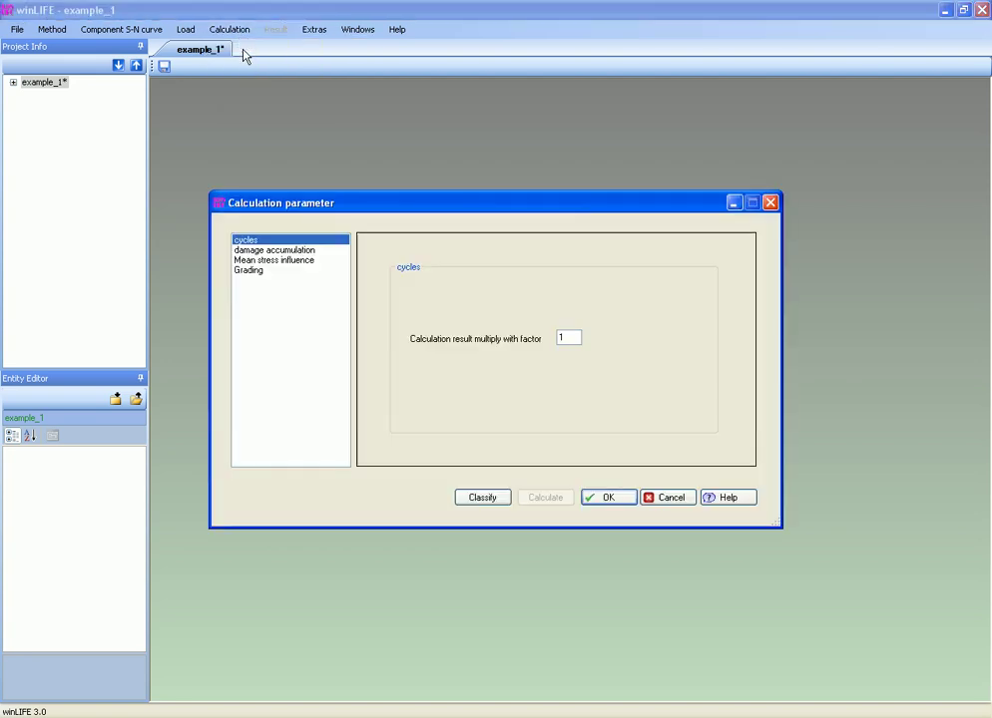
left_click(251, 273)
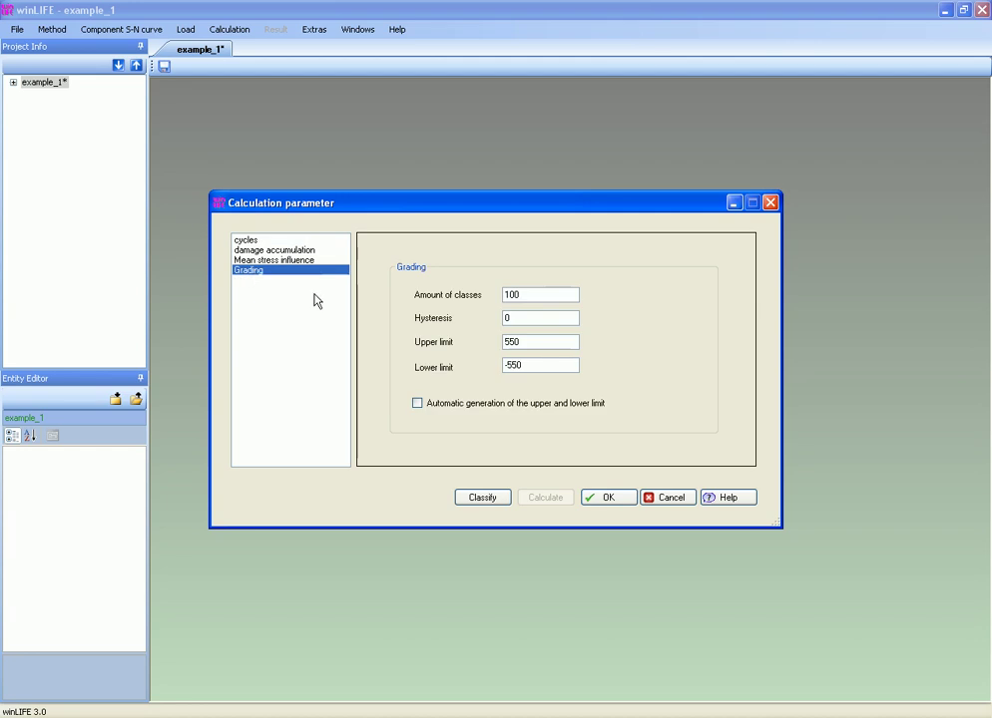
double_click(527, 343)
type("200")
left_click(527, 364)
double_click(527, 364)
type("-200")
Step: Classify the load with multiplier 1,8, calculate its damage sum and close the result window
left_click(487, 501)
left_click(540, 501)
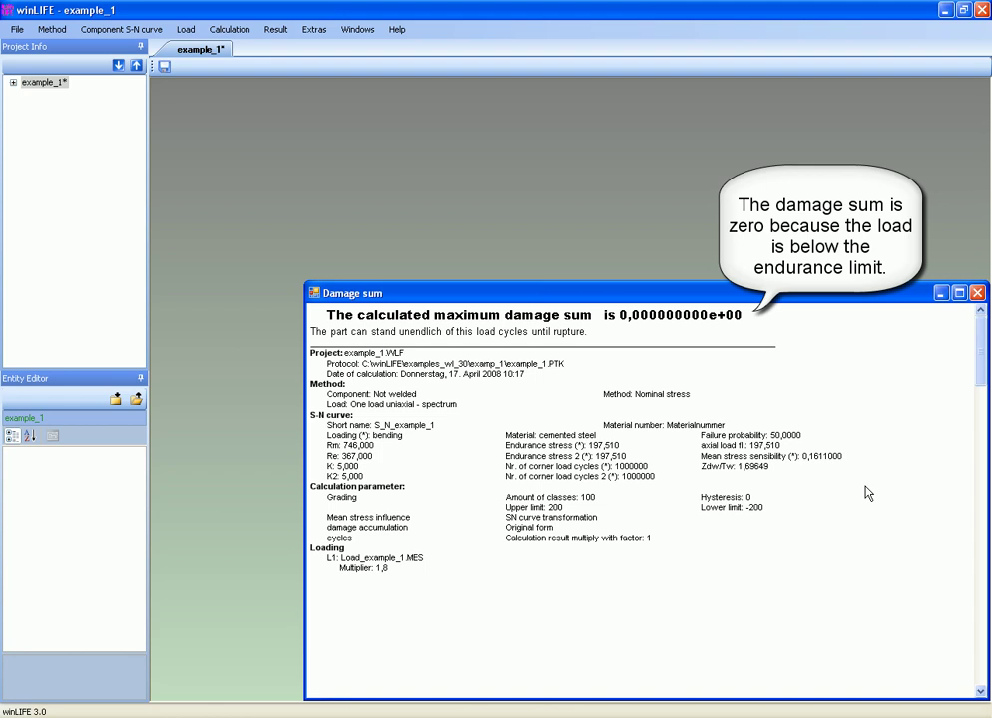
left_click(977, 293)
Step: Set the multiplier of the load file Load_example_1.MES to 1,98
left_click(185, 30)
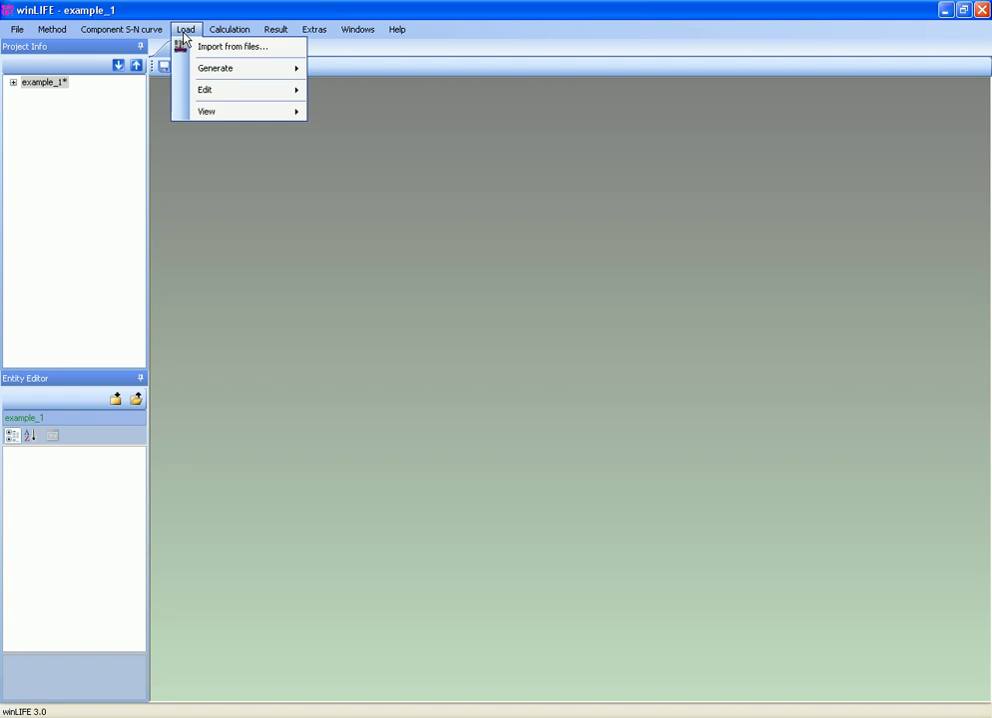
left_click(186, 47)
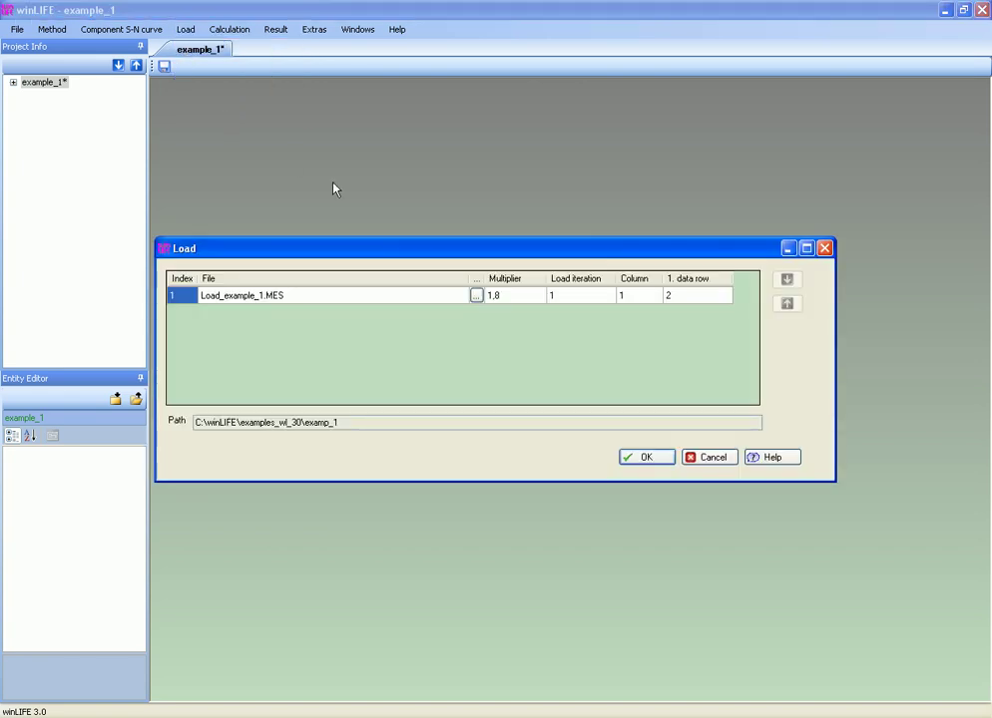
left_click(502, 295)
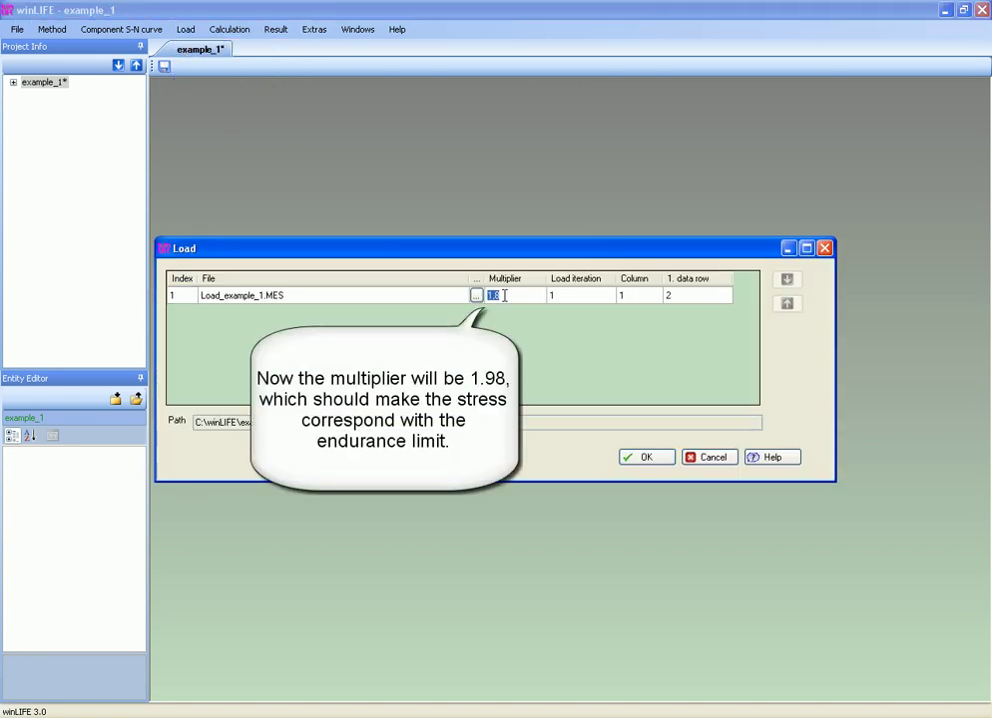
type("1")
left_click(642, 460)
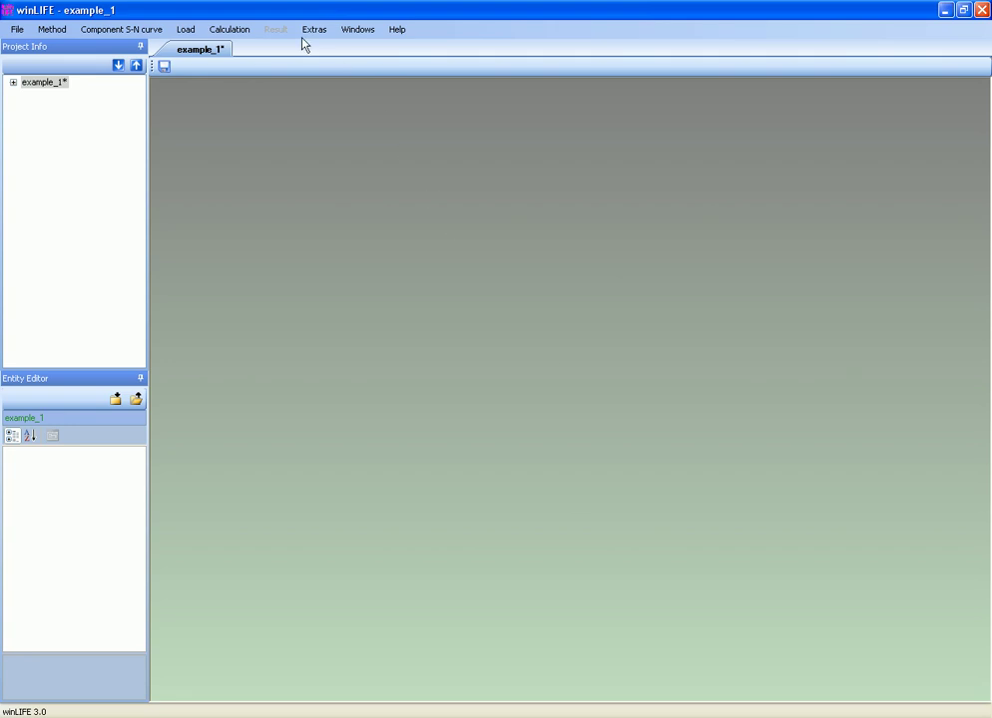
Step: Classify the load with multiplier 1,98 and calculate the fatigue life
left_click(231, 30)
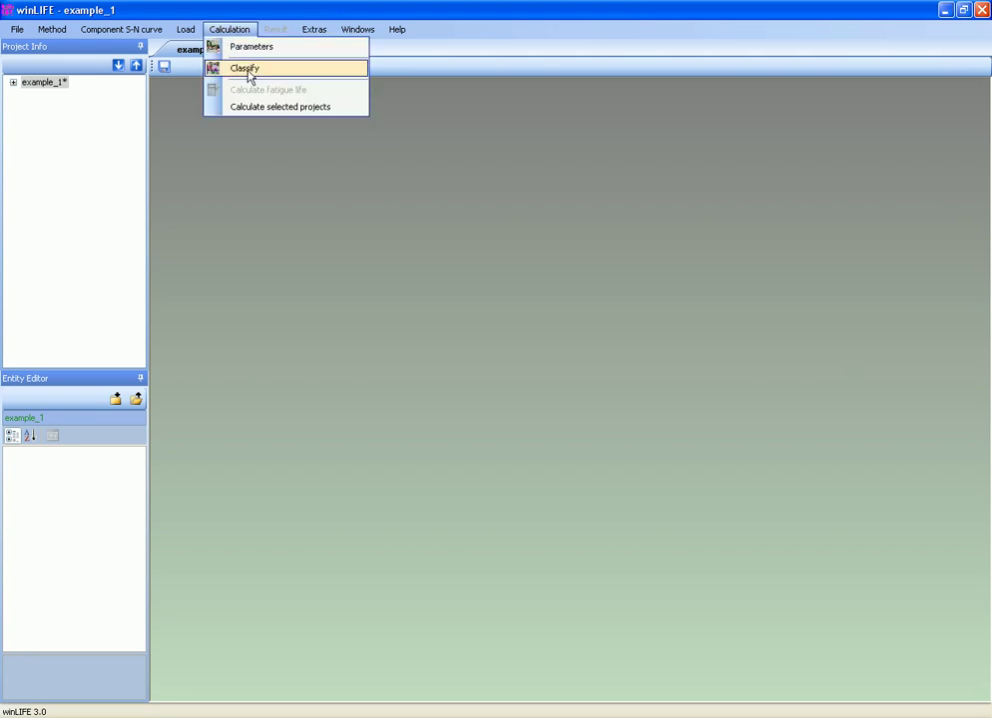
left_click(250, 76)
left_click(236, 31)
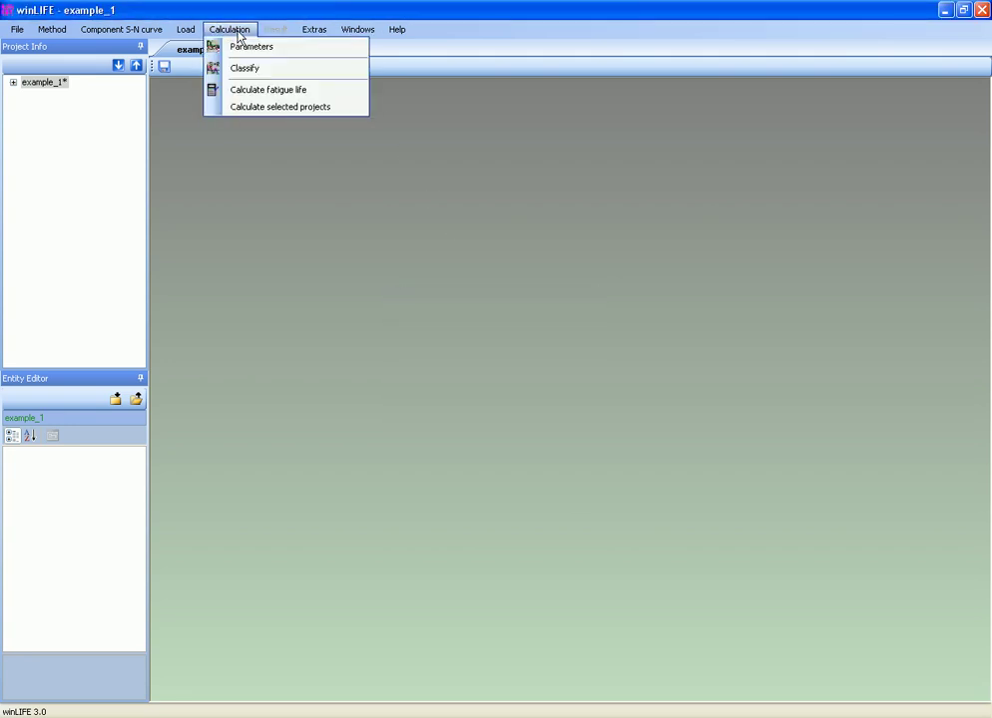
left_click(259, 91)
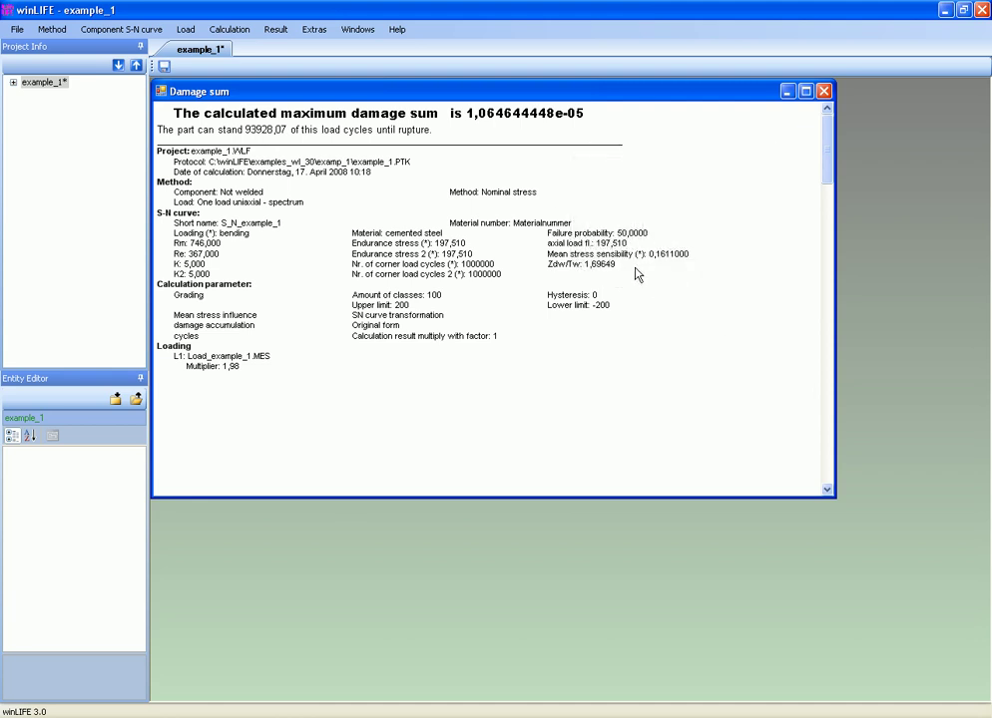
Step: View the S-N curve with load in a maximized window and toggle its grid to compare the stress amplitude with the endurance limit
left_click(276, 30)
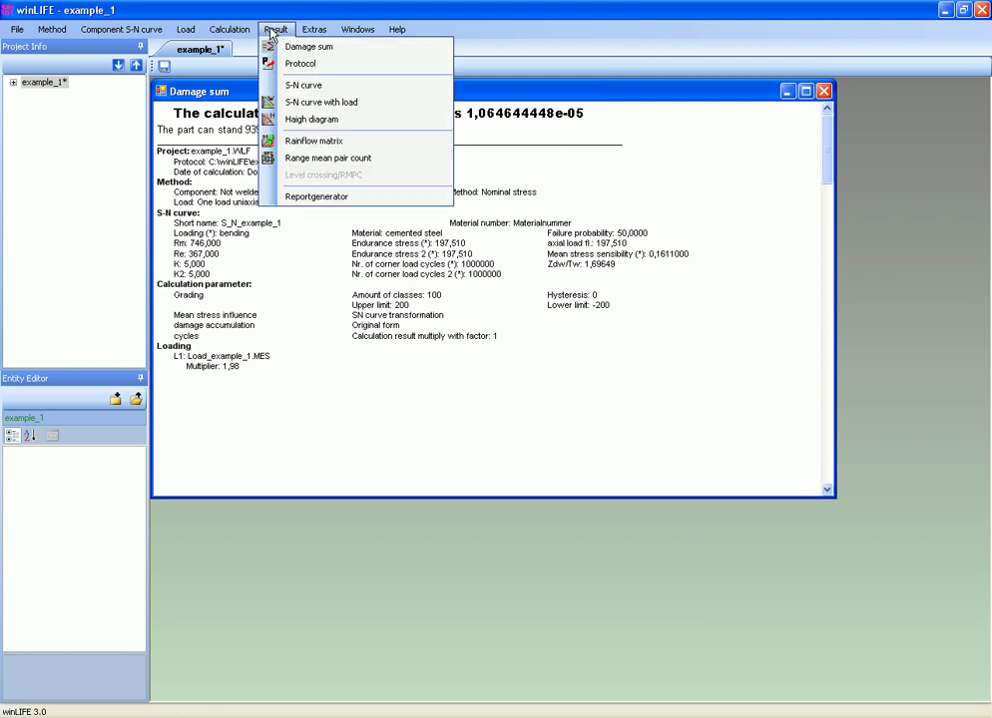
left_click(300, 103)
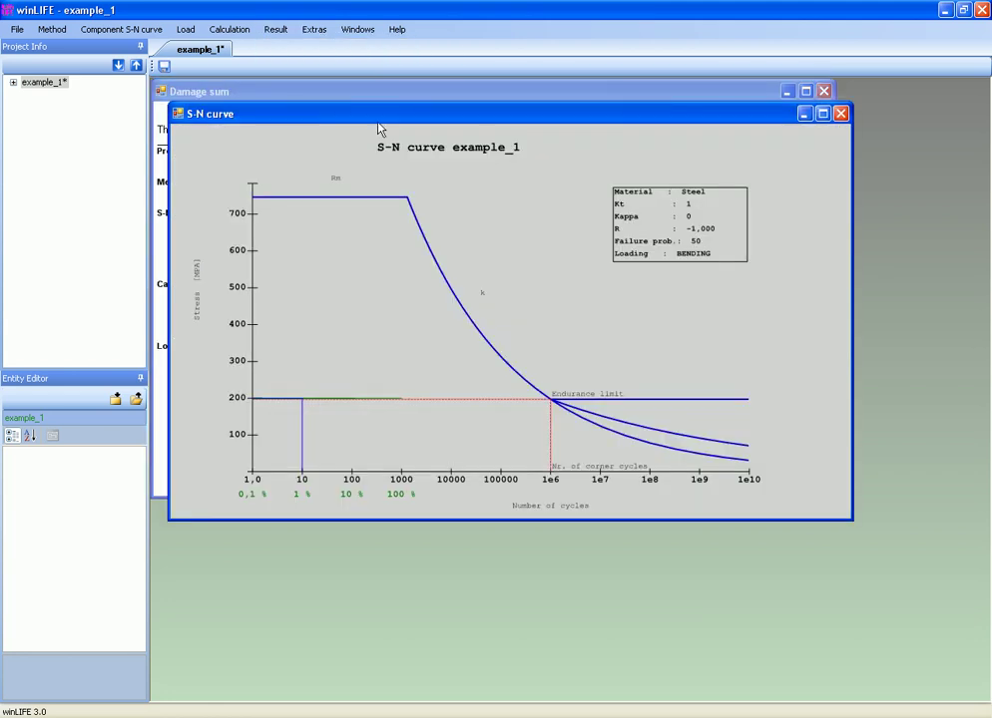
left_click(822, 114)
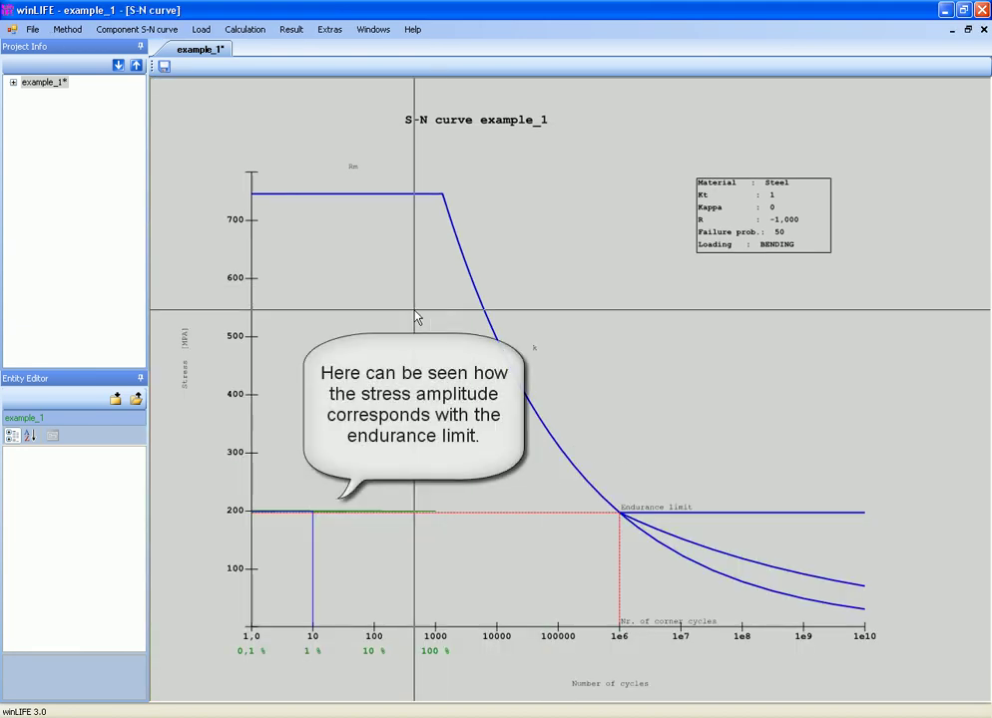
right_click(260, 308)
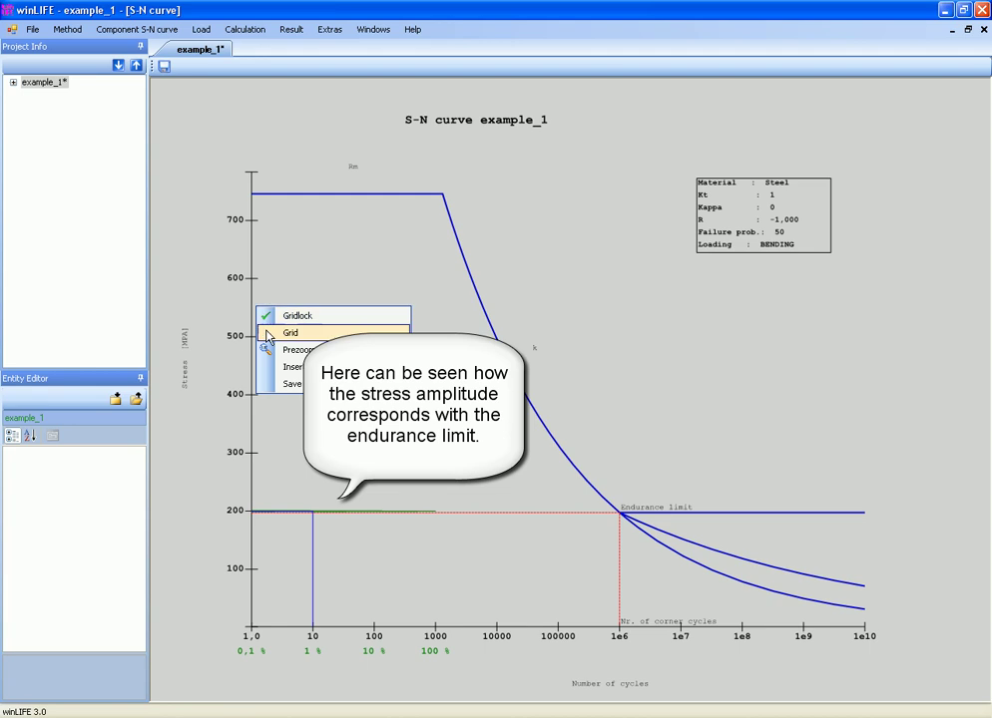
left_click(263, 332)
right_click(256, 336)
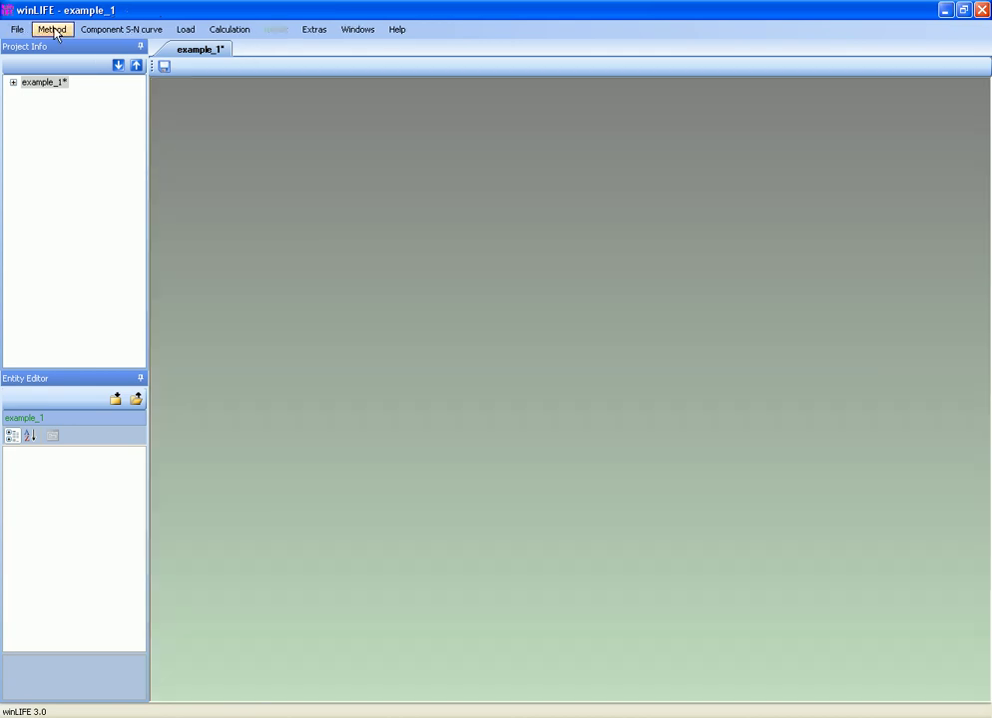
Step: Change the calculation method's load type to One load exact - spectrum
left_click(51, 30)
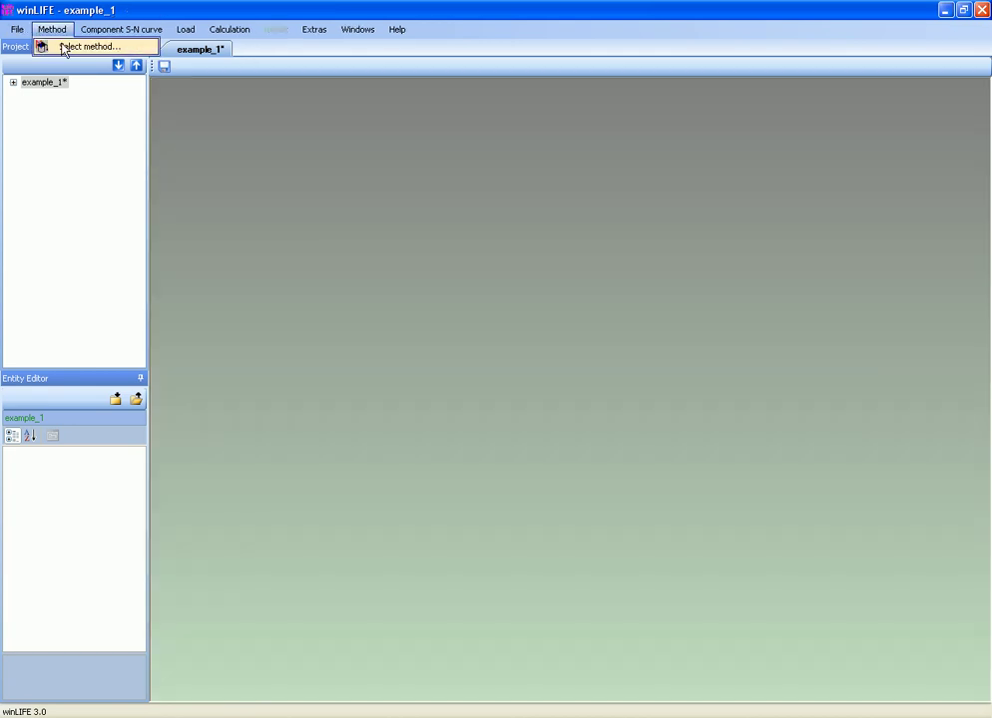
left_click(52, 44)
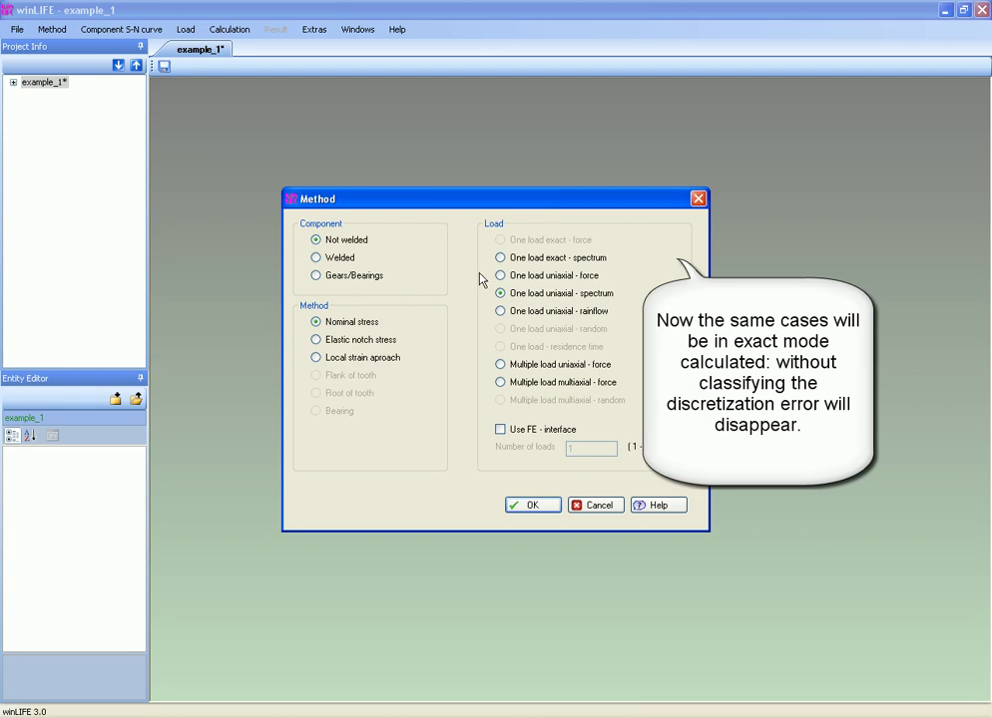
left_click(500, 257)
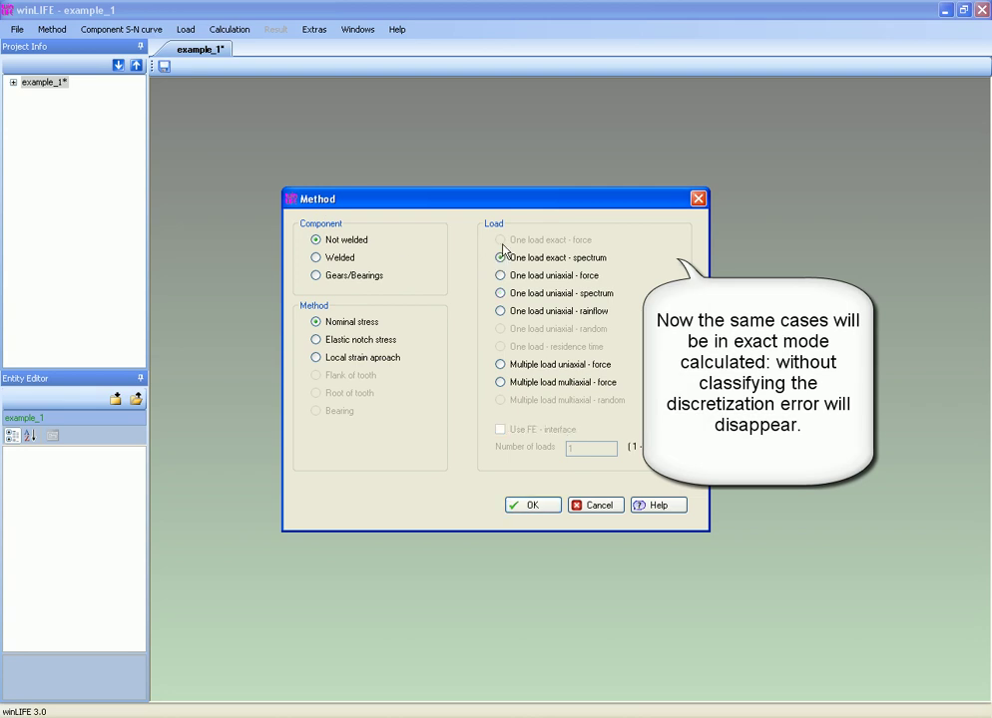
left_click(531, 507)
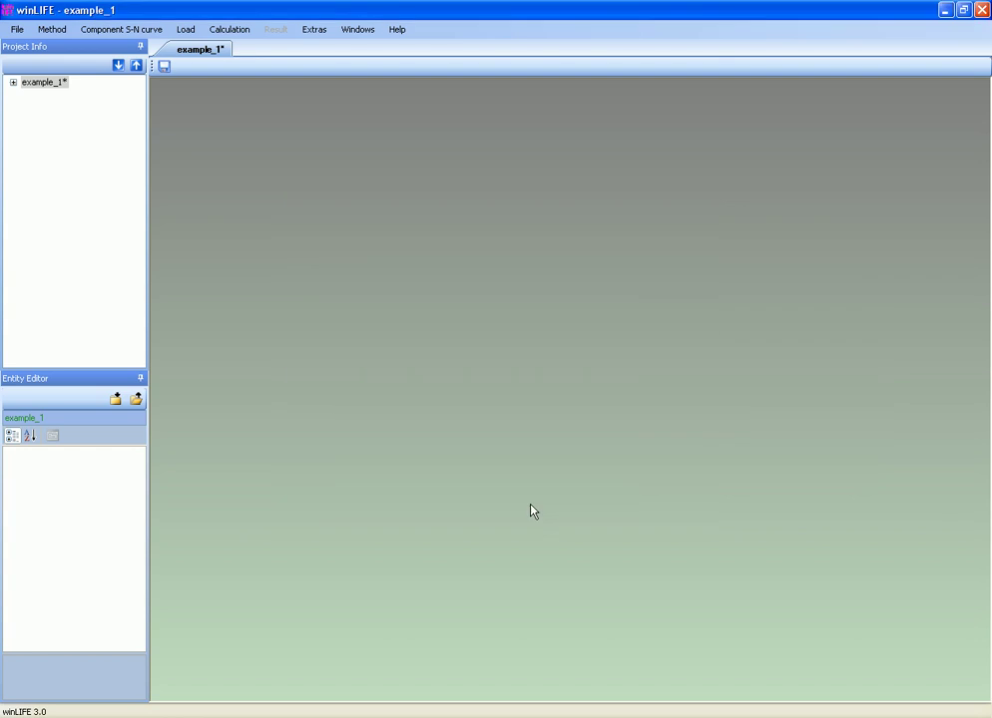
Step: Set the multiplier of the load file Load_example_1.MES to 1 for the exact calculation
left_click(185, 29)
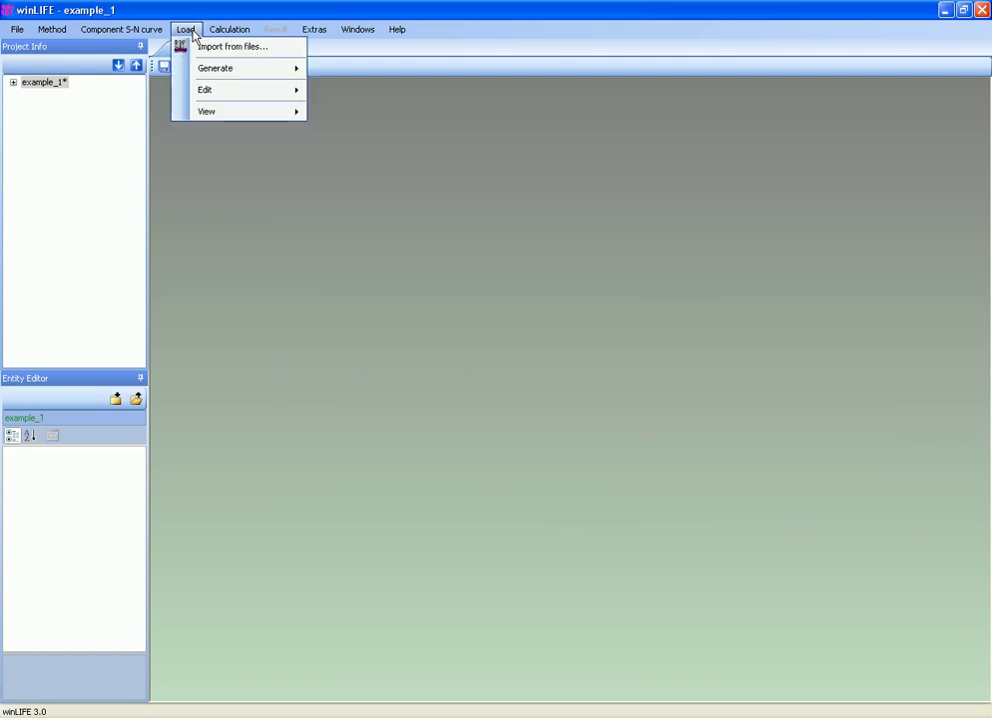
left_click(198, 47)
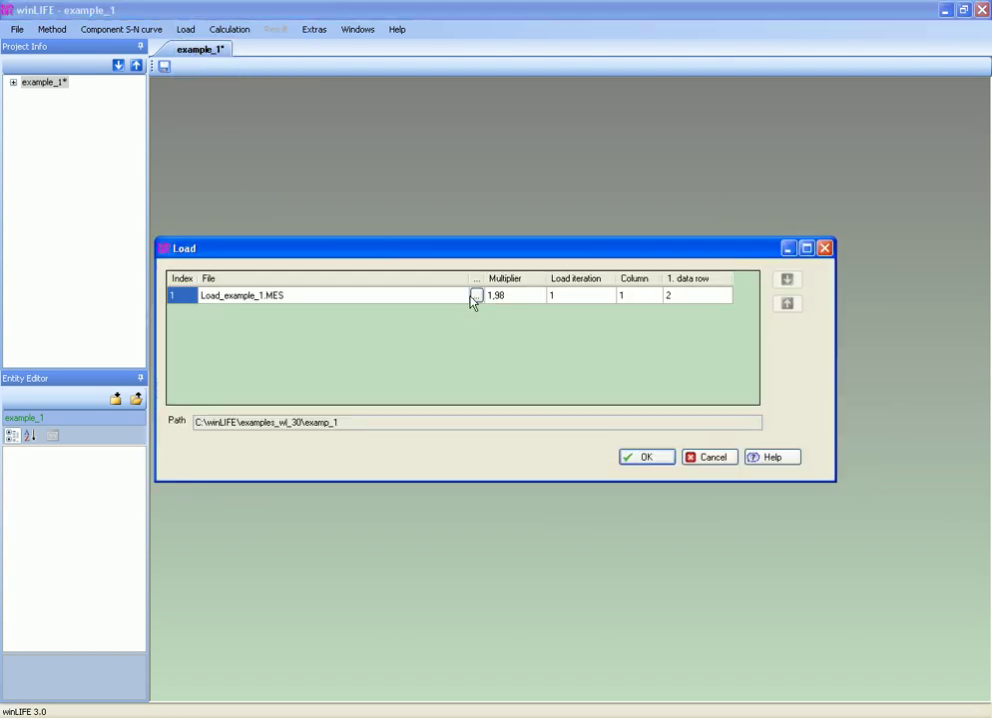
left_click(518, 296)
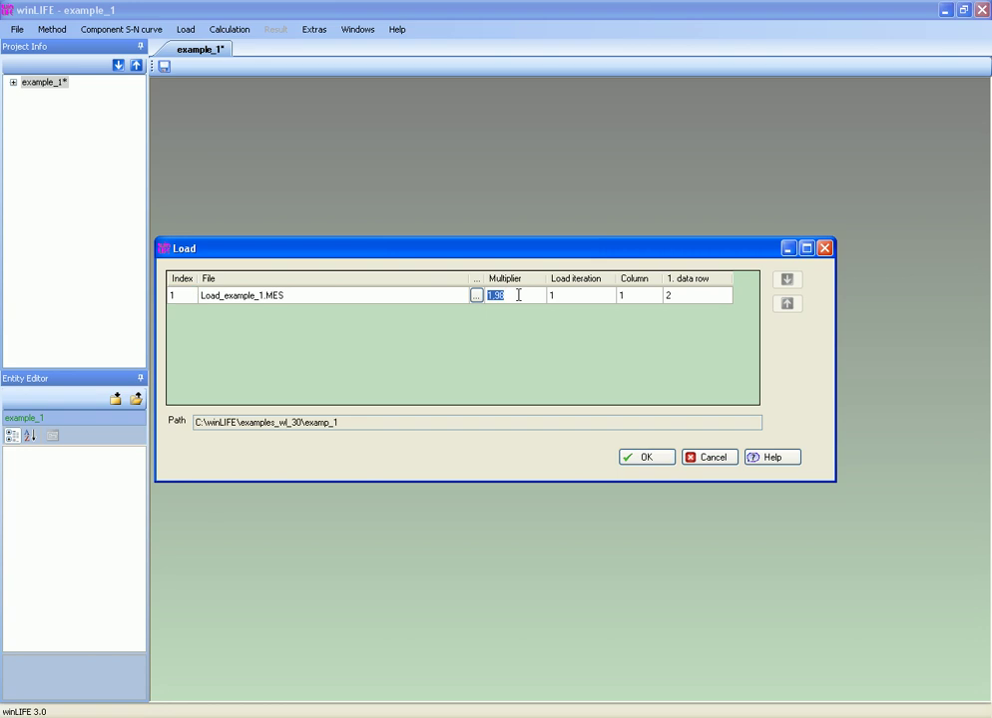
type("1")
left_click(629, 459)
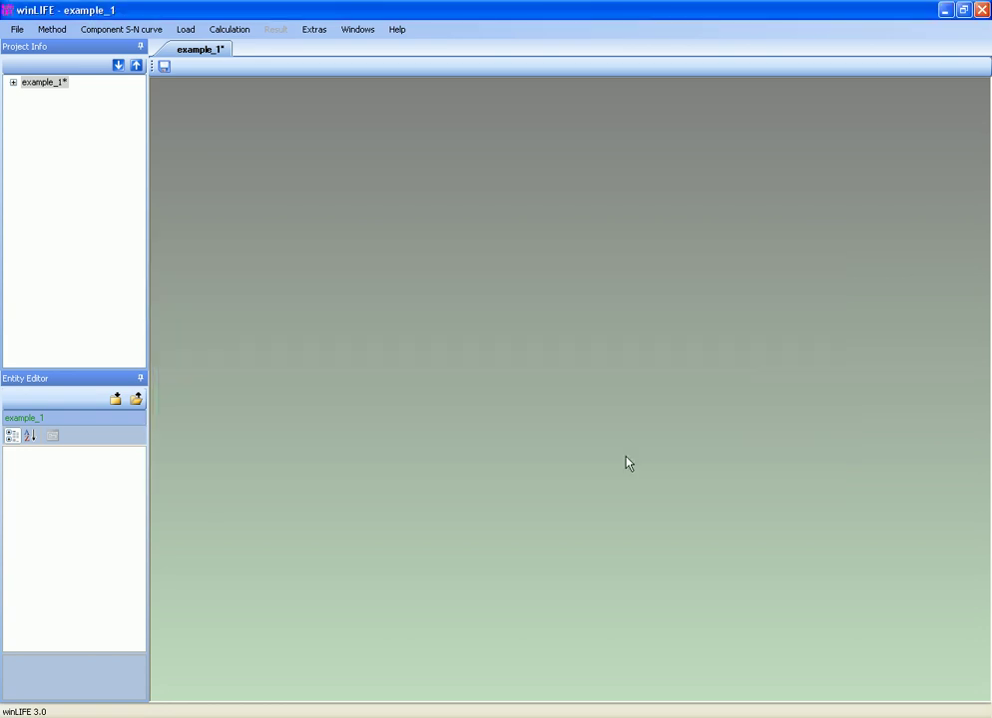
Step: Review the damage accumulation and mean stress influence calculation parameters, and calculate the fatigue life with them
left_click(230, 32)
left_click(235, 49)
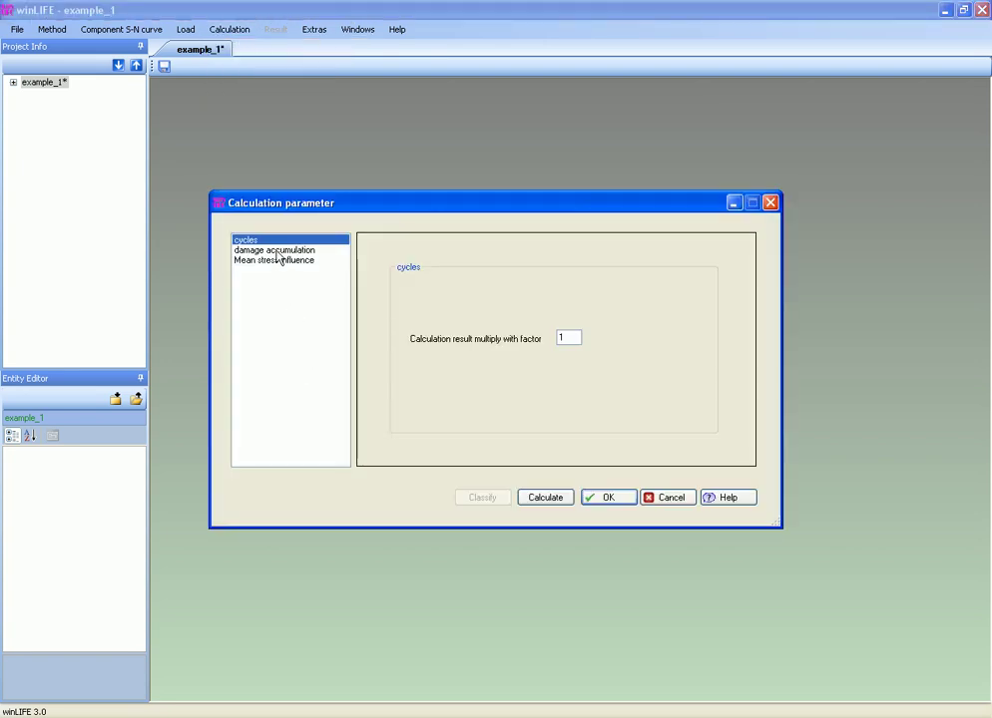
left_click(277, 251)
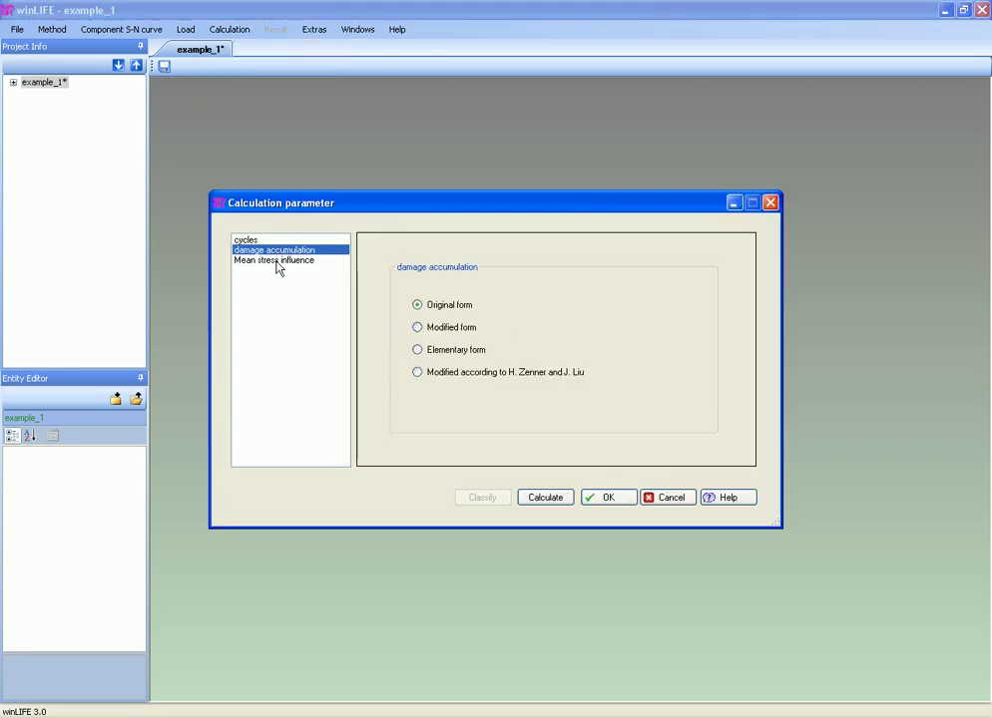
left_click(278, 262)
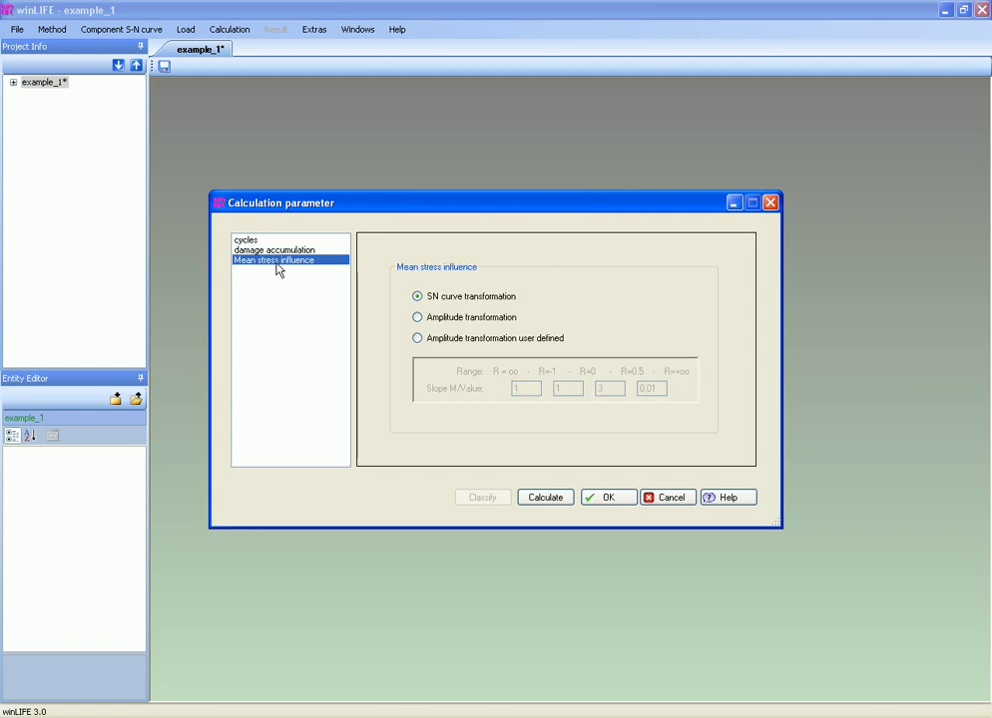
left_click(532, 502)
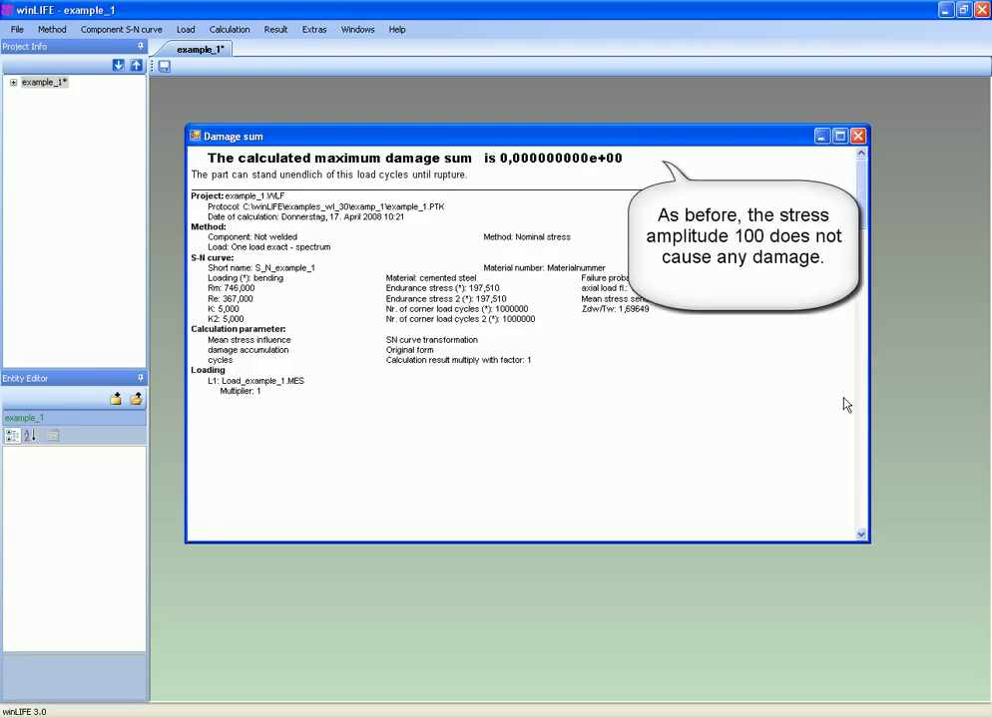
left_click(857, 136)
Step: Set the multiplier of Load_example_1.MES to 5 and calculate the fatigue life with the exact method
left_click(185, 29)
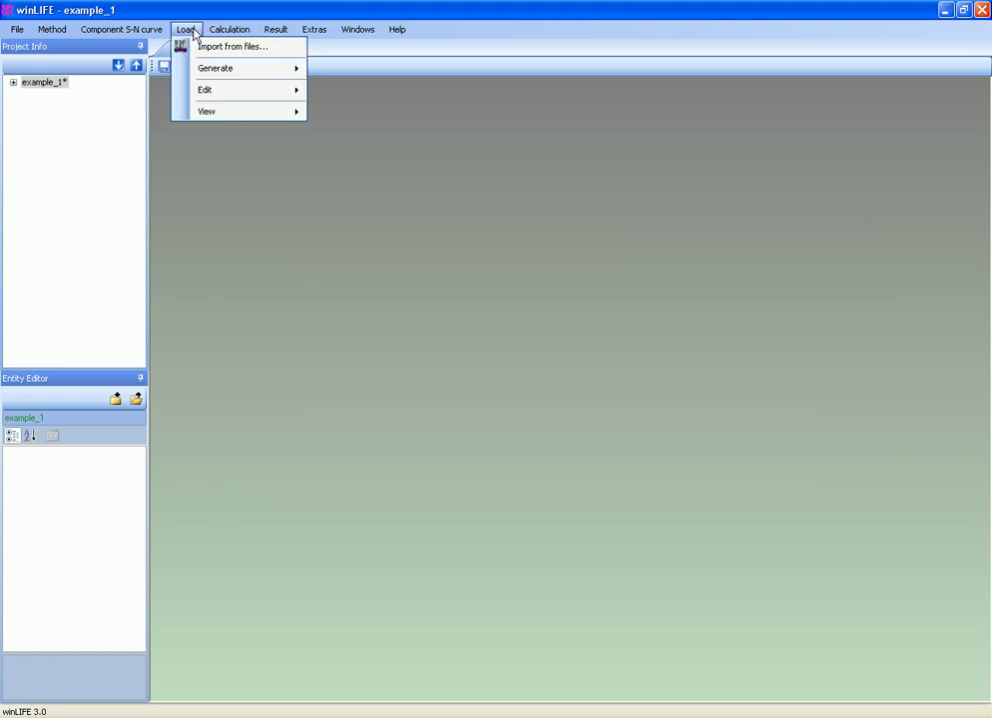
left_click(205, 48)
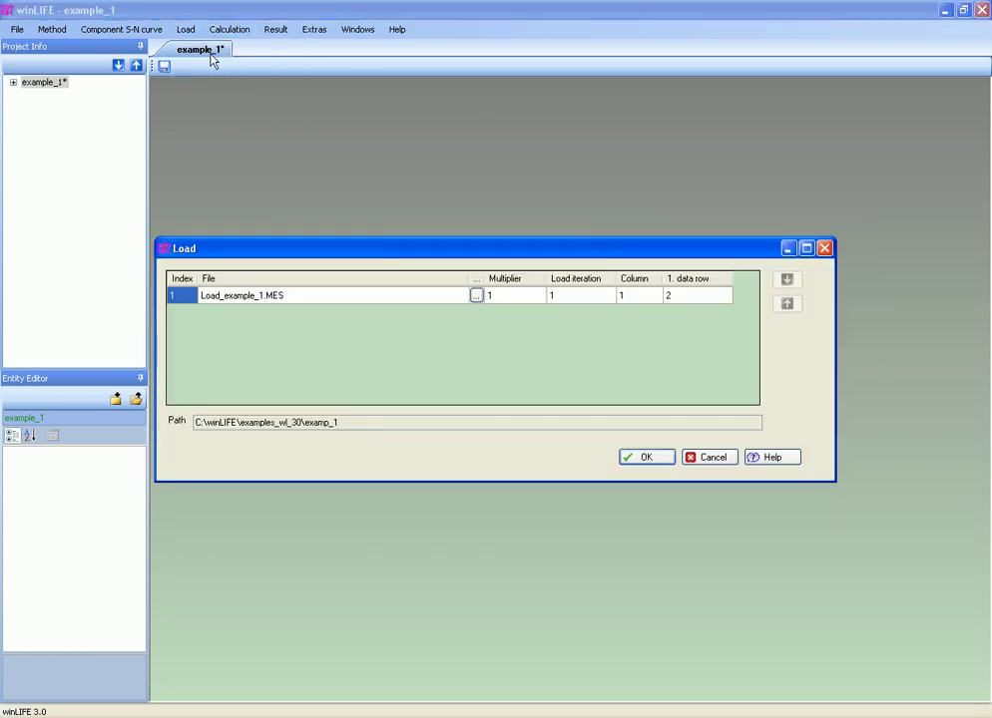
left_click(488, 295)
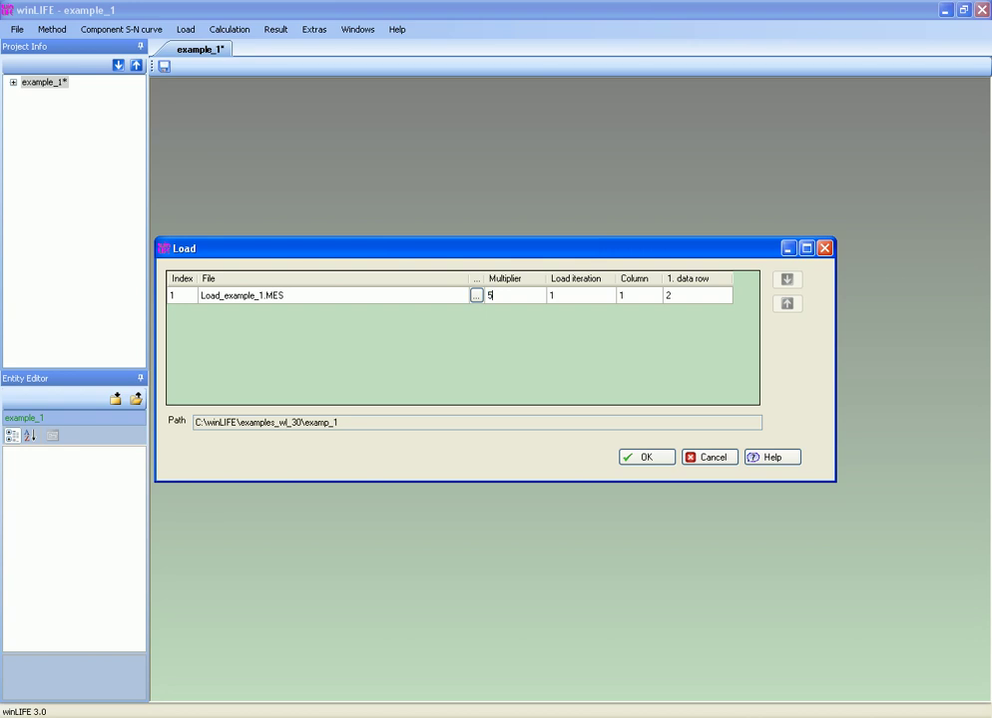
left_click(645, 462)
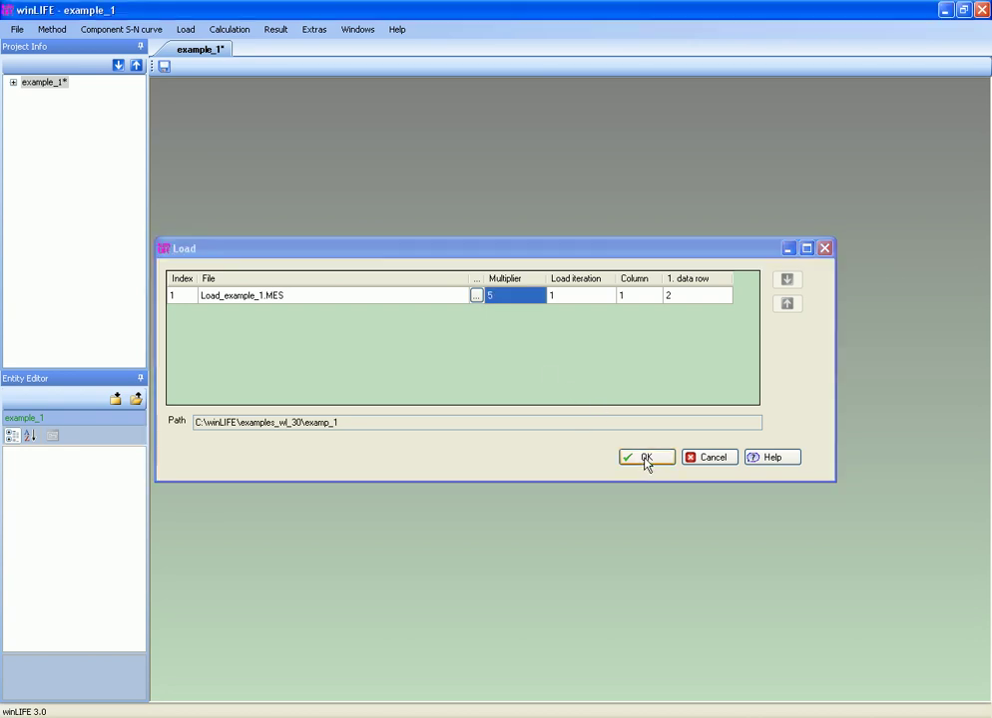
left_click(236, 30)
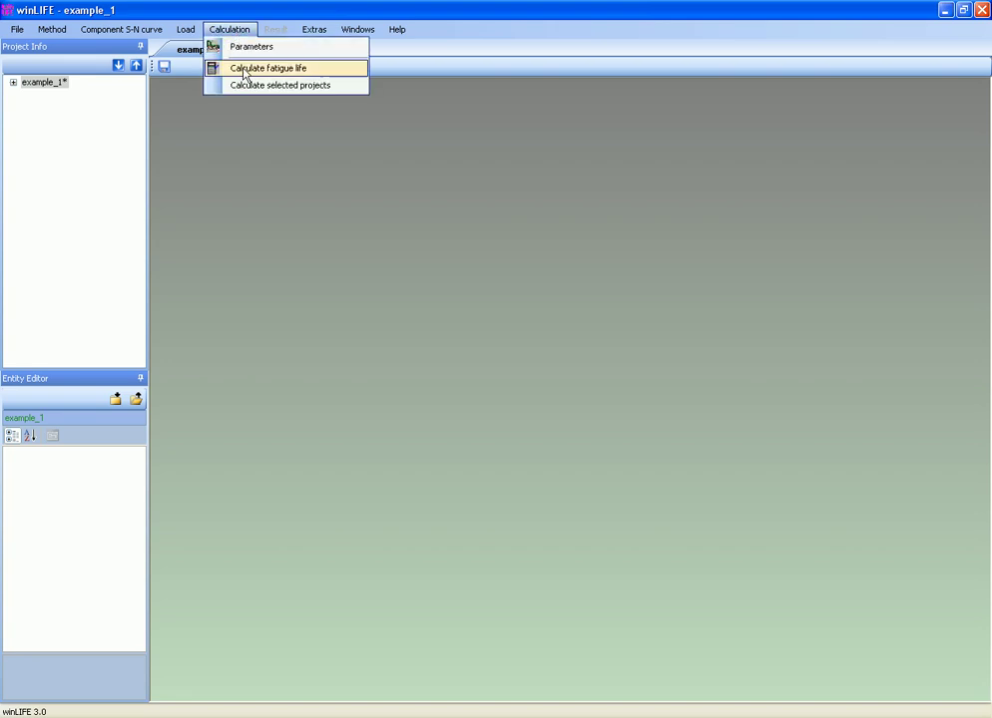
left_click(245, 68)
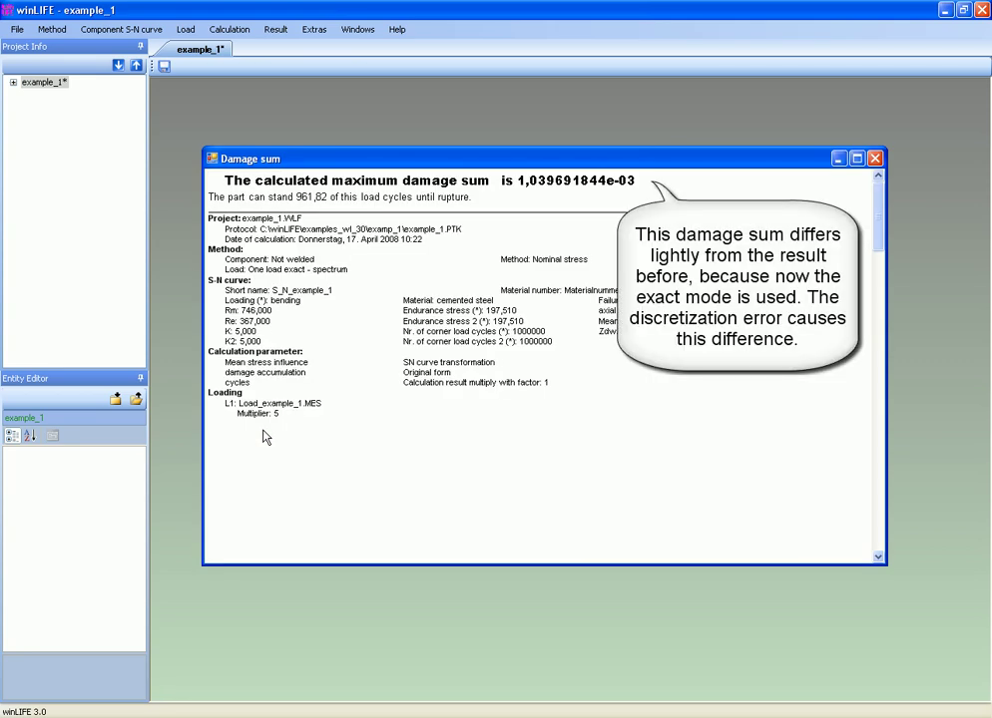
left_click(874, 159)
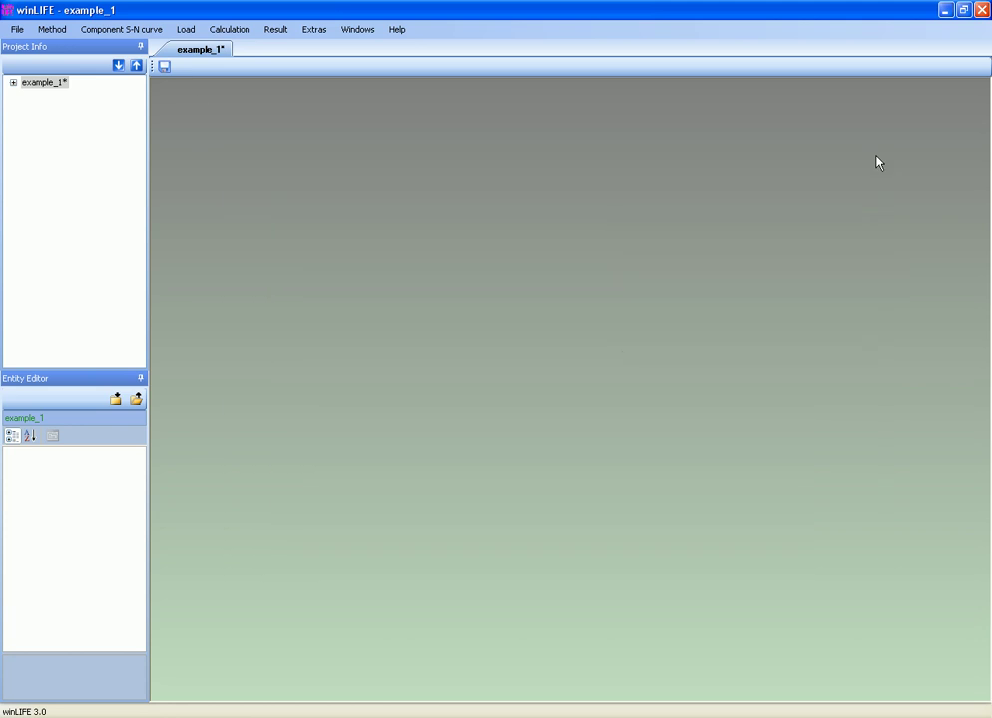
Step: Set the load file's multiplier to 1,9750, just below the endurance limit, and calculate the fatigue life
left_click(185, 29)
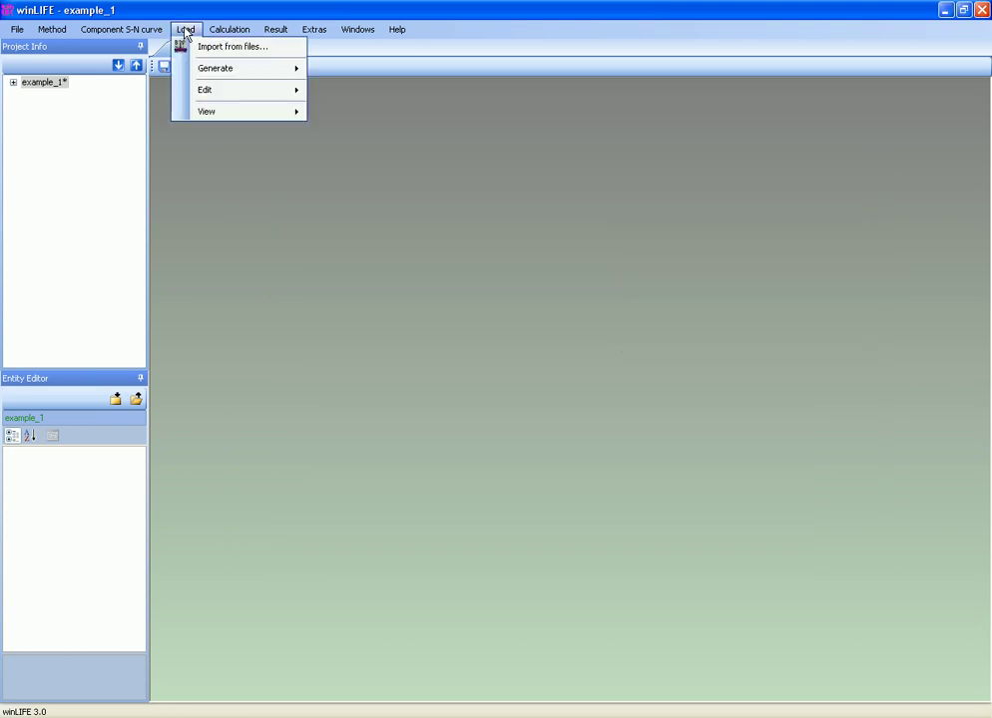
left_click(192, 47)
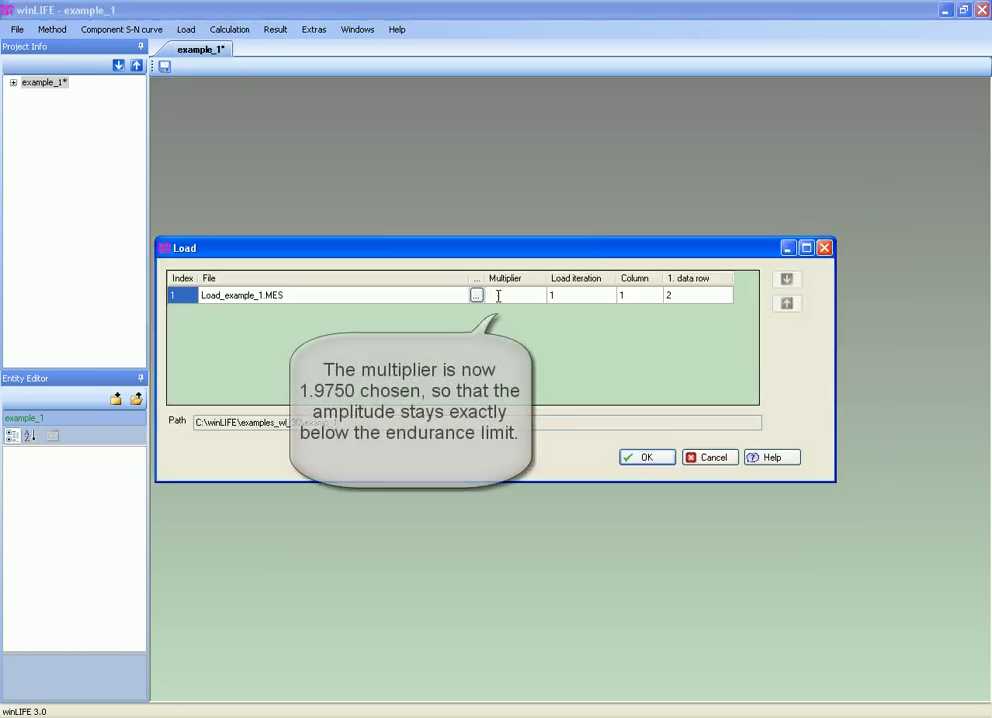
type("1.")
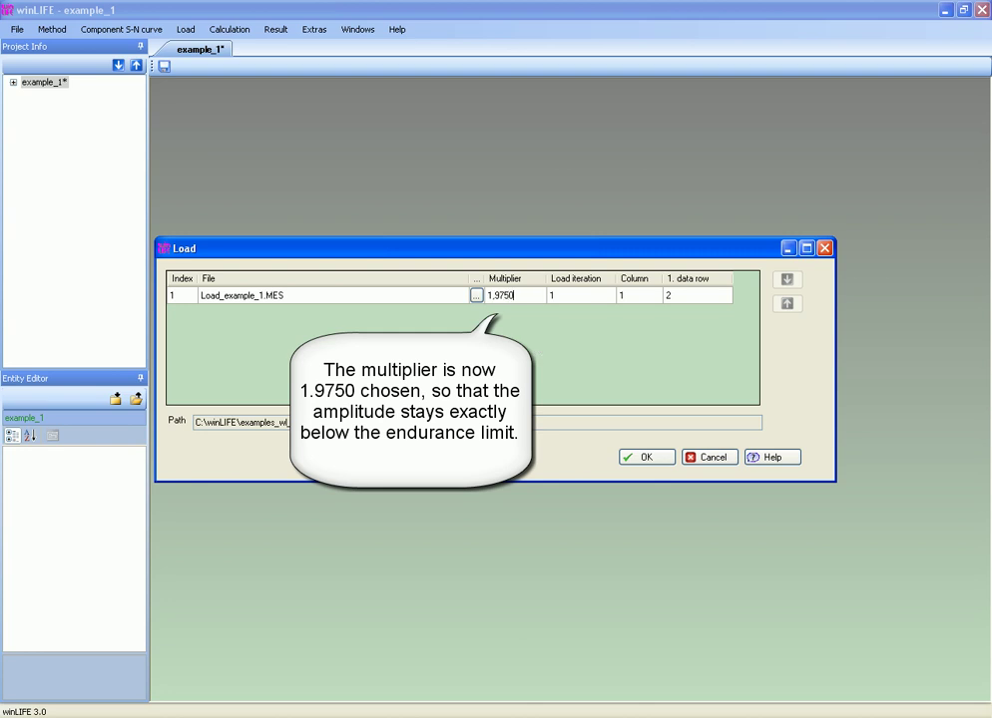
left_click(637, 458)
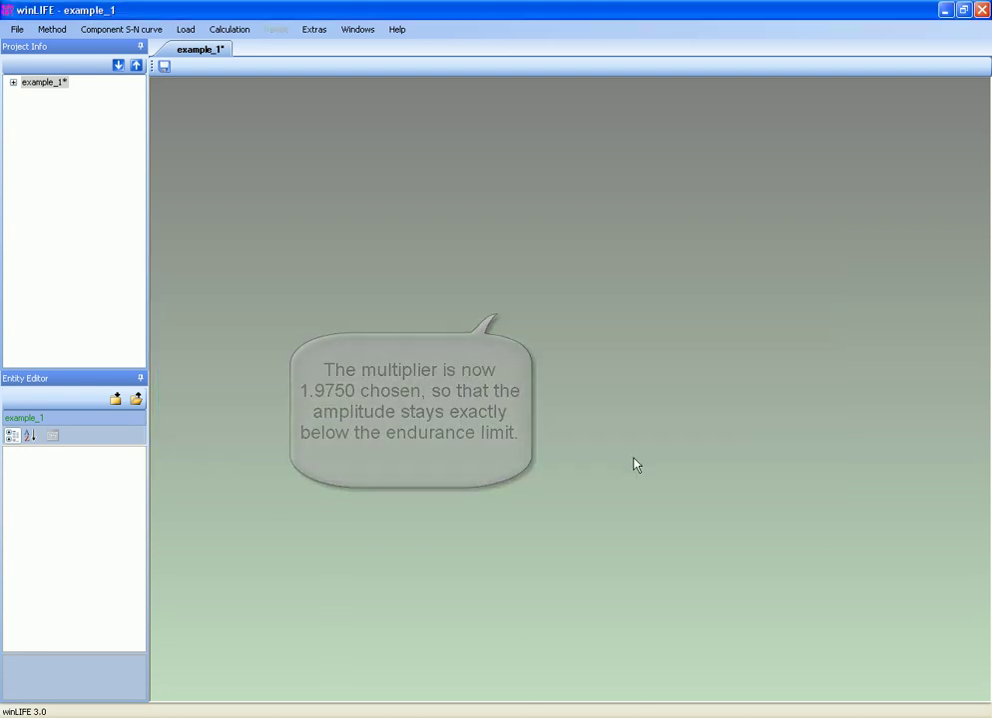
left_click(242, 33)
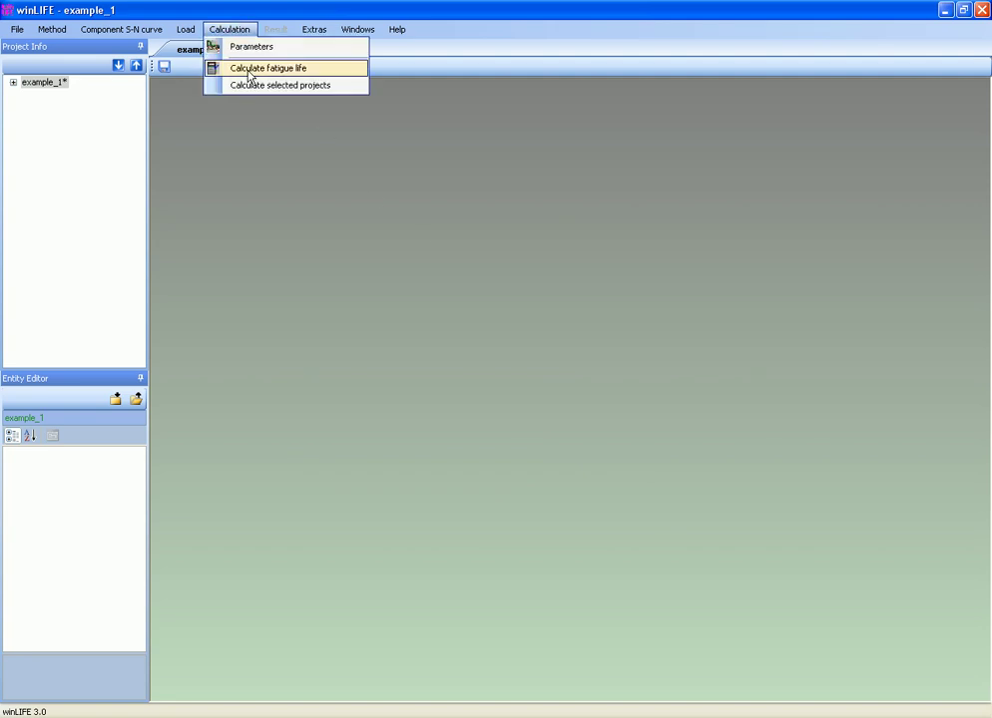
left_click(250, 68)
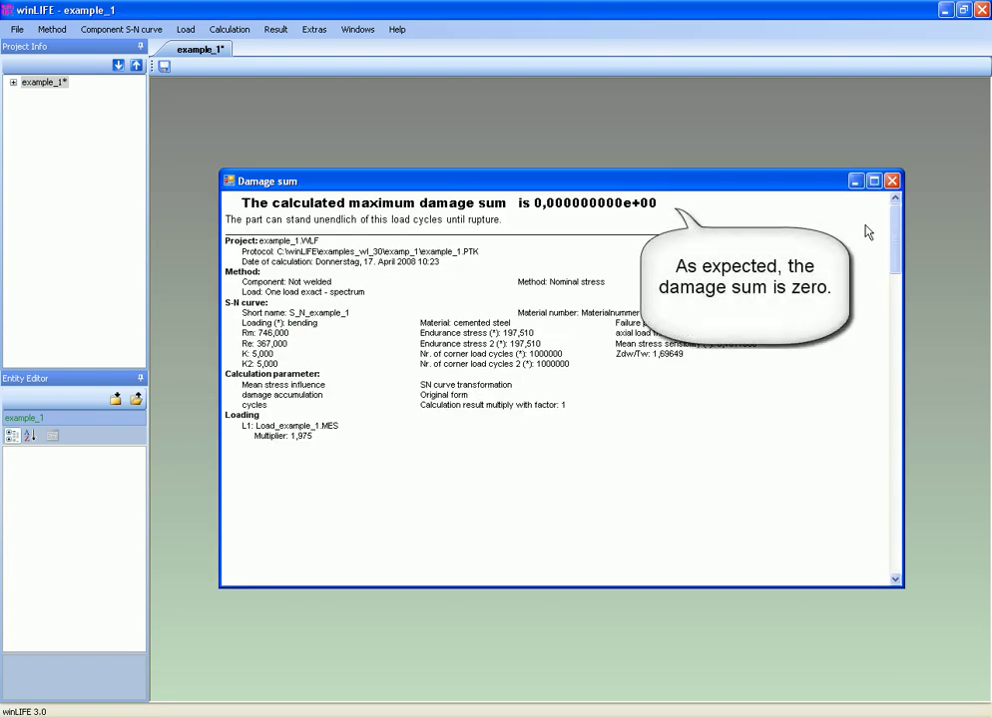
left_click(892, 182)
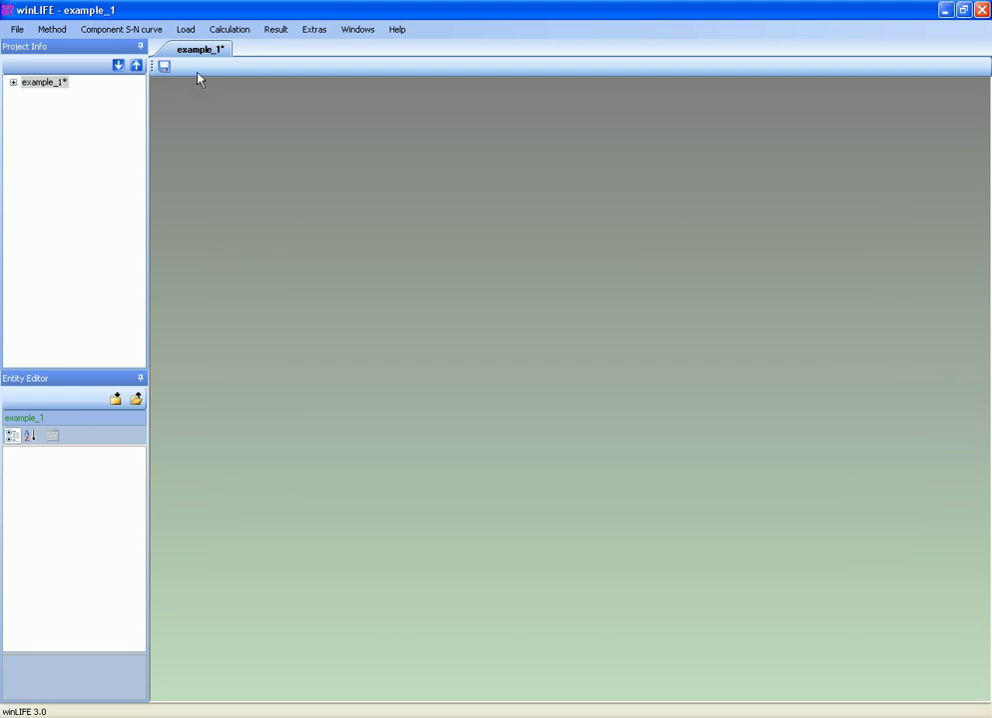
Step: Set the multiplier of Load_example_1.MES to 1,9751 so the amplitude slightly exceeds the endurance limit
left_click(183, 33)
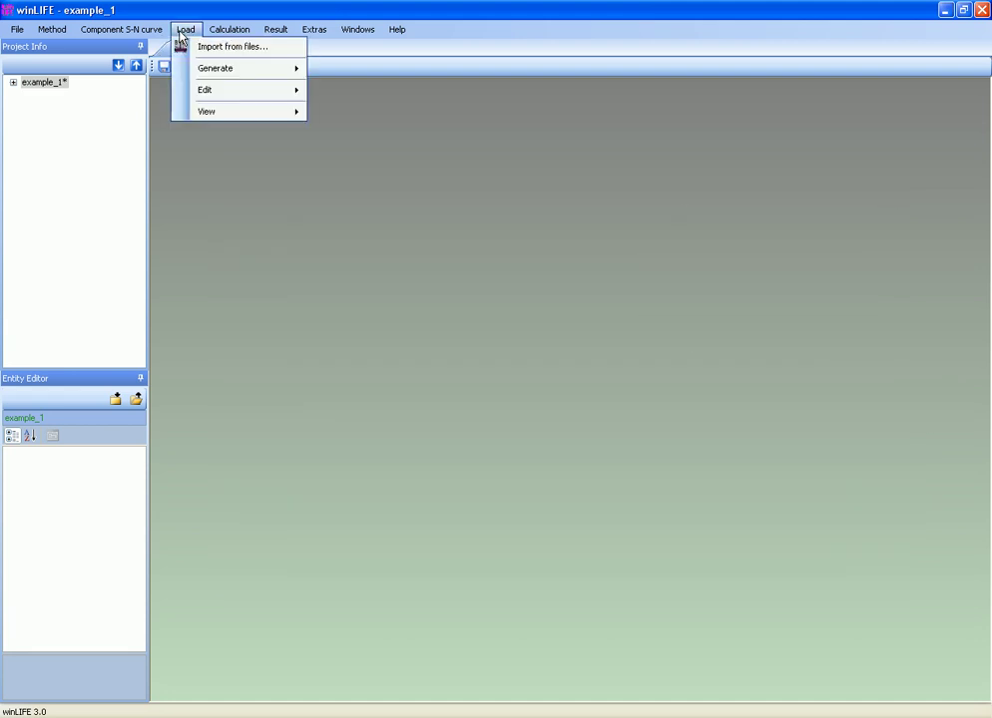
left_click(196, 52)
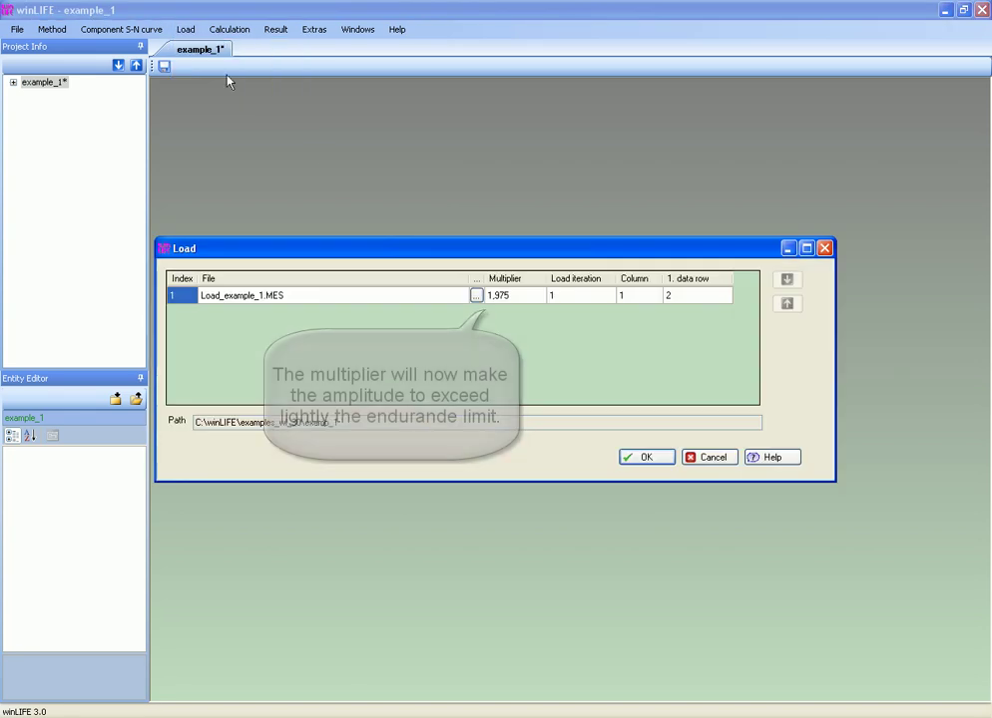
left_click(517, 296)
type("1.975")
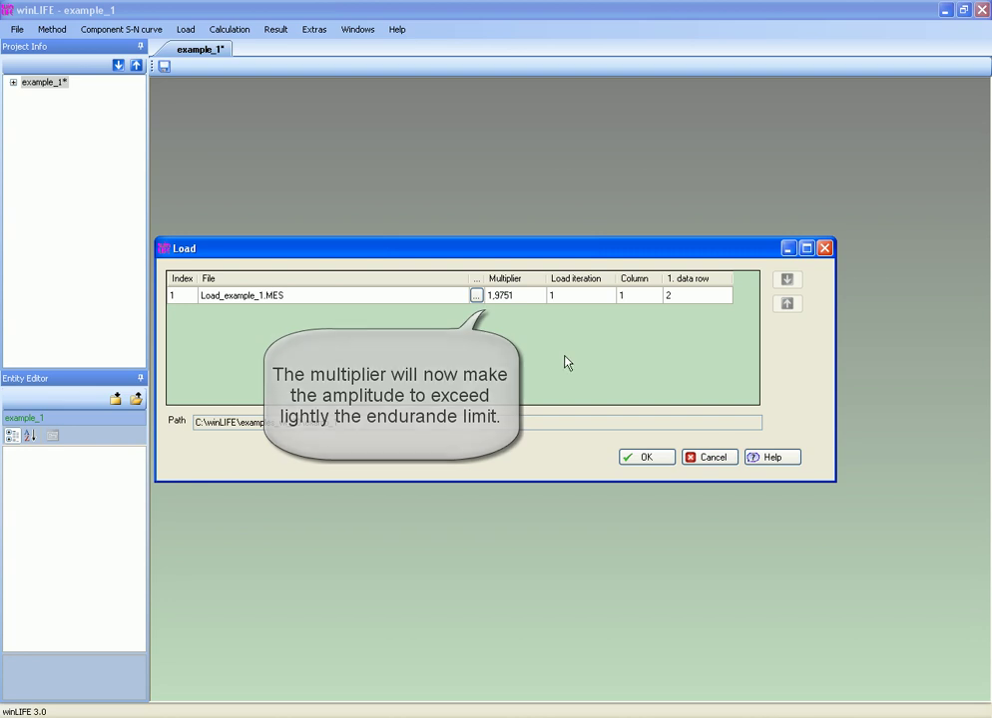
left_click(642, 459)
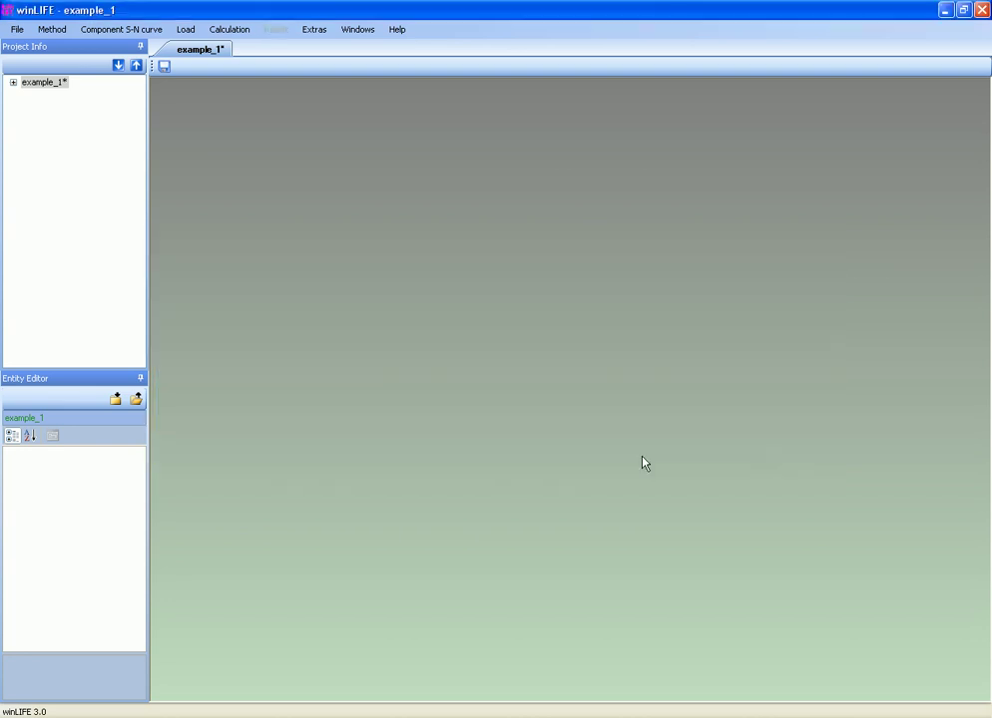
Step: Calculate the fatigue life for multiplier 1,9751 and display the S-N curve with load
left_click(232, 30)
left_click(243, 73)
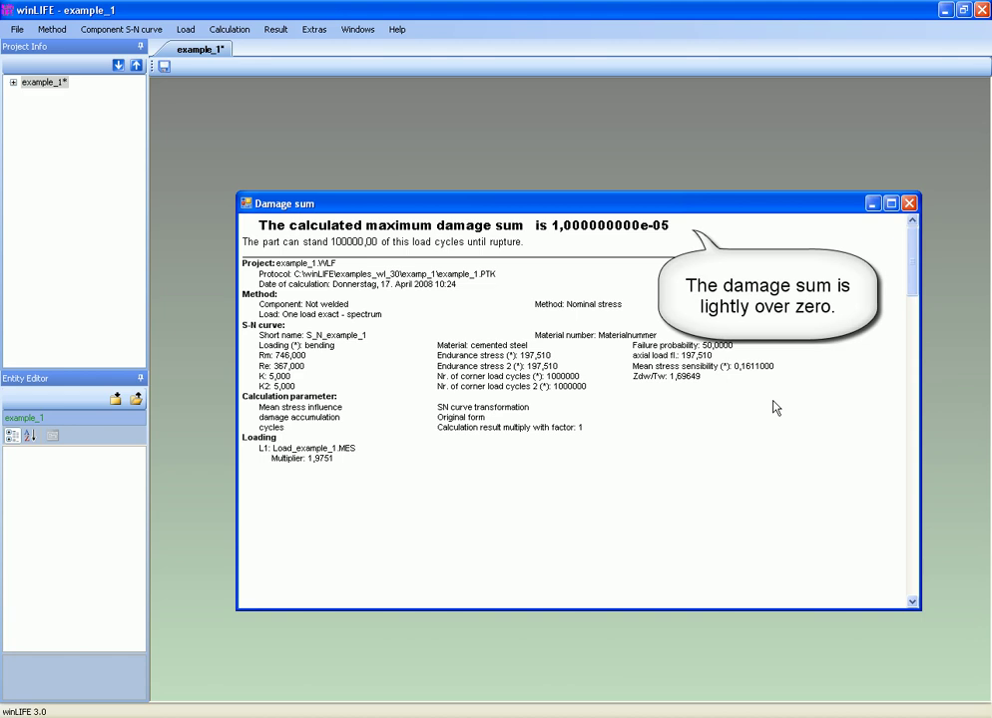
left_click(909, 204)
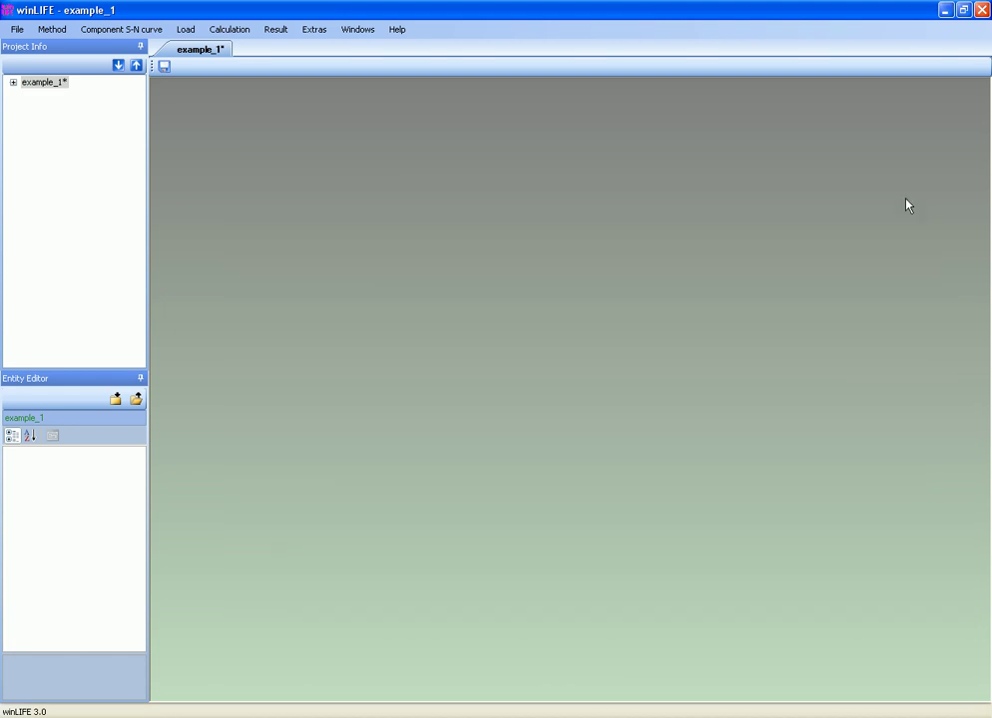
left_click(274, 31)
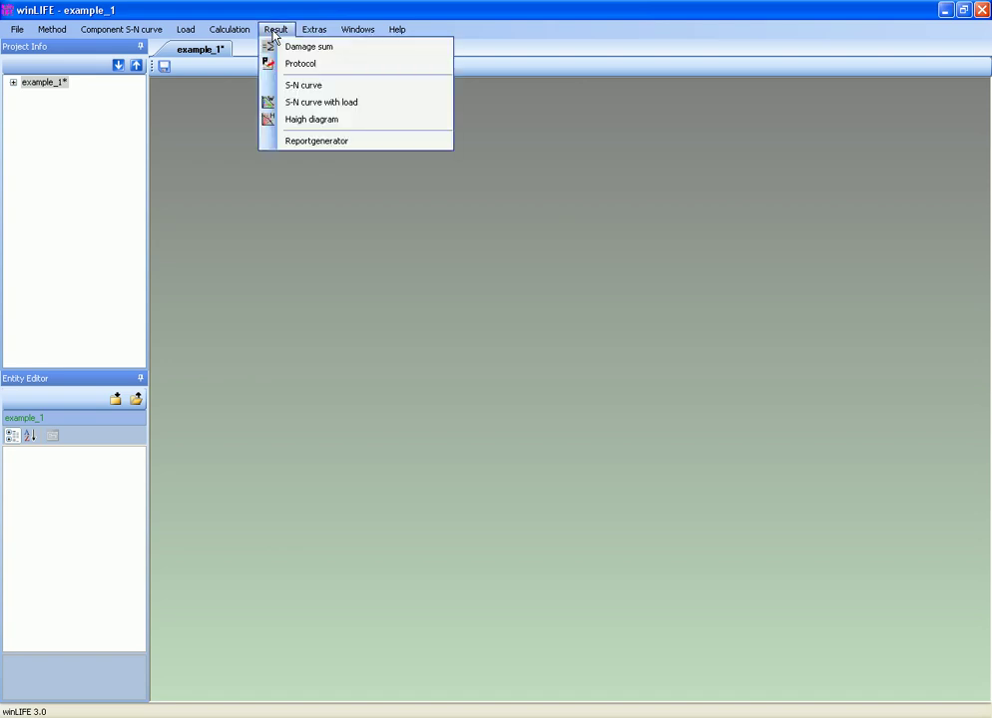
left_click(283, 104)
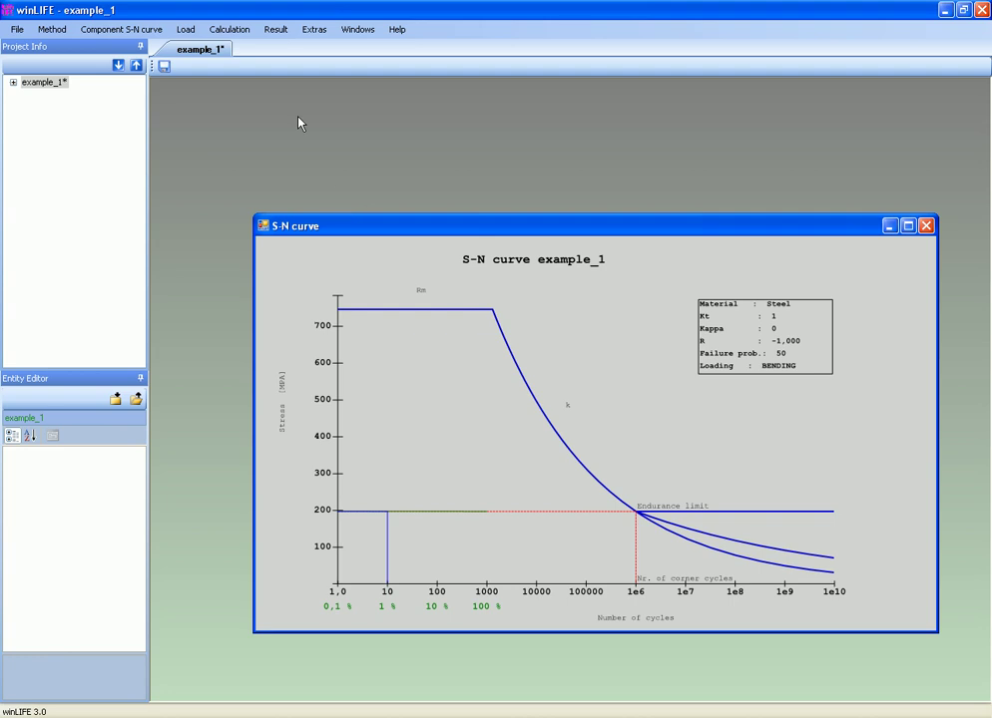
Step: Generate a PDF report containing the damage sum, protocol, S-N curve and Haigh diagram
left_click(276, 30)
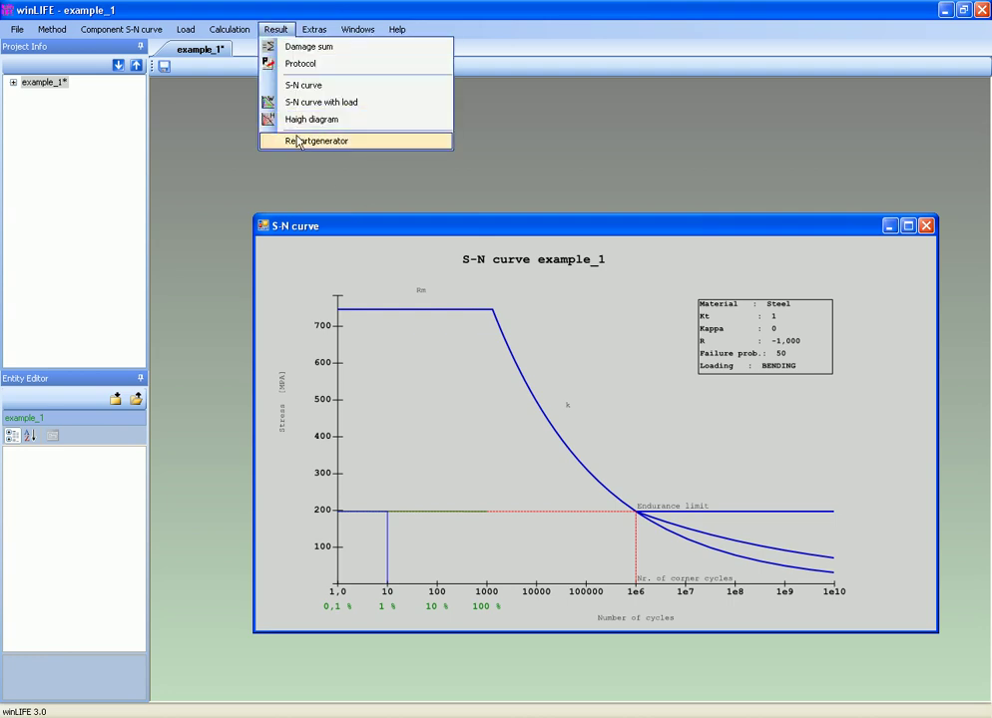
left_click(301, 148)
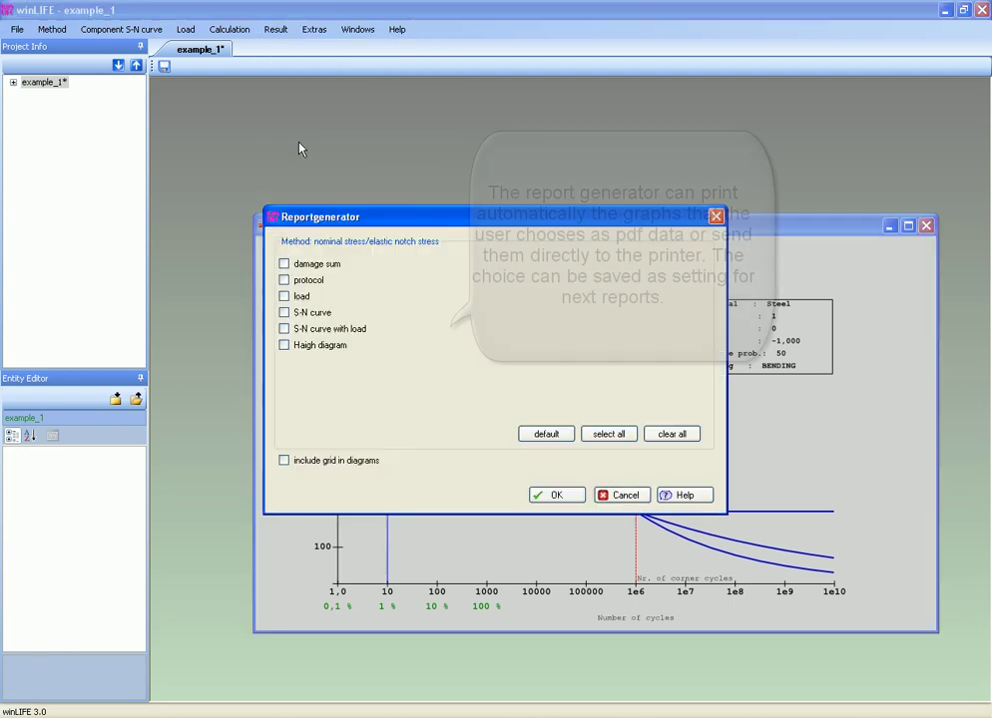
left_click(286, 265)
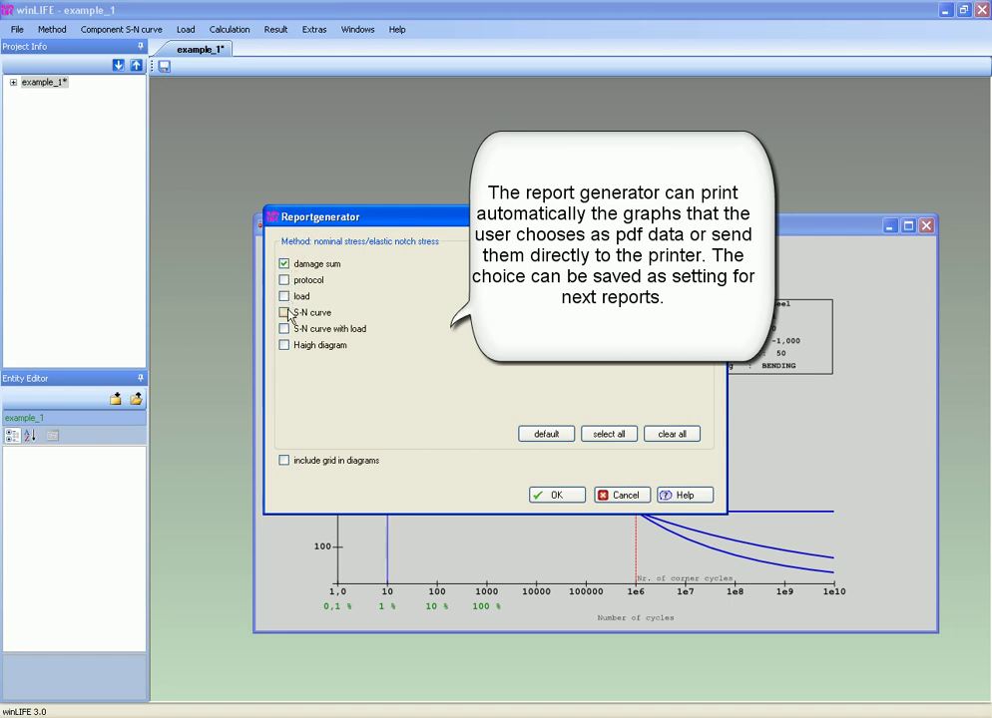
left_click(286, 314)
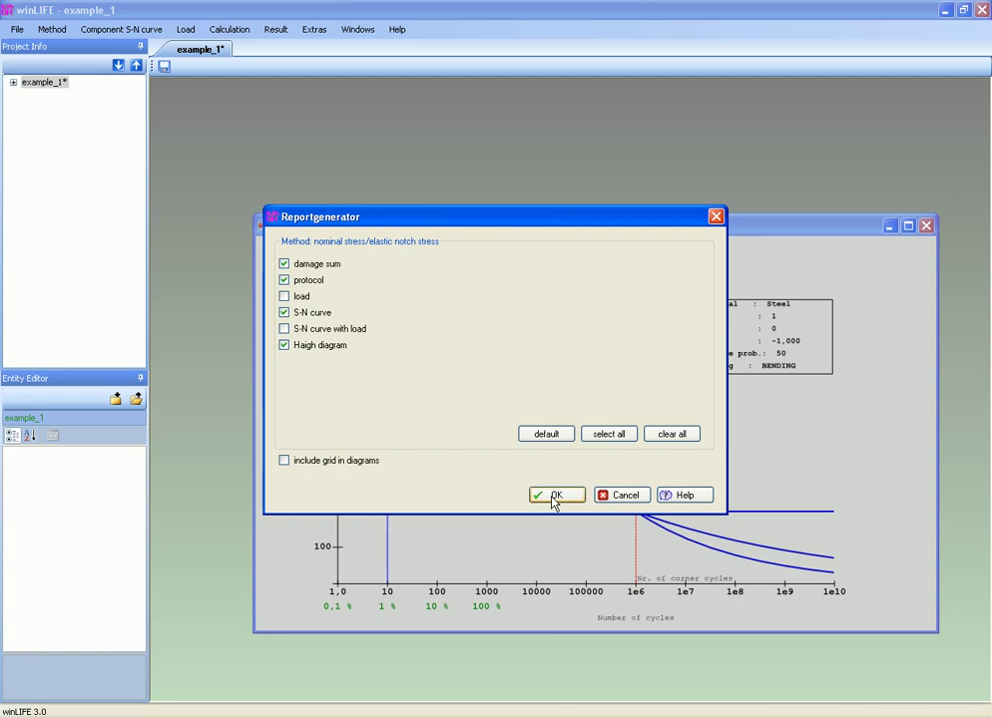
left_click(555, 497)
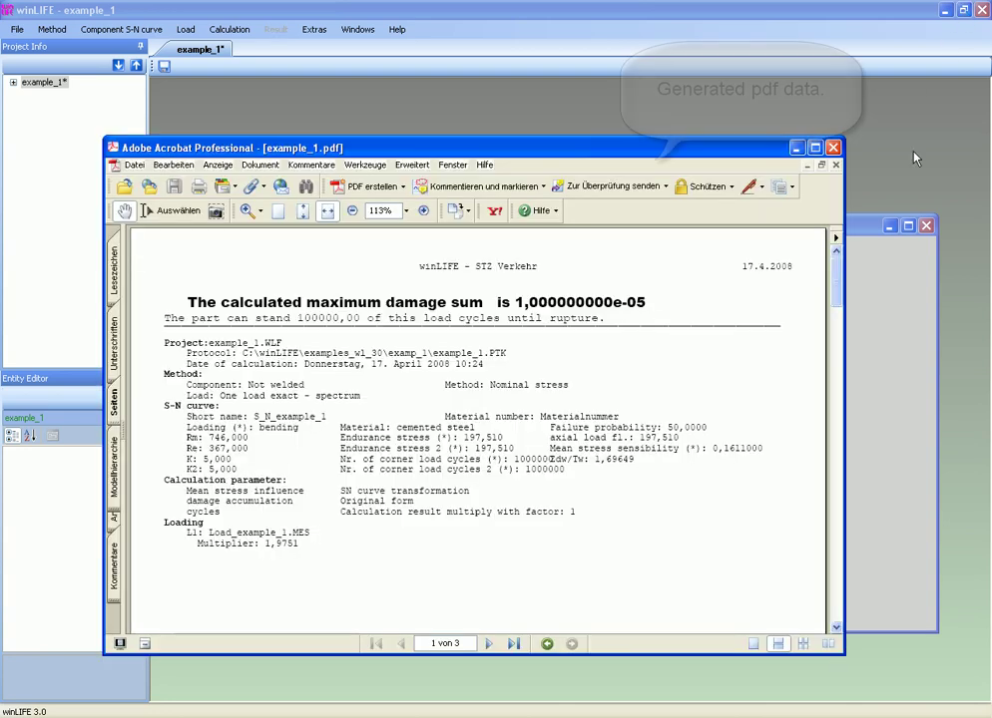
Step: Look through the generated report example_1.pdf down to the diagram on its third page
left_click_drag(838, 282, 835, 349)
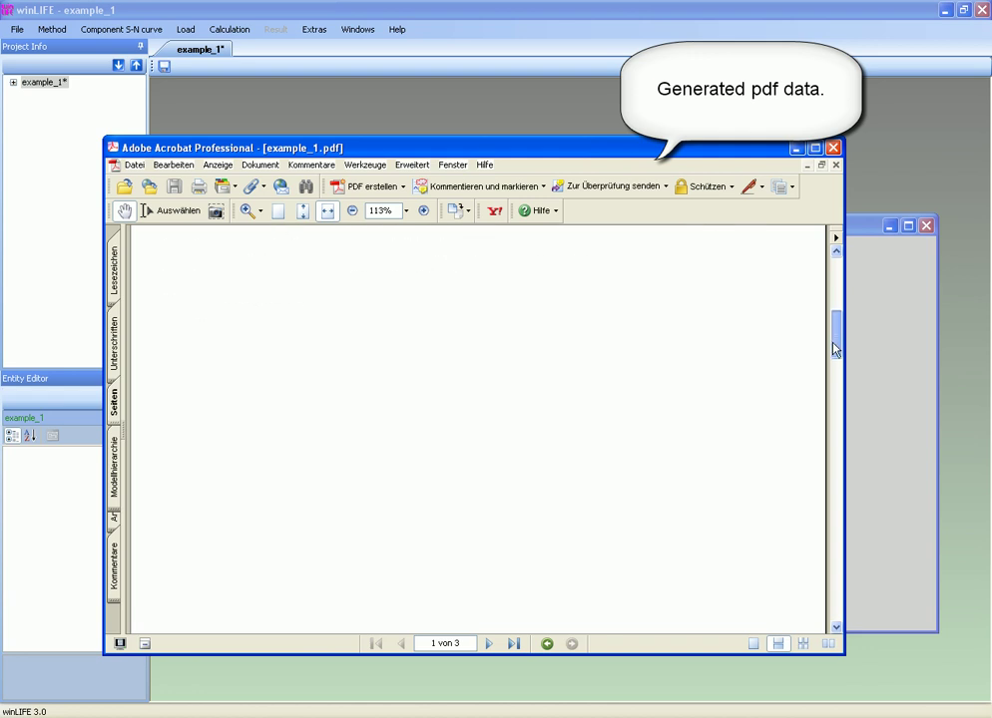
left_click(836, 630)
left_click_drag(836, 630, 836, 629)
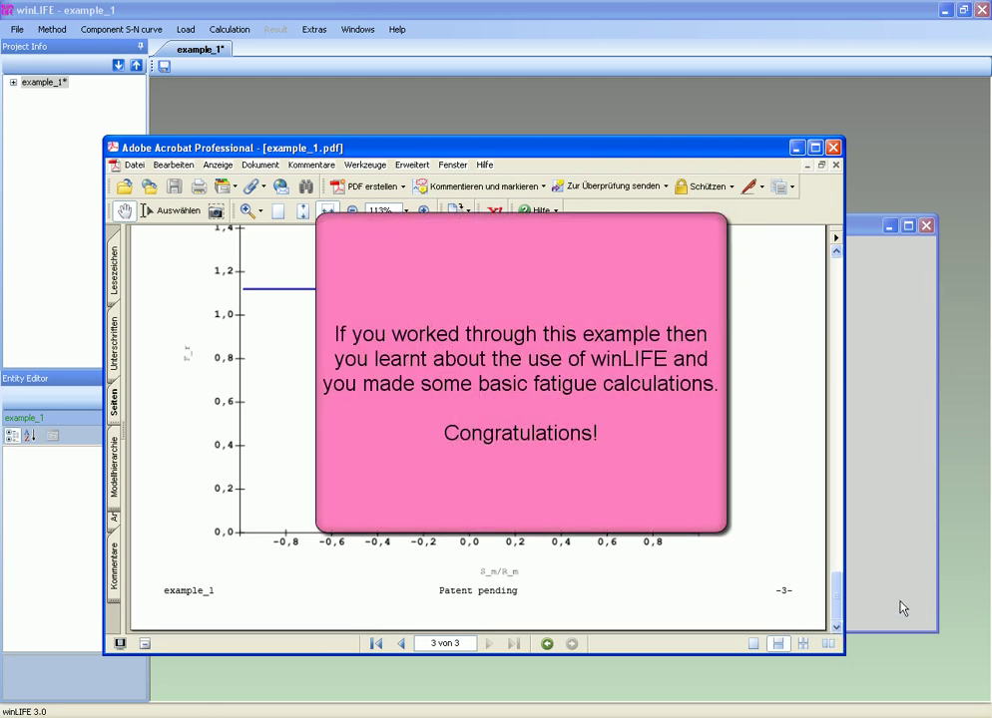